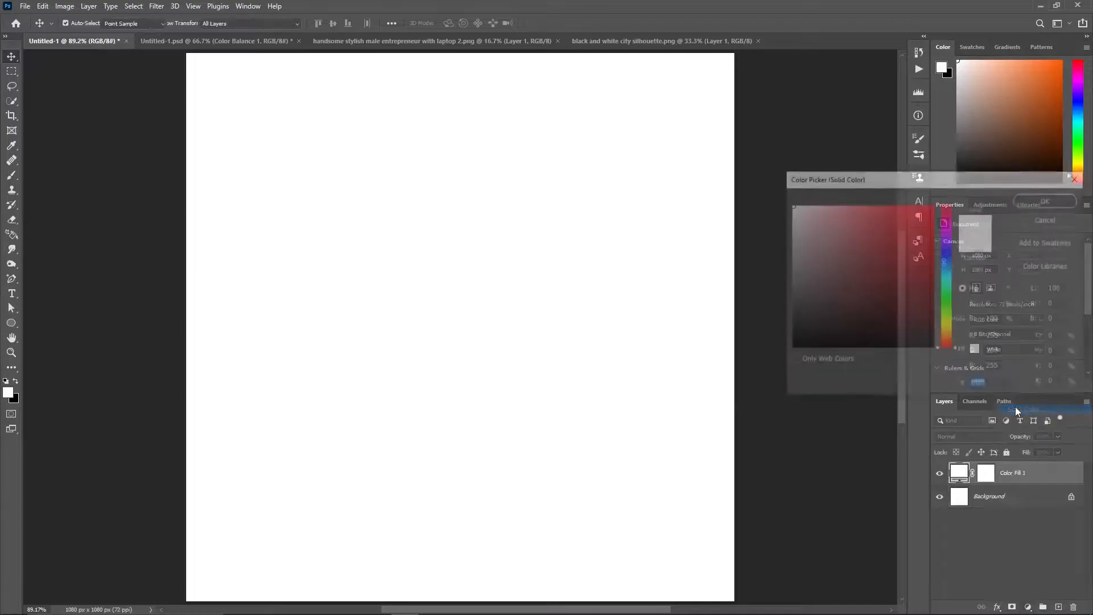
Set the solid color fill layer to purple #5121b5.
click(908, 246)
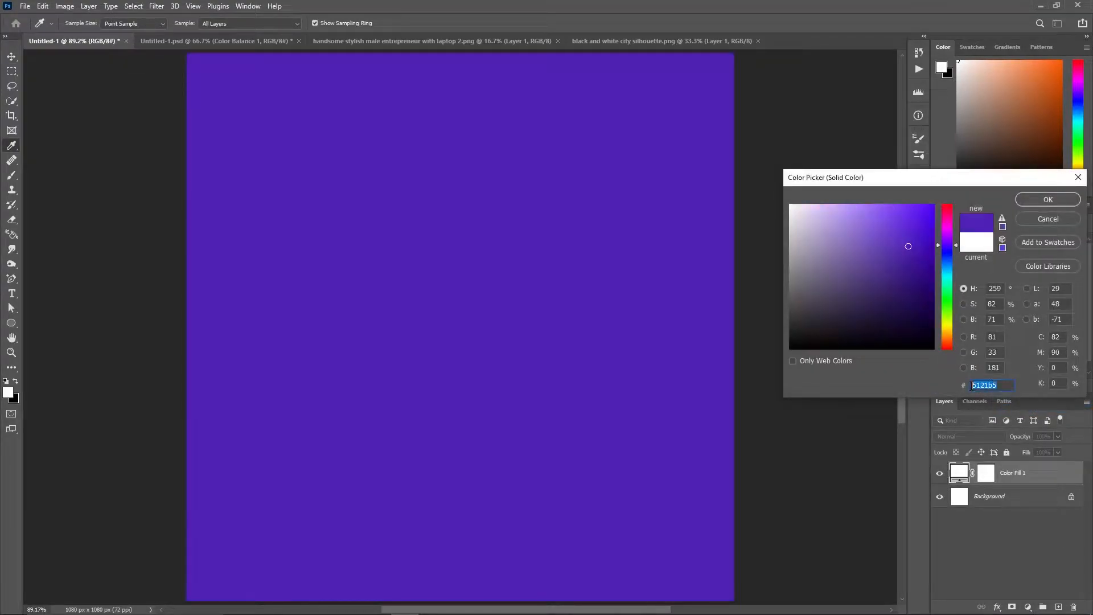
click(1047, 199)
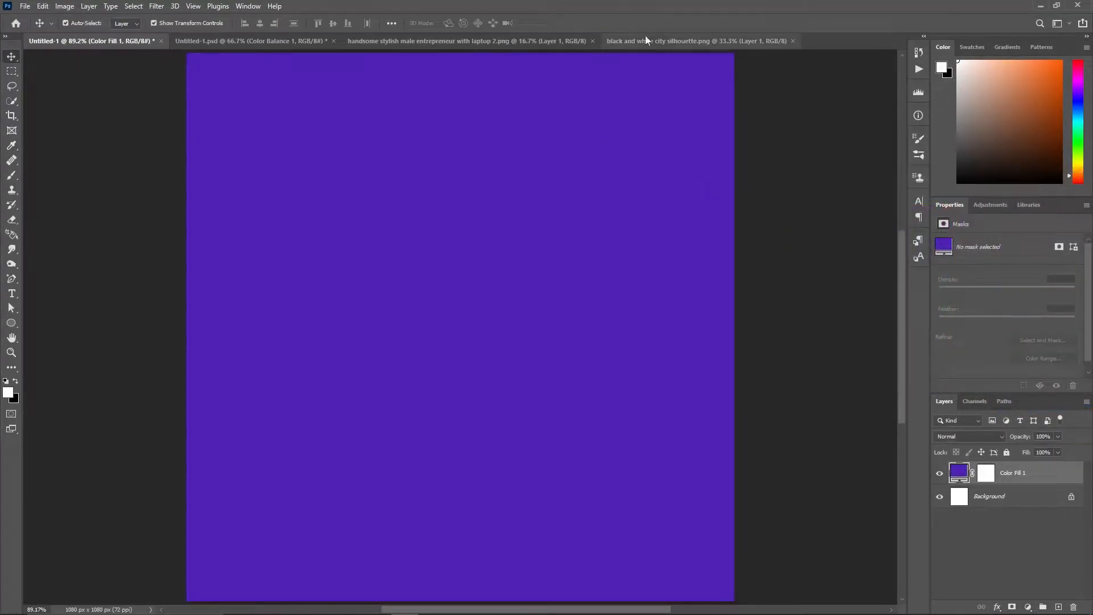
Copy the black and white city silhouette from its document into the purple 1080 px design.
click(654, 38)
drag(558, 345, 99, 44)
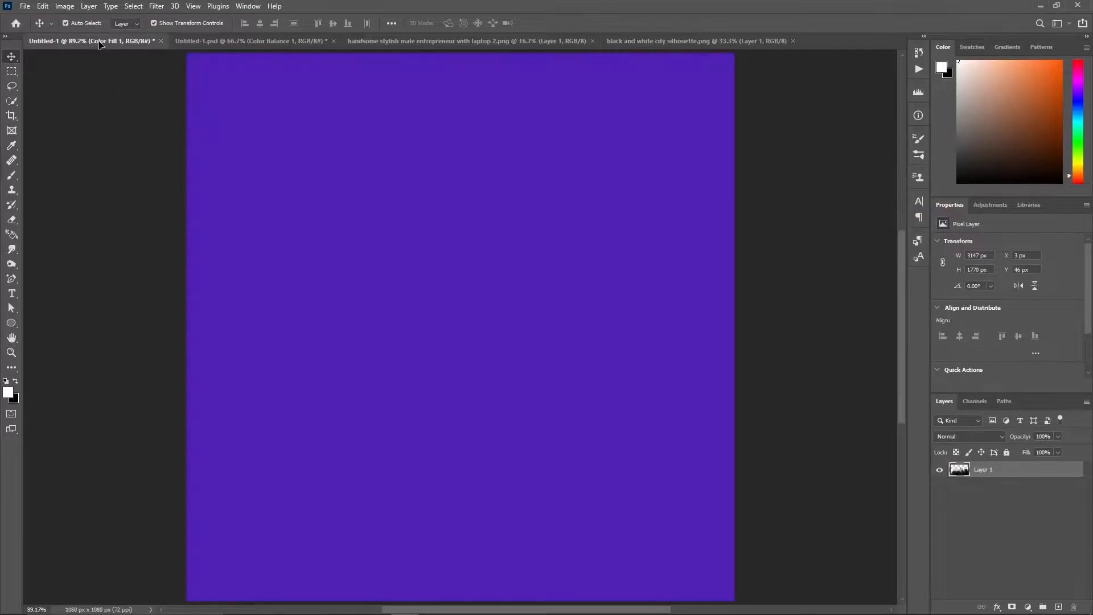
drag(465, 322, 467, 322)
Scale the city silhouette down to about 1669 × 938 px along the canvas's lower edge and set its opacity to 50%.
scroll(468, 323, down, 2)
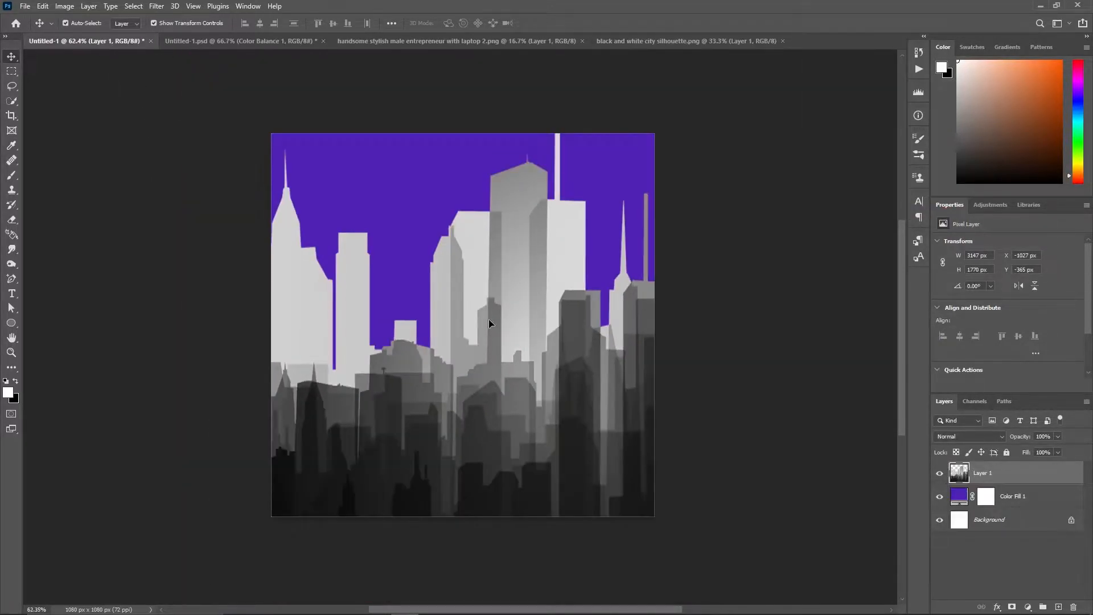
scroll(502, 365, down, 1)
drag(471, 63, 471, 213)
key(Return)
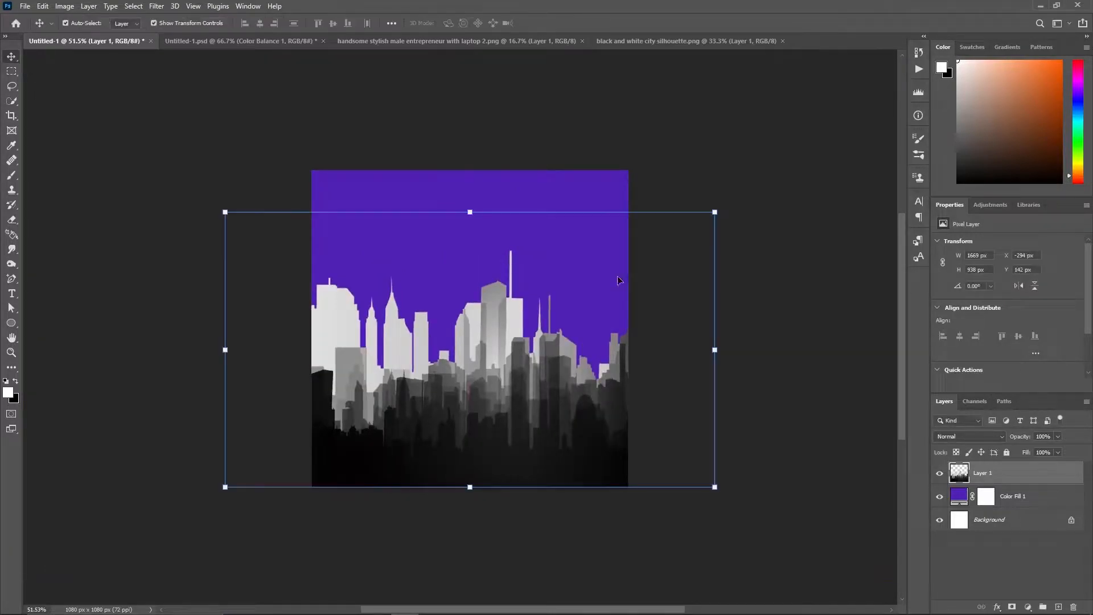
click(1057, 436)
drag(1046, 451, 1019, 451)
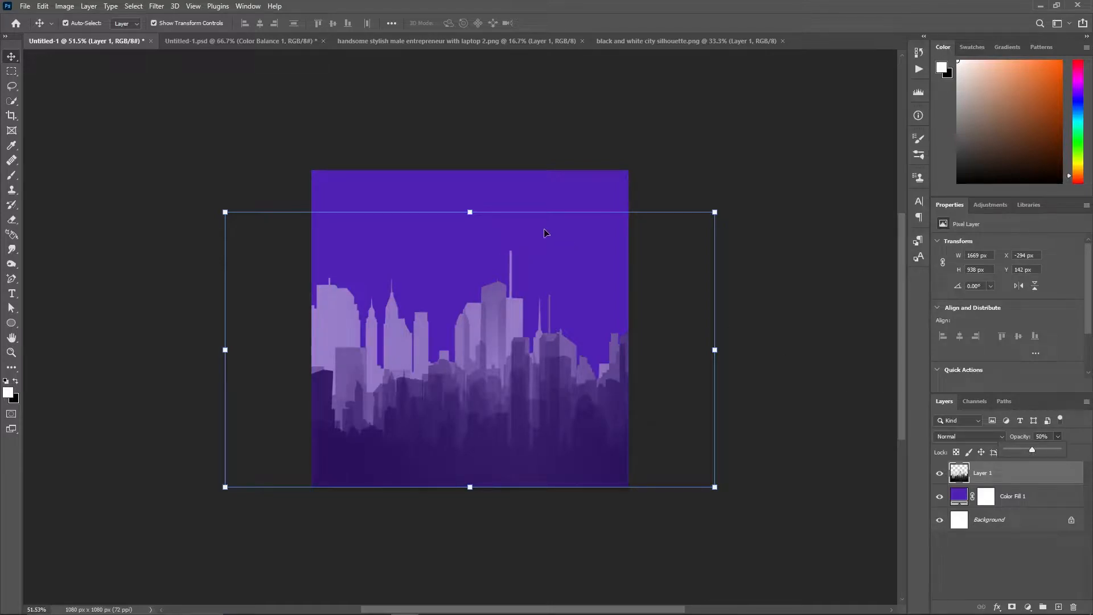
Draw a circle about 488 px in diameter over the skyline and fill it with white.
key(ctrl+0)
click(12, 324)
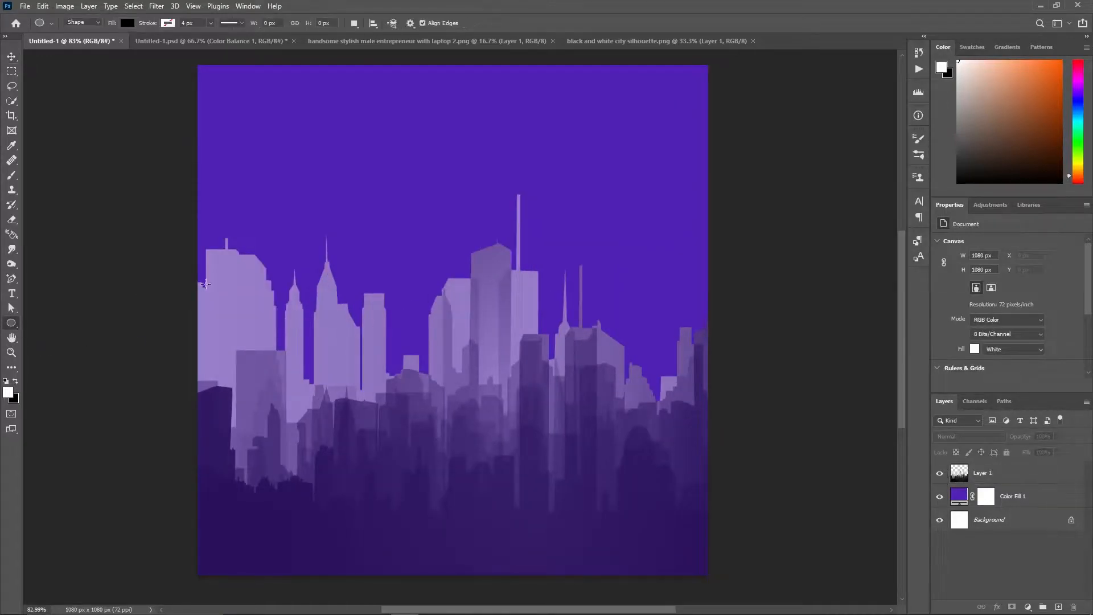
drag(304, 238, 614, 456)
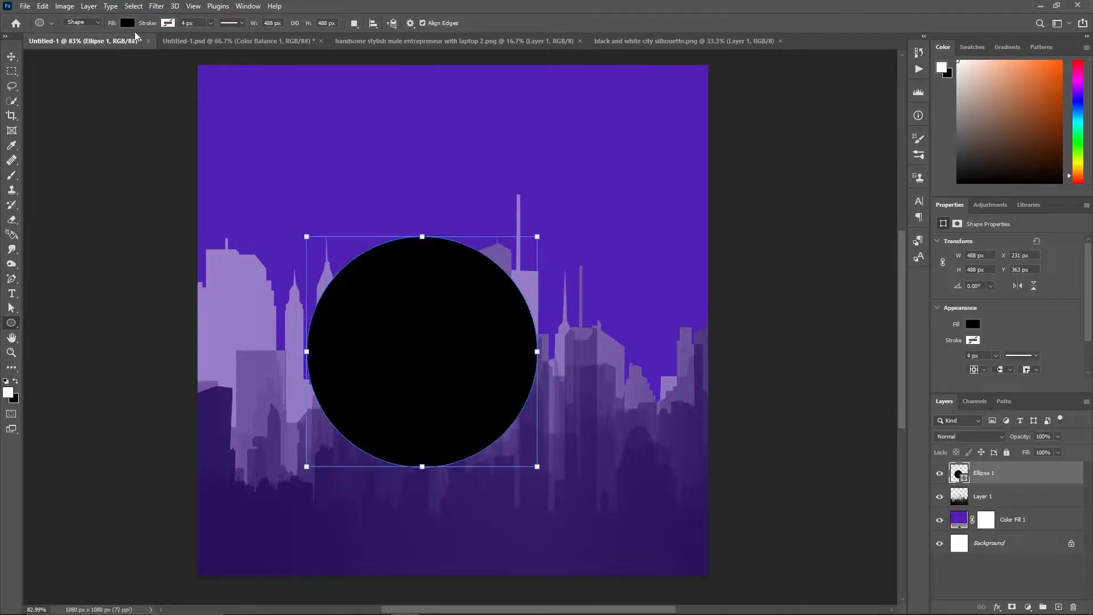
click(973, 324)
click(1048, 384)
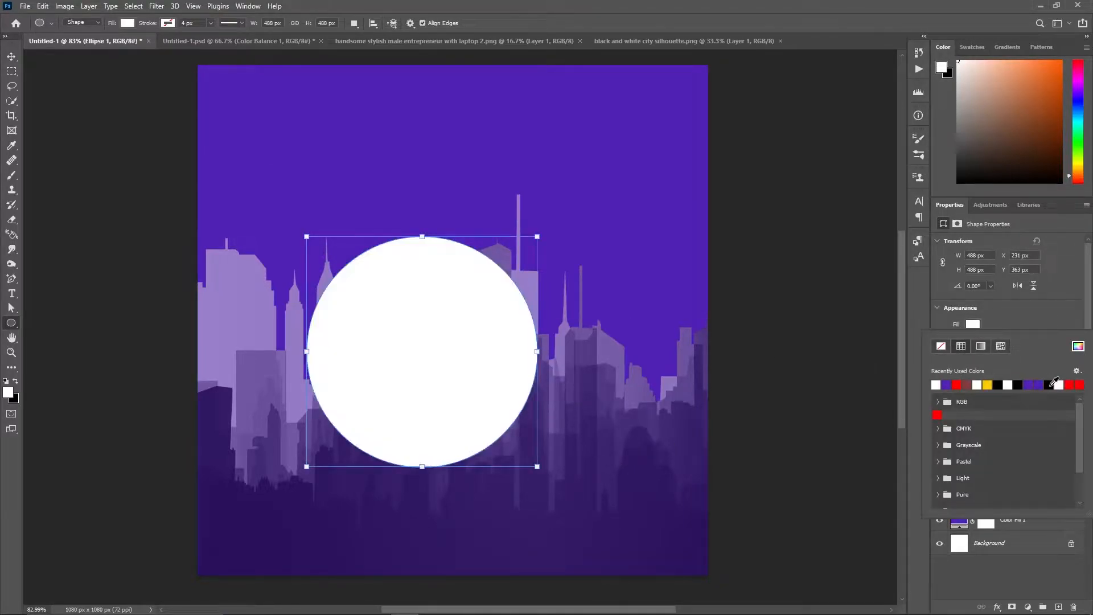
Move the circle toward the canvas center and warp it into a bean shape, pulling its upper-left corner inward and its lower-right corner outward.
click(12, 56)
drag(397, 310, 445, 328)
key(ctrl+t)
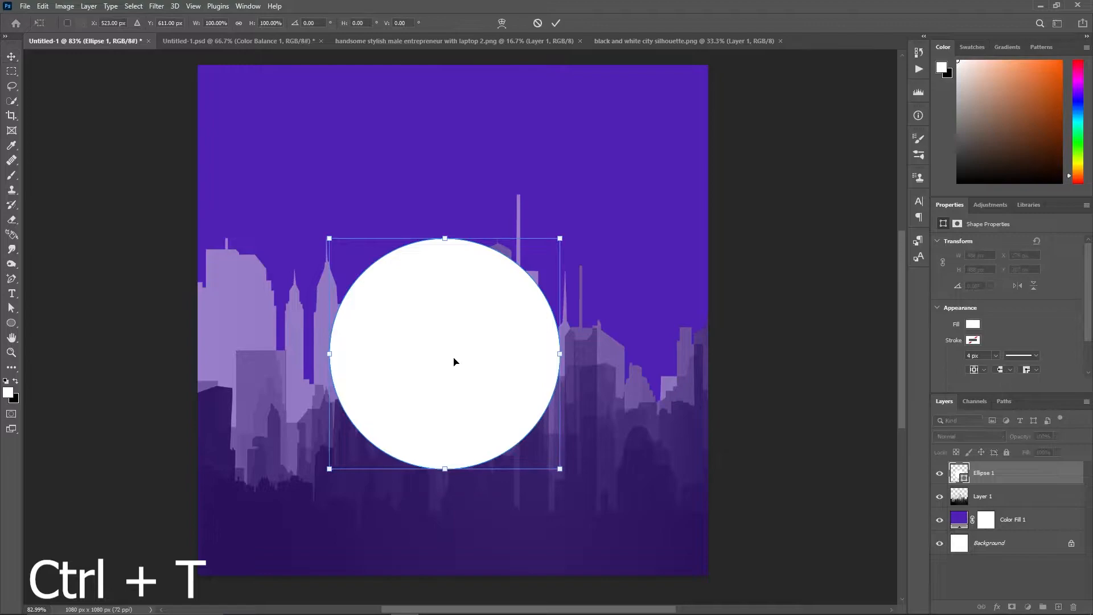
click(502, 23)
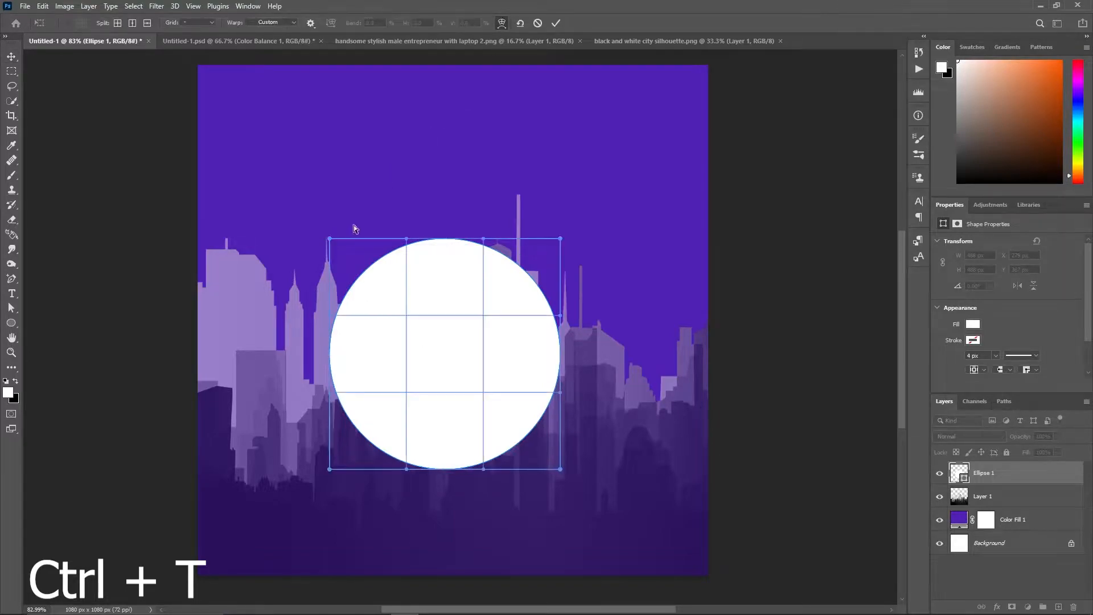
drag(329, 238, 485, 393)
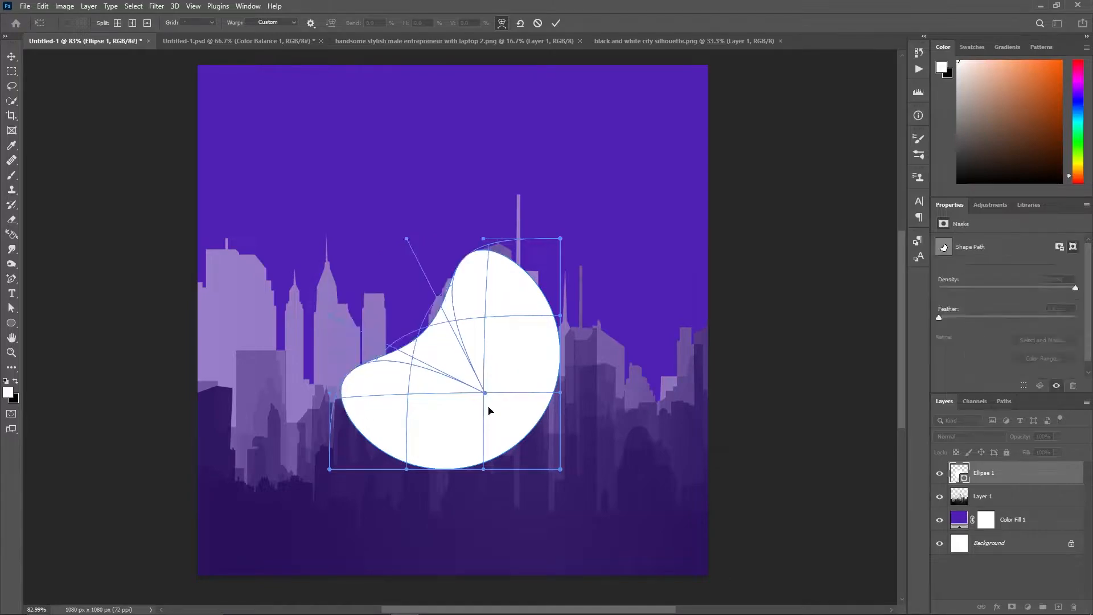
drag(561, 471, 589, 489)
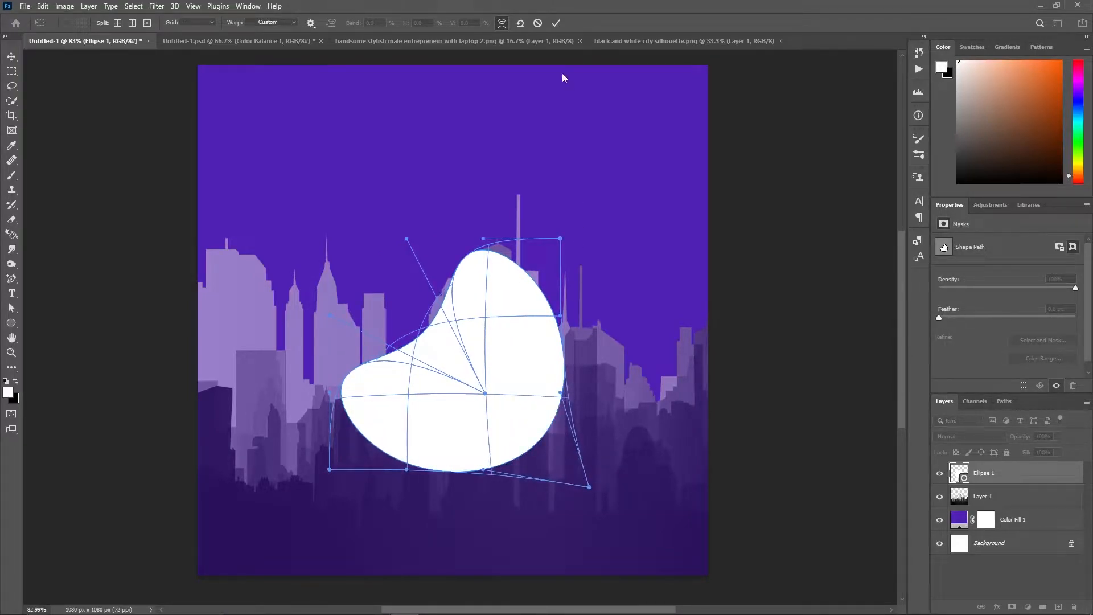
click(555, 23)
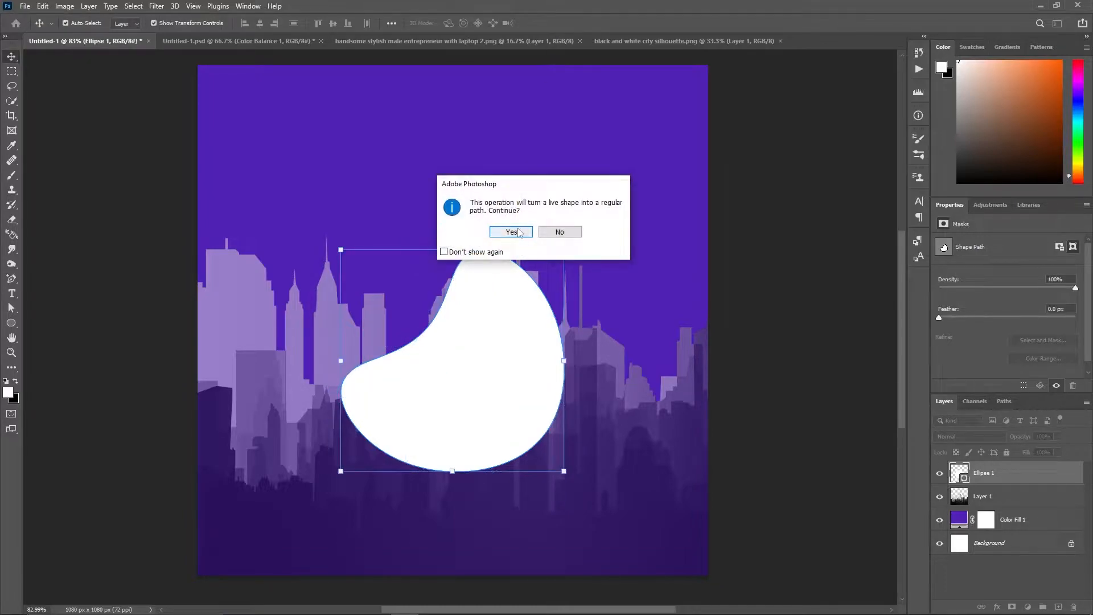
click(511, 231)
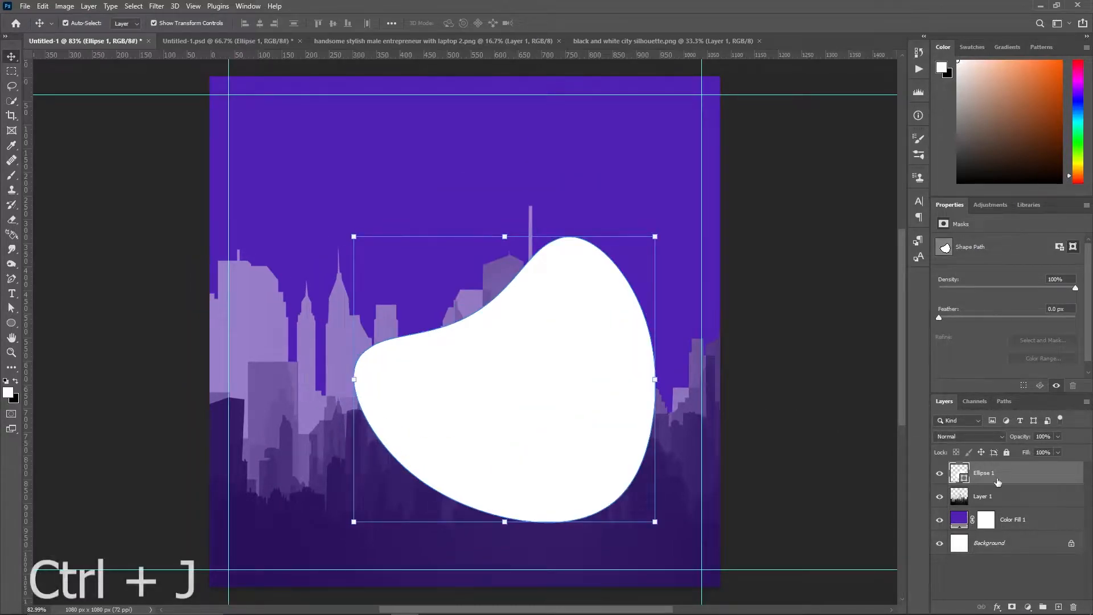
Duplicate the white blob shape and remove the copy's fill.
key(ctrl+j)
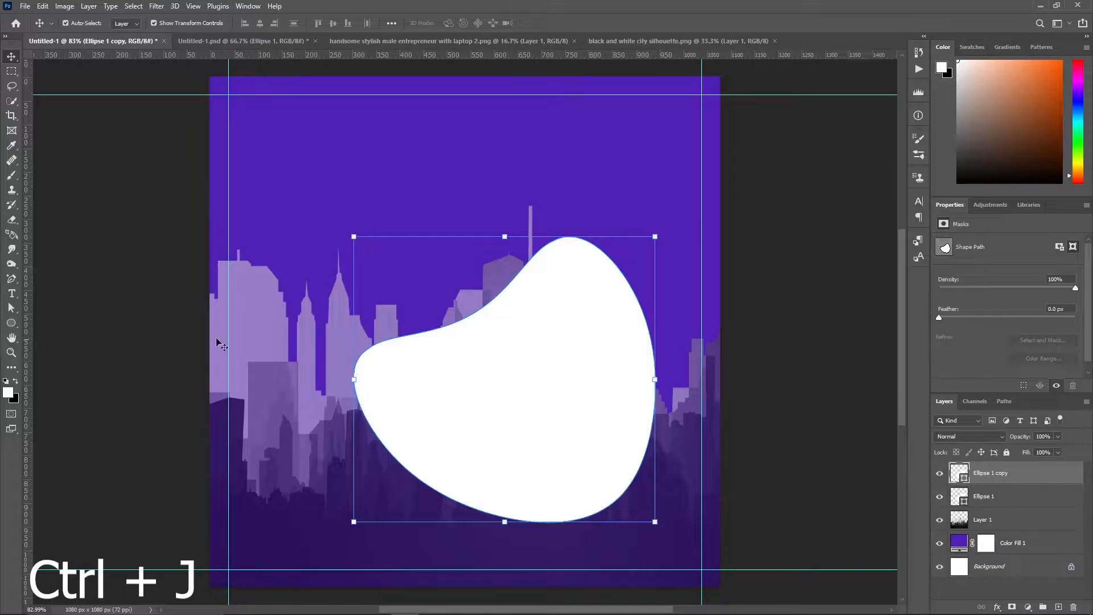
click(11, 323)
click(128, 23)
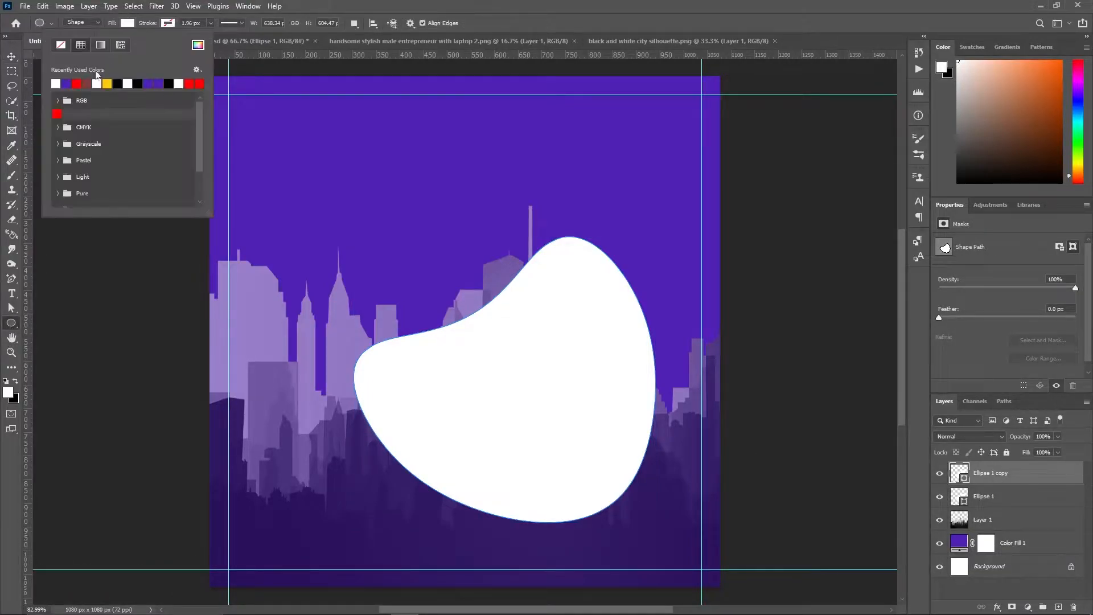
click(59, 48)
Give the duplicated shape a yellow stroke 10 px wide.
click(166, 23)
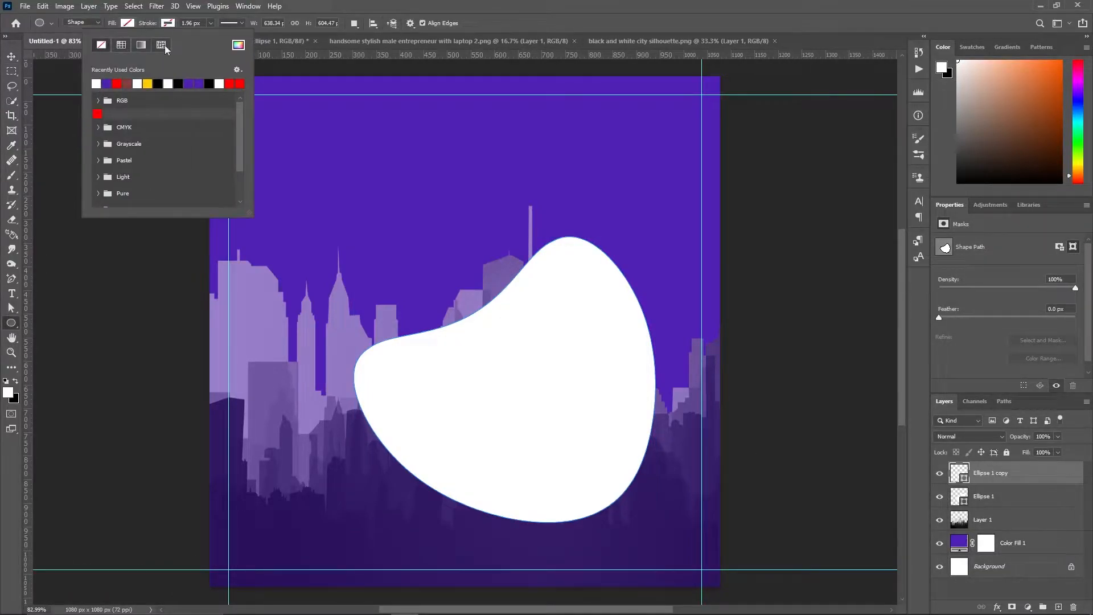
click(147, 83)
click(312, 9)
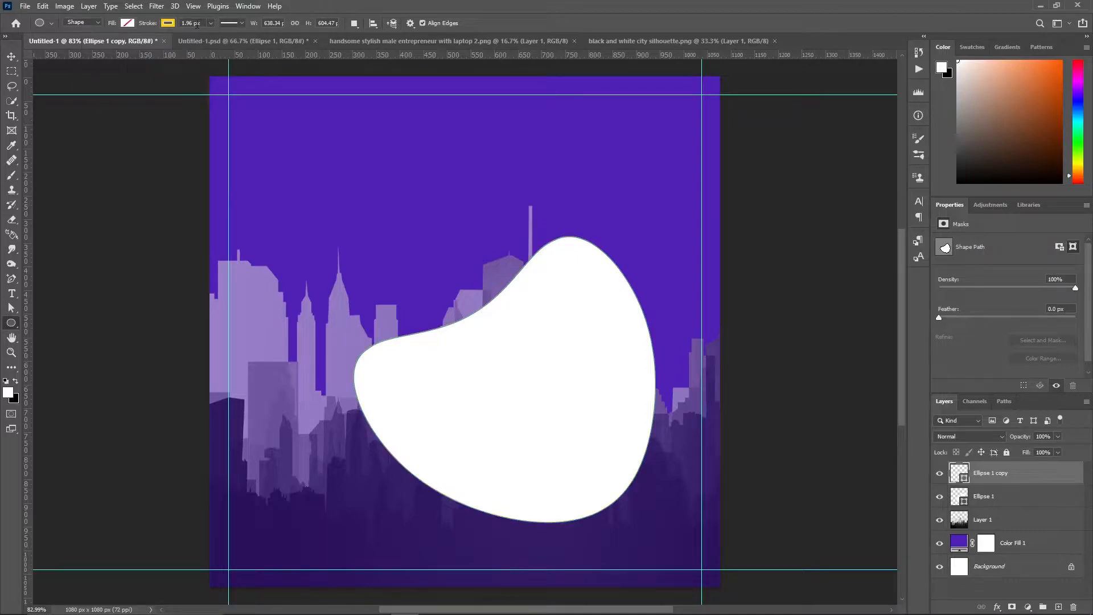
text(10)
key(Return)
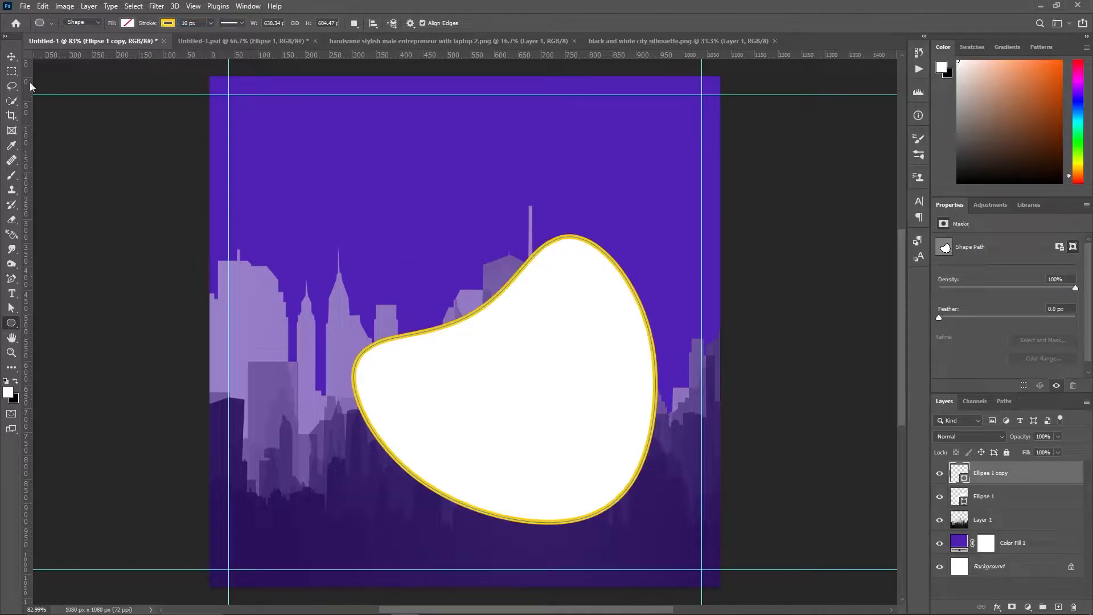
Rotate the yellow outline 30° and place its layer beneath the white shape.
key(v)
drag(669, 228, 687, 320)
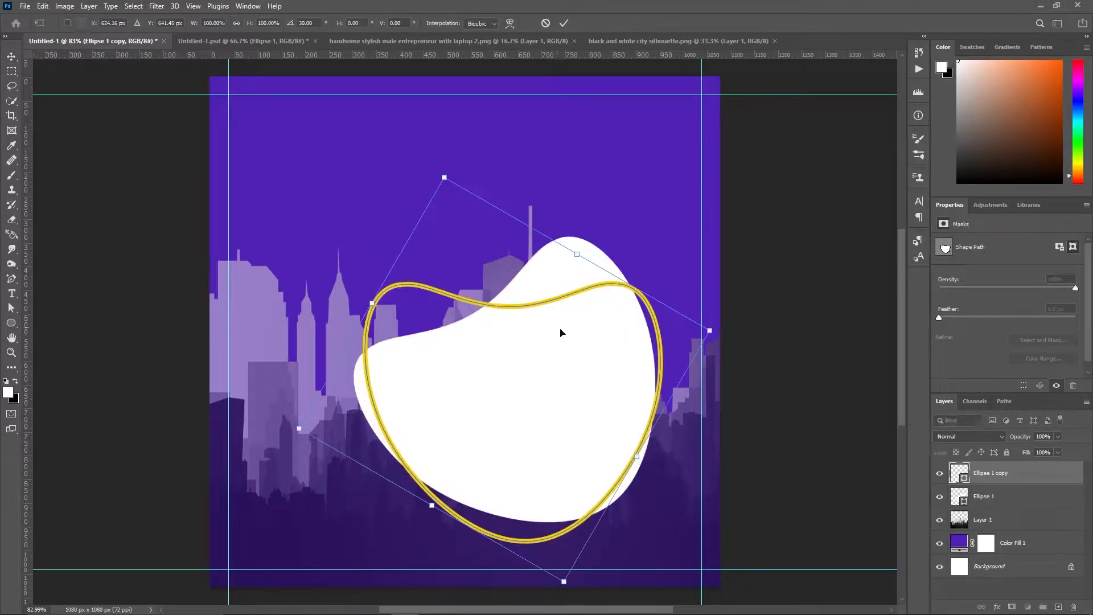
drag(997, 479, 1000, 518)
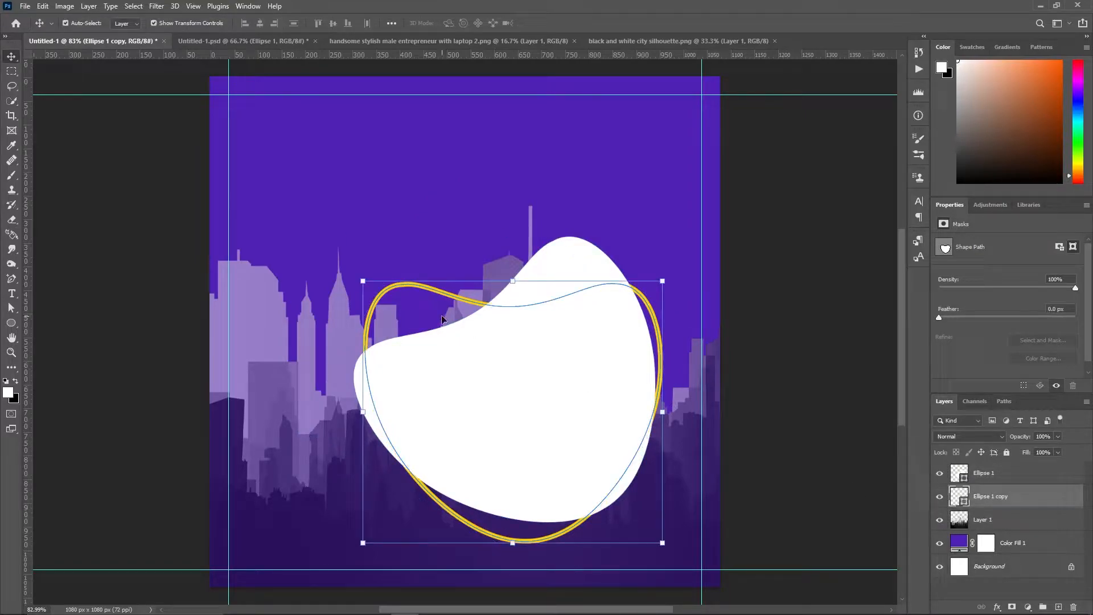
Nudge the yellow outline slightly upward behind the white shape.
click(117, 219)
click(460, 298)
key(Up)
key(Up)
key(Up)
key(Up)
key(Up)
key(Up)
key(Up)
key(Up)
key(Up)
key(Up)
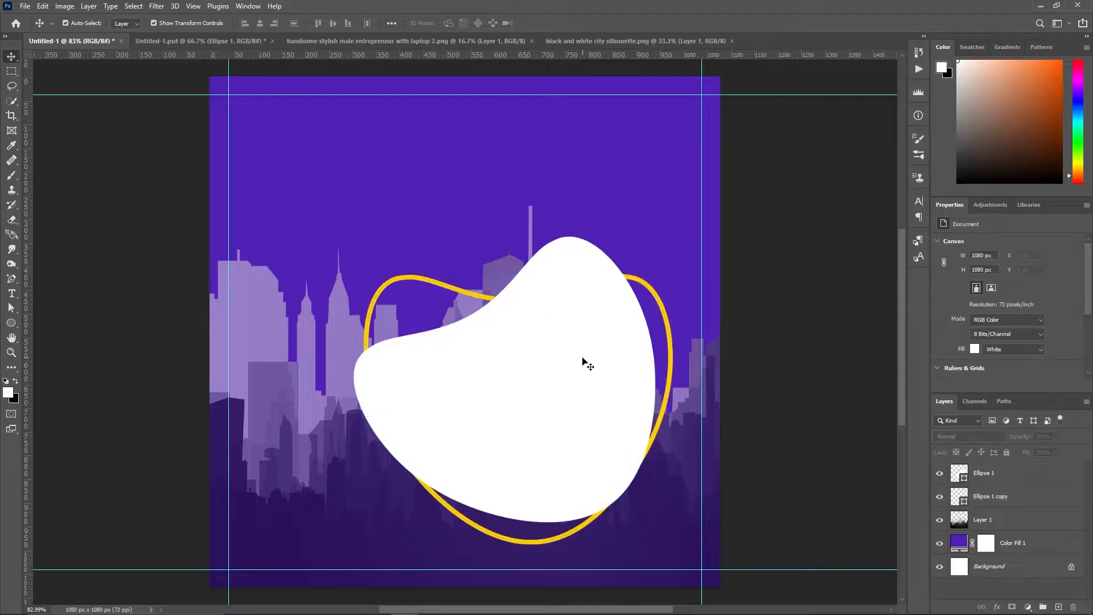
Copy the male entrepreneur cutout into the design and scale it to about 531 × 843 px in front of the white shape.
click(583, 43)
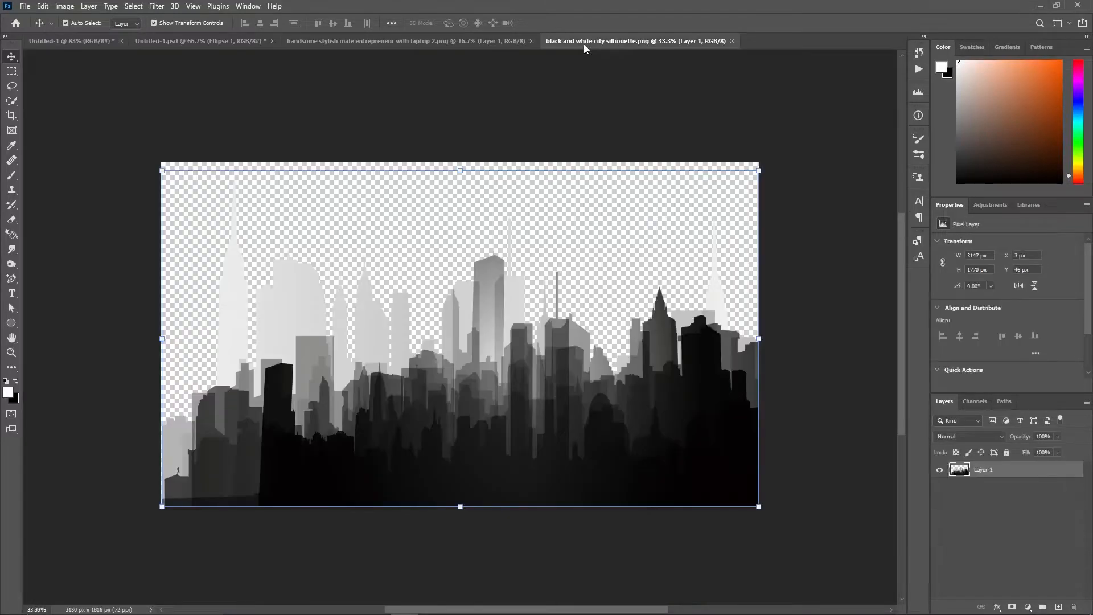
click(439, 44)
drag(476, 341, 490, 306)
scroll(504, 330, down, 3)
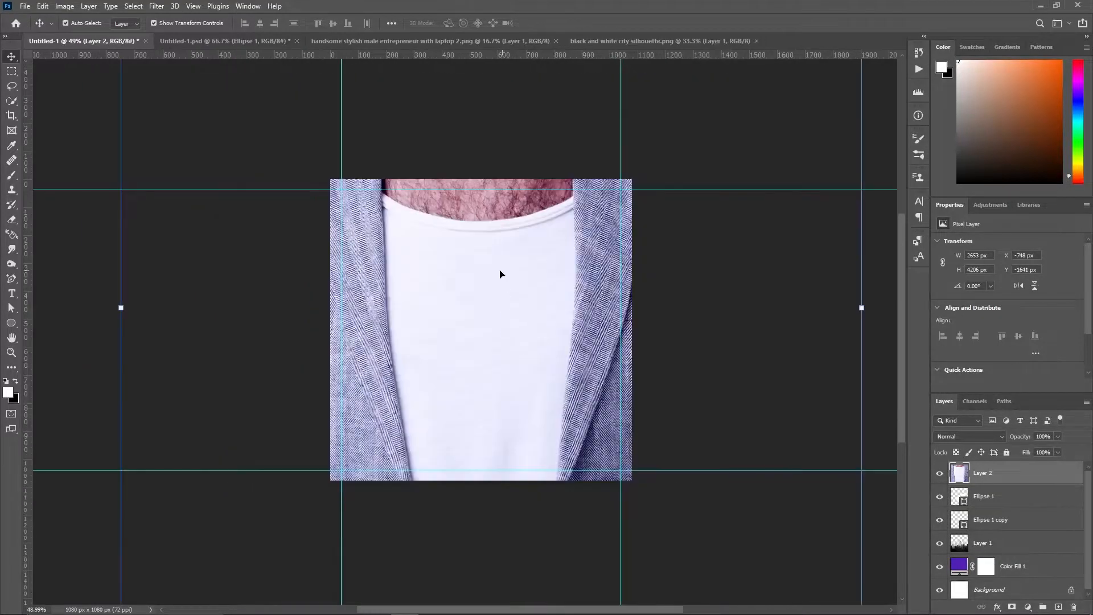
drag(112, 307, 455, 330)
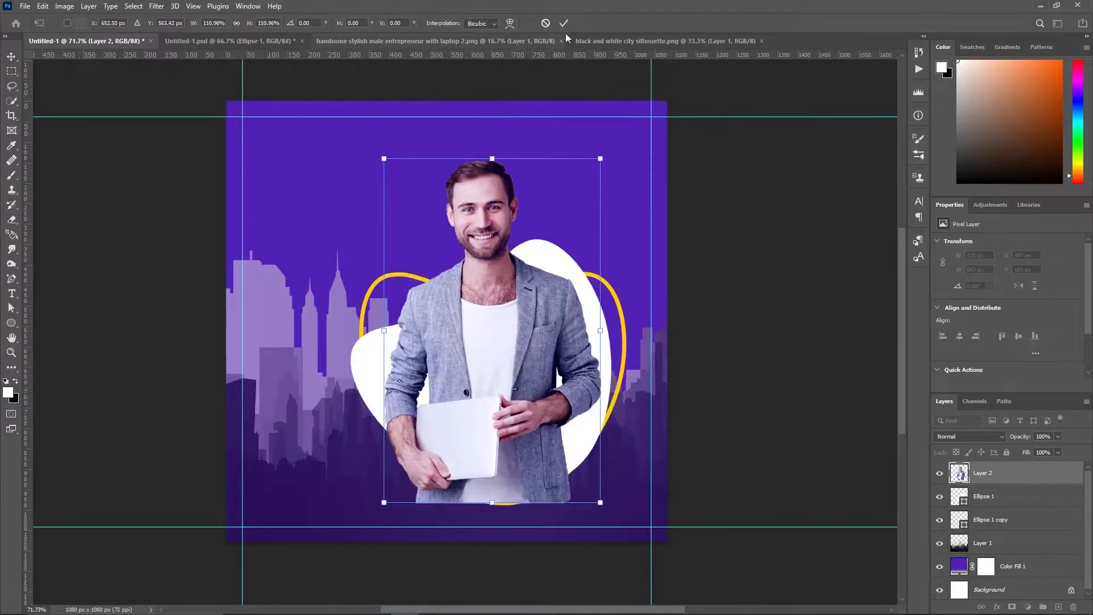
click(564, 23)
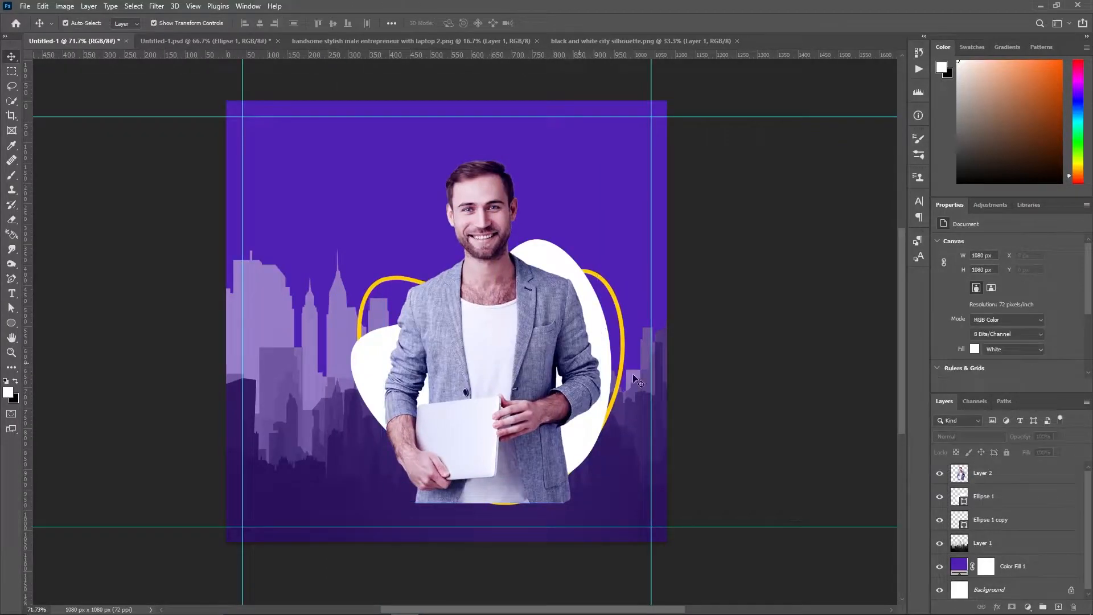
Add a layer mask to the man's layer and load the white shape's outline as a selection.
click(1000, 473)
click(1012, 607)
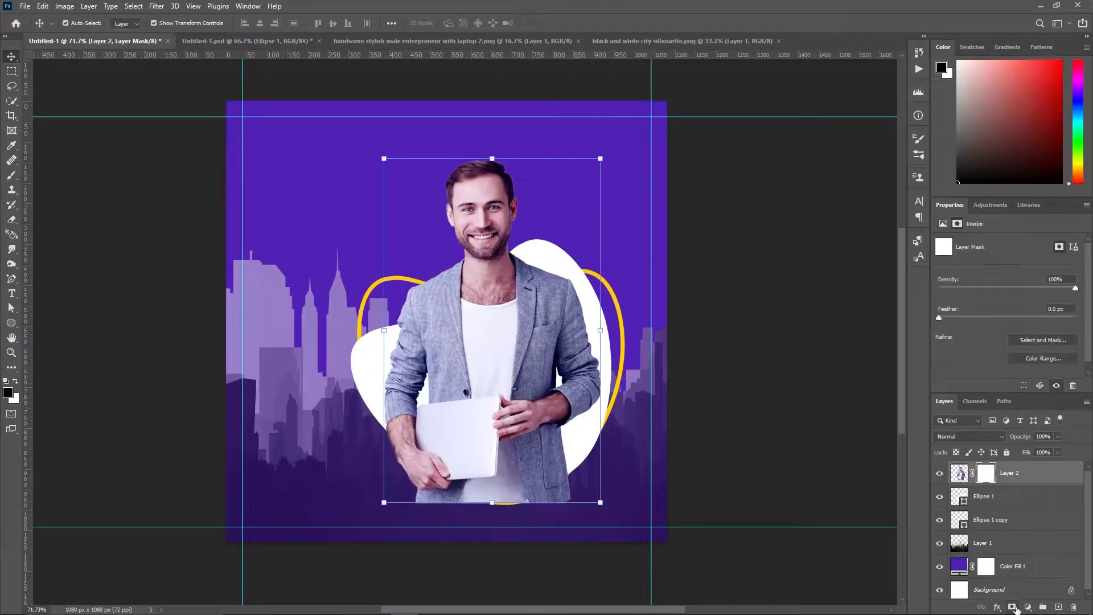
ctrl+click(959, 496)
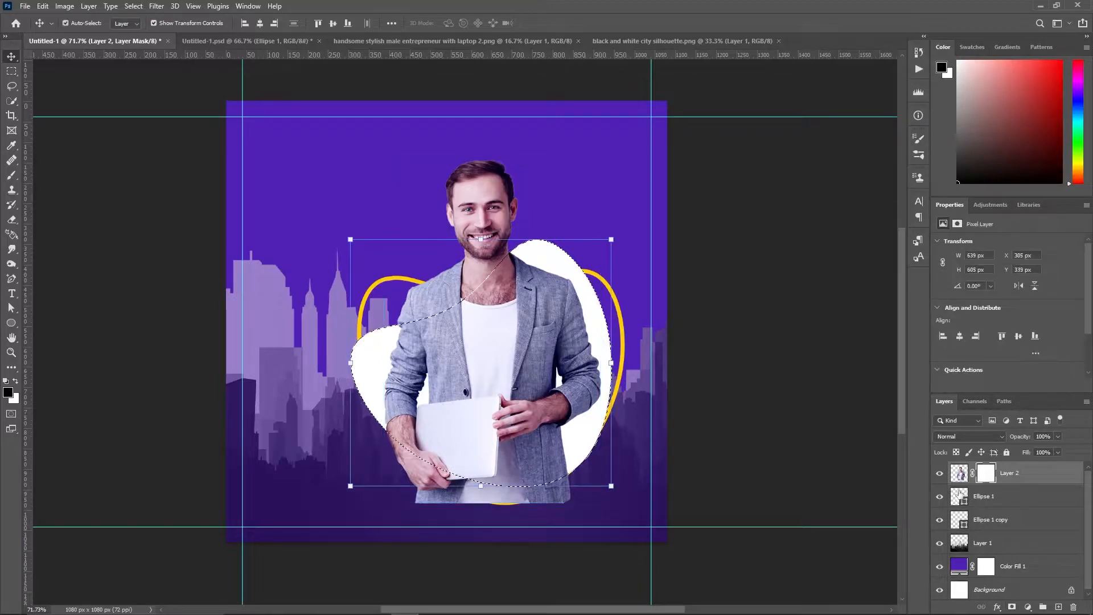
Invert the selection and paint black on the mask to hide the man's lower edge outside the white shape.
click(12, 175)
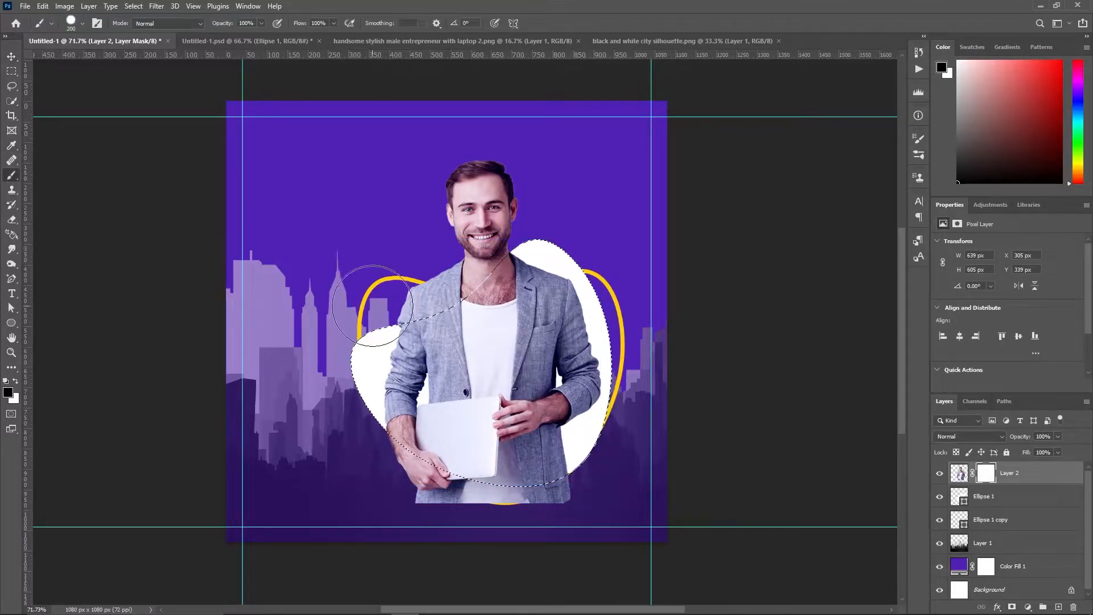
key(ctrl+shift+i)
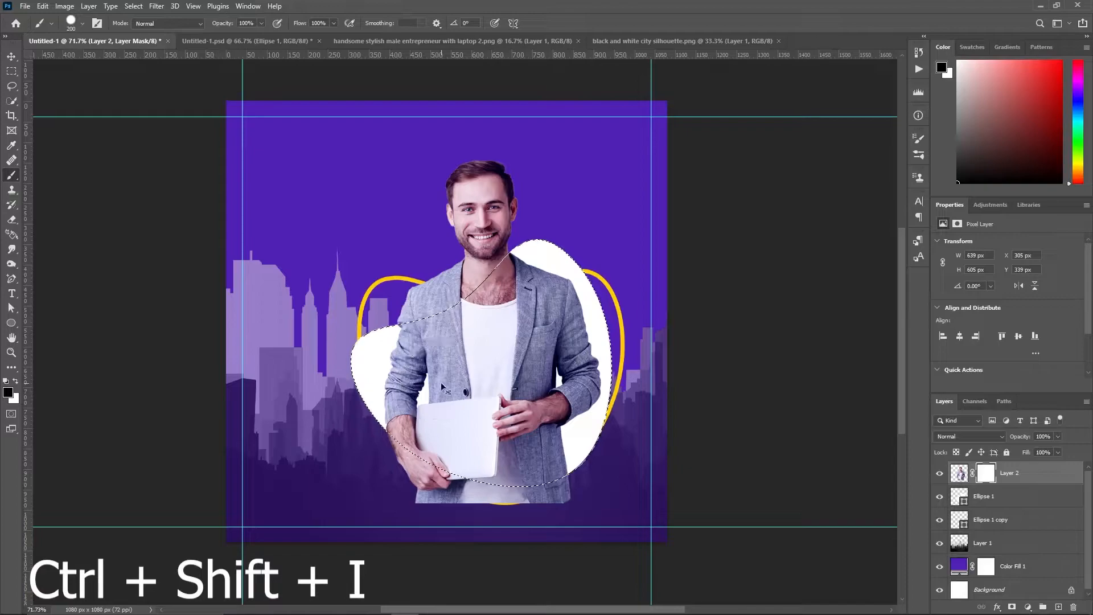
drag(410, 478, 541, 482)
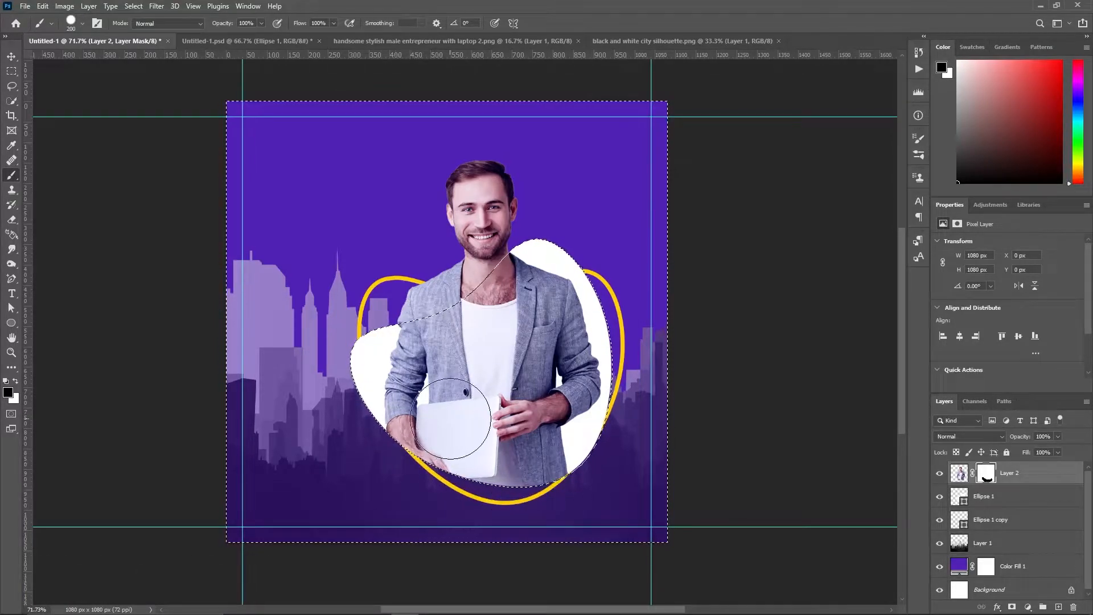
key(ctrl+d)
Move the man, the white shape and the yellow outline together slightly down and to the right on the canvas.
click(12, 56)
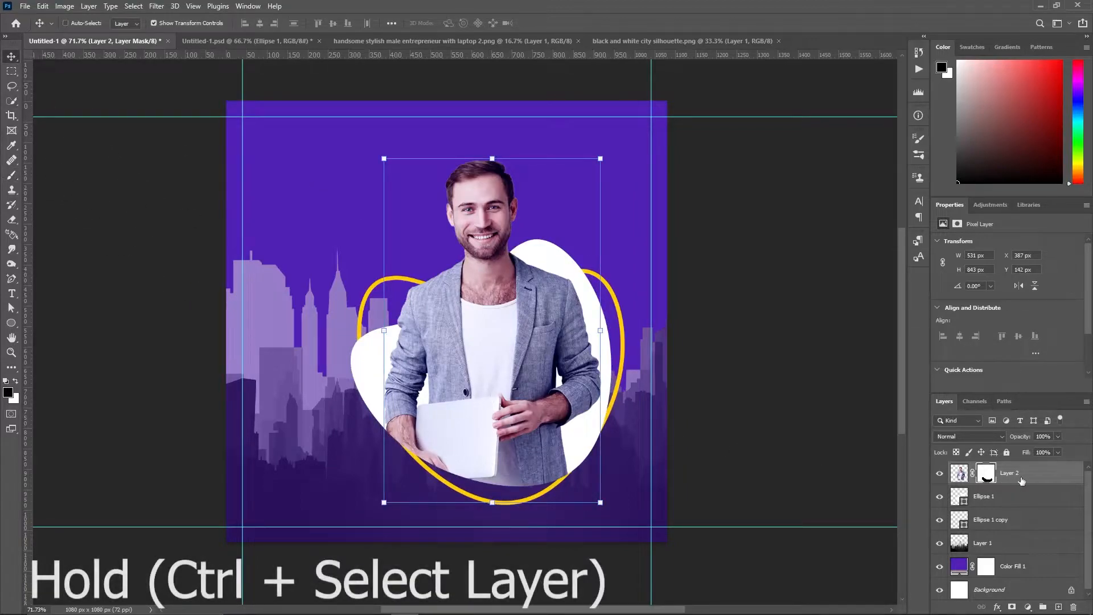
ctrl+click(1037, 496)
ctrl+click(1037, 519)
drag(474, 374, 500, 397)
click(212, 209)
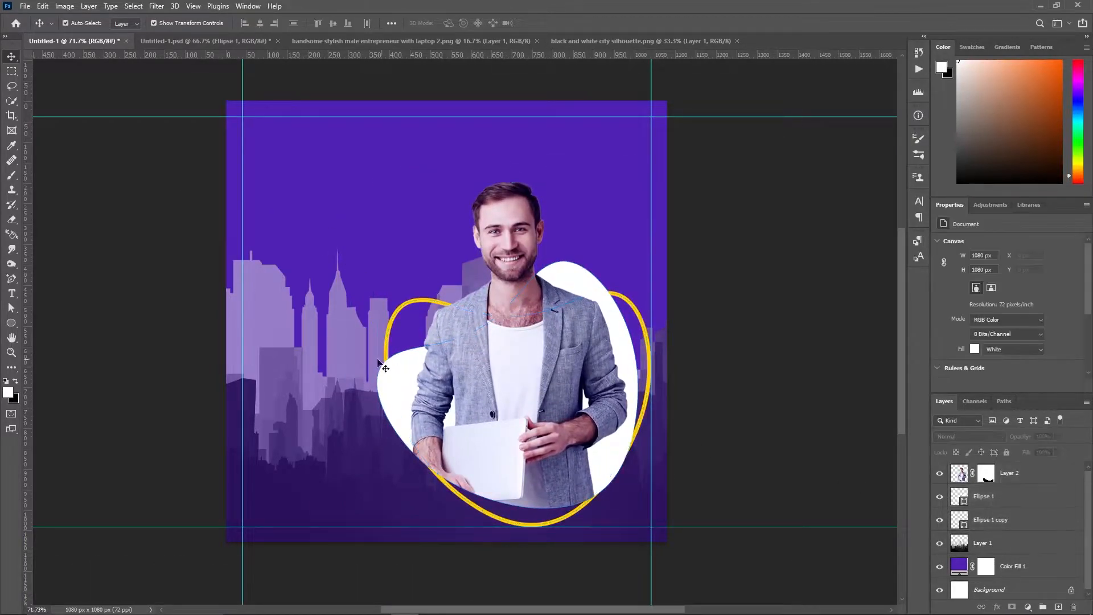
Add a text layer reading "Digital" in the upper-left area of the canvas.
click(10, 296)
click(280, 165)
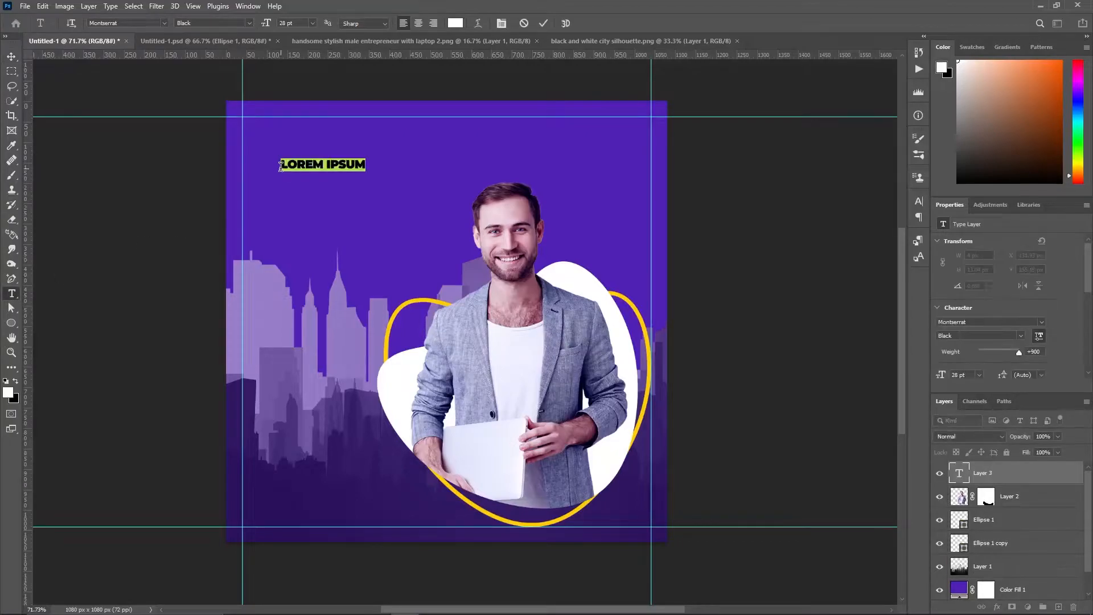
text(P)
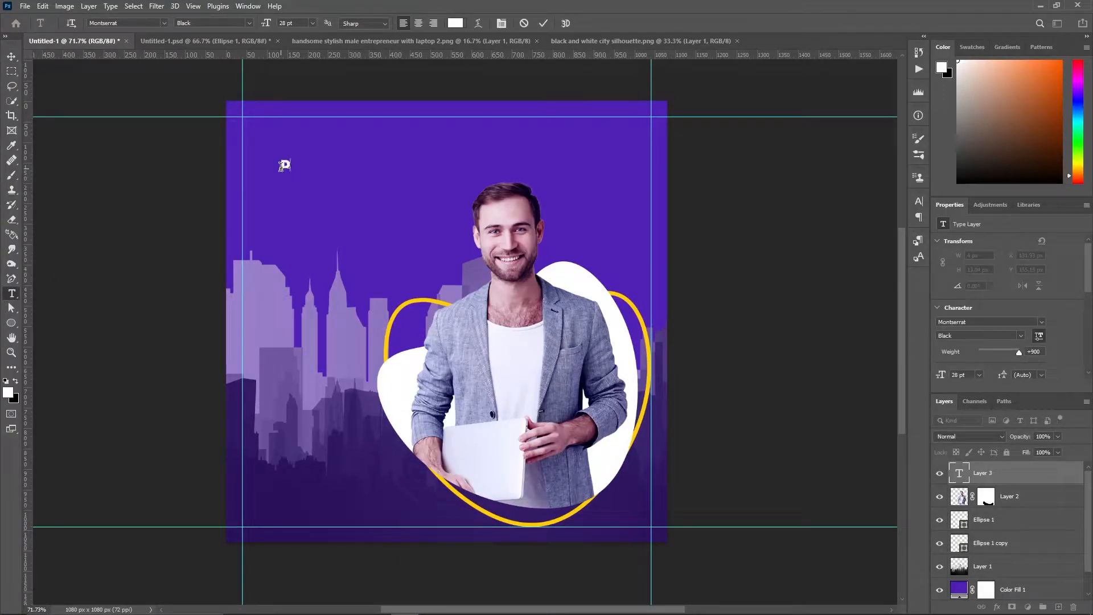
text(IGITAL)
key(ctrl+Return)
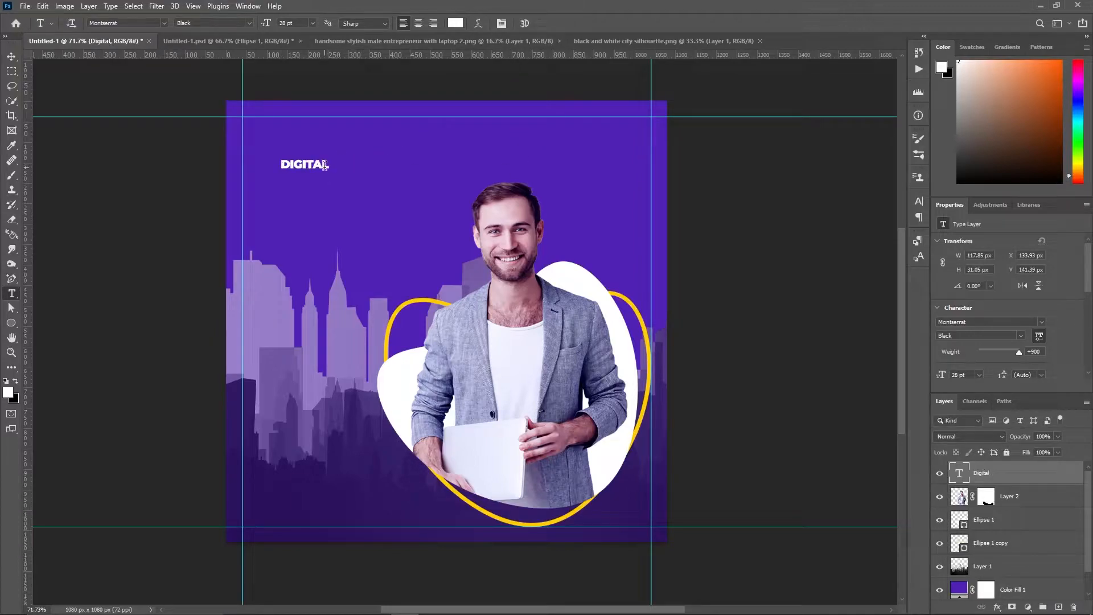
Set the "Digital" text to the Fake Serif font at 170 pt.
double_click(959, 474)
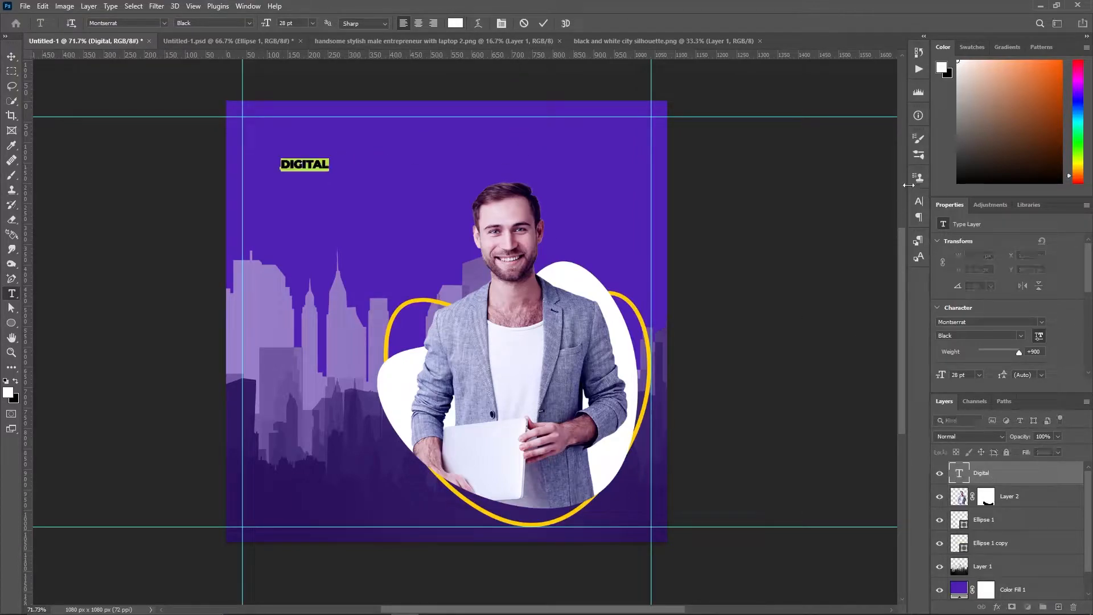
click(919, 201)
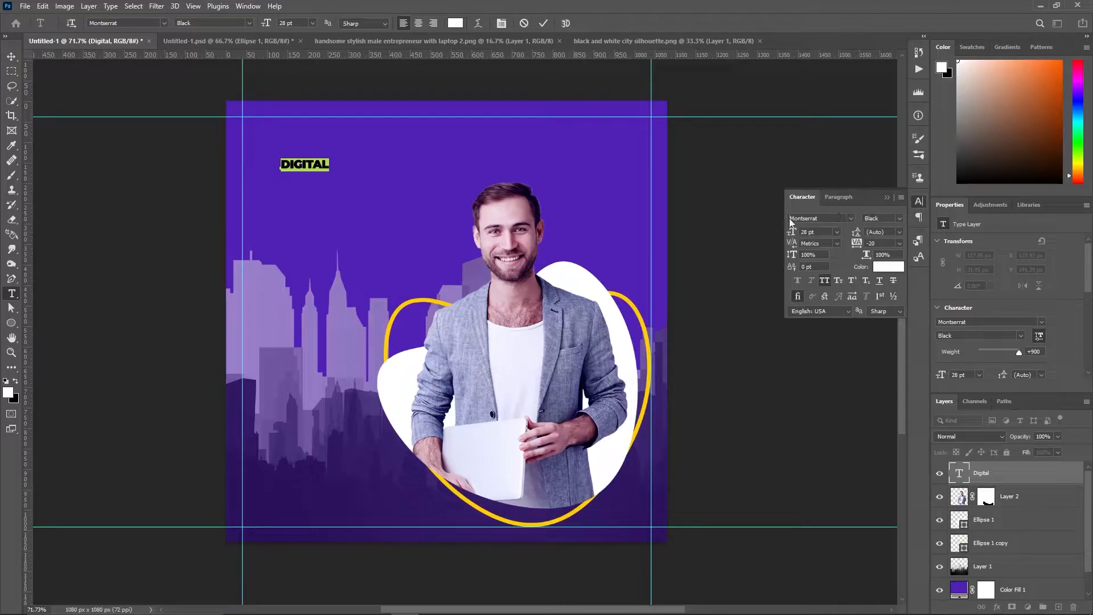
click(850, 219)
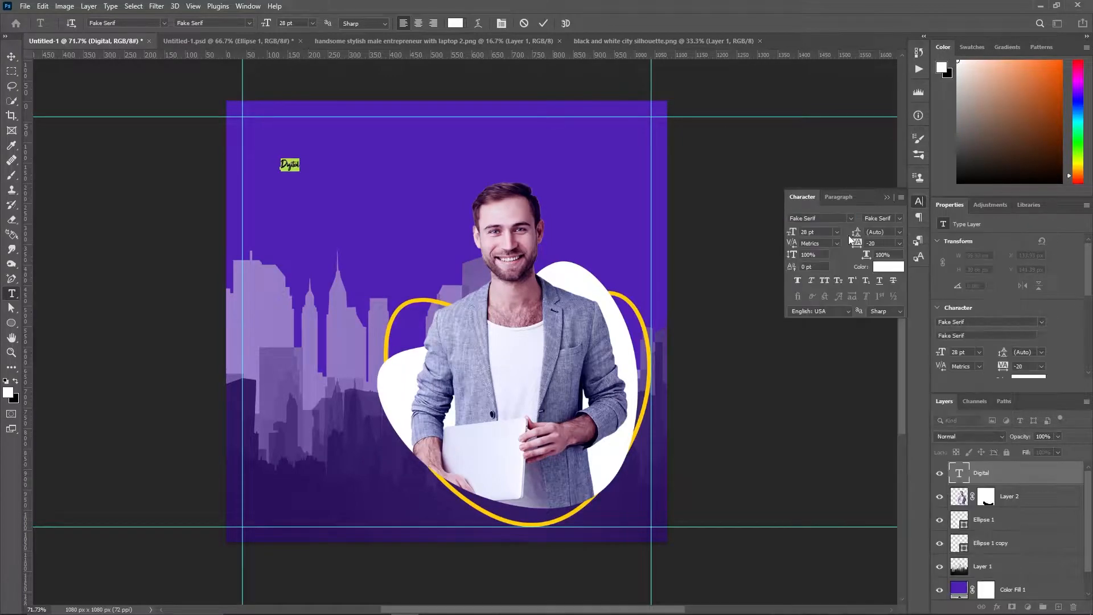
text(170)
key(Return)
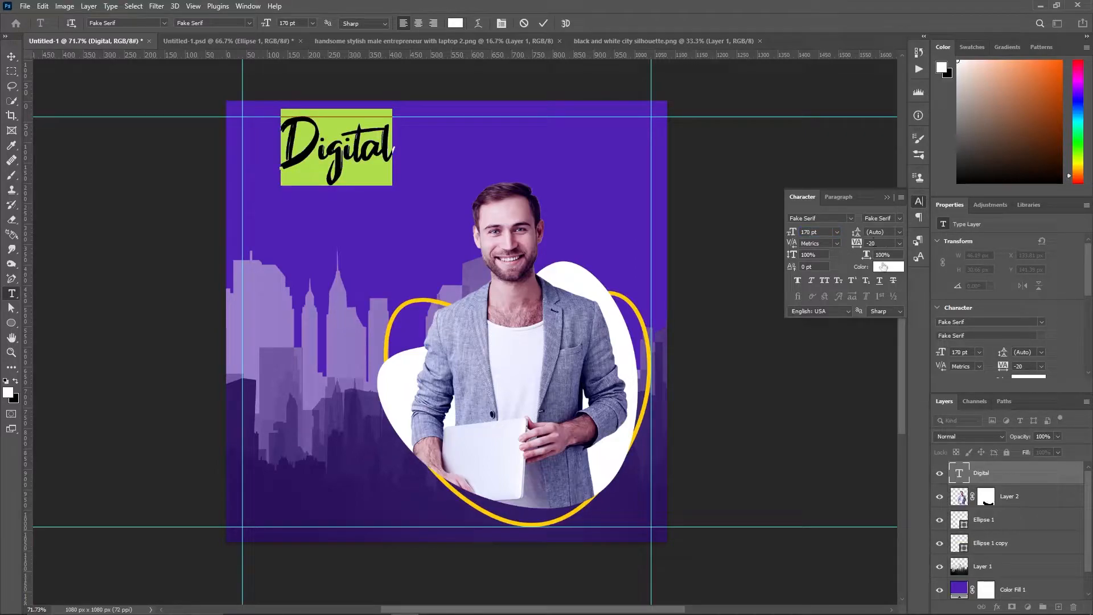
Color the "Digital" text yellow with hex value ffcb05.
click(883, 266)
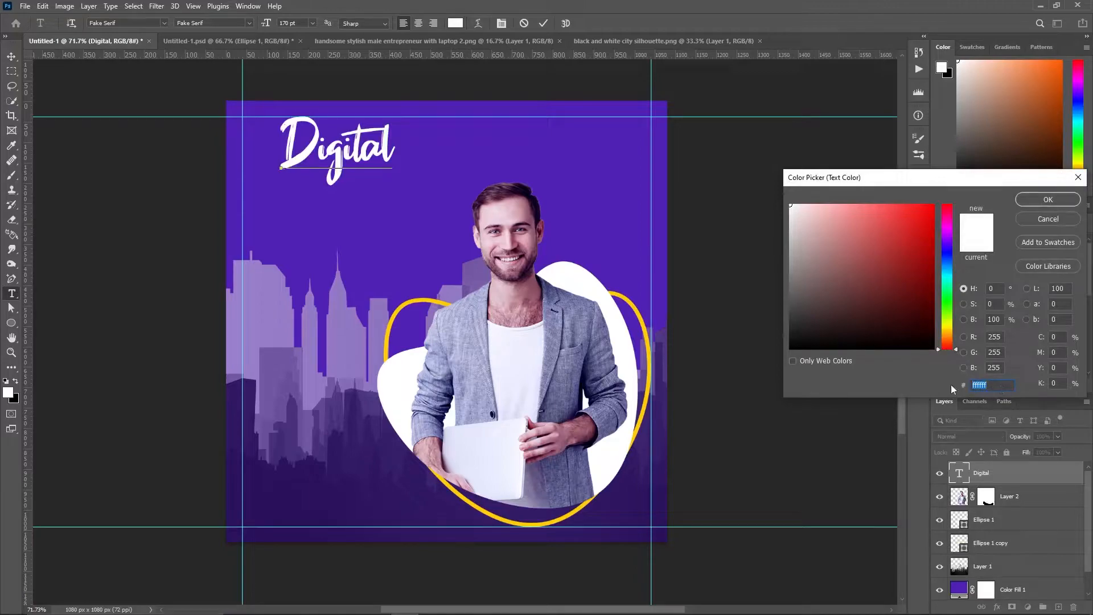
text(ffcb05)
click(1048, 199)
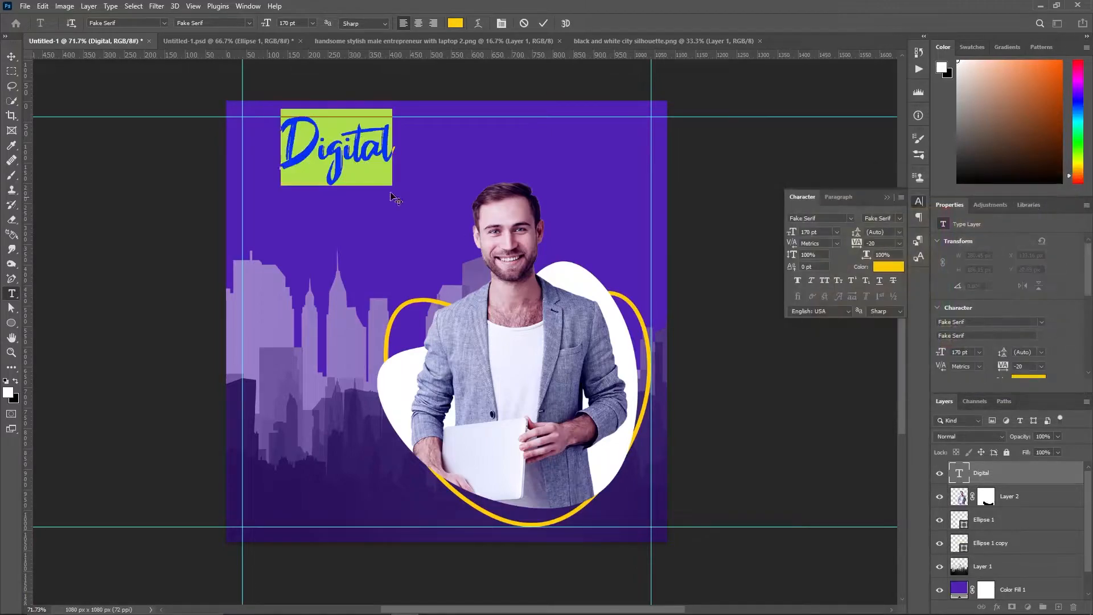
click(544, 23)
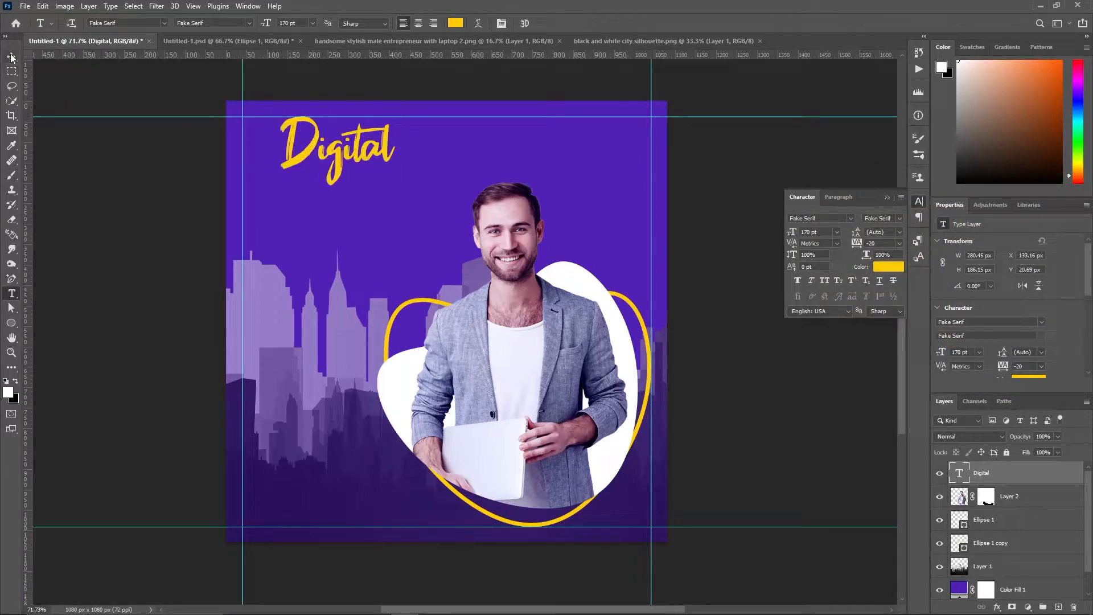
Move the "Digital" text into the corner where the canvas's left and top margin guides meet.
key(v)
drag(291, 167, 253, 167)
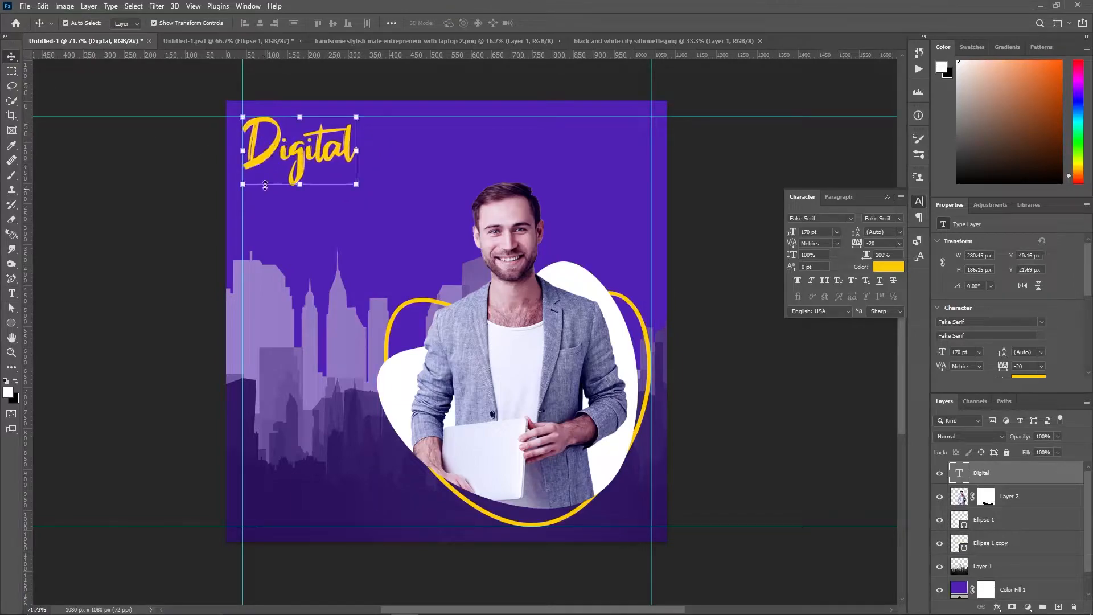
click(185, 233)
Add a text layer reading "marketing agency" below "Digital", with "agency" on its own line.
click(11, 293)
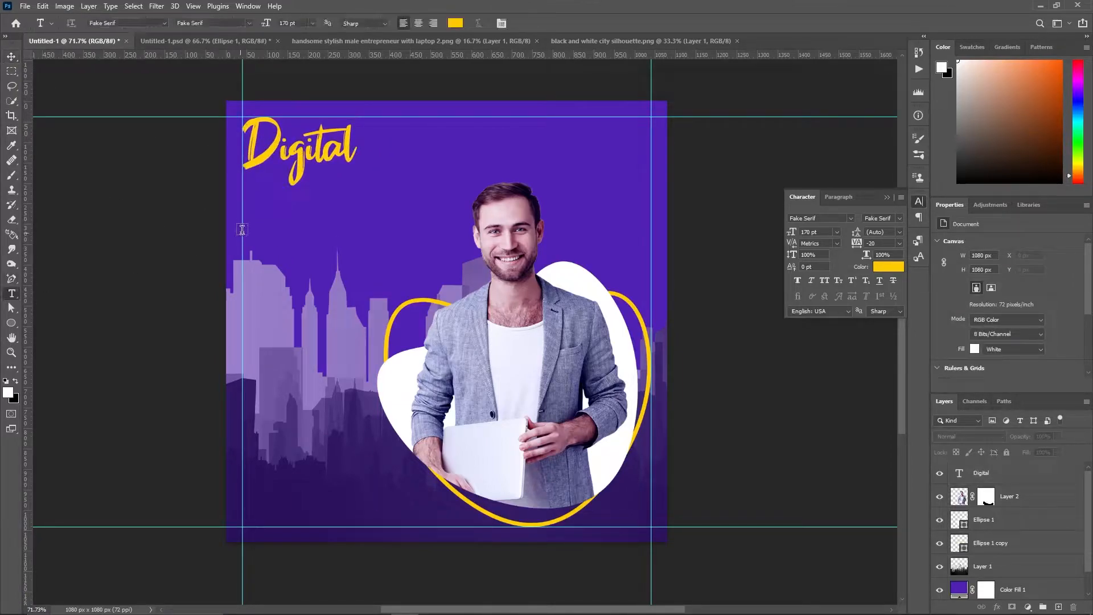
click(279, 212)
text(marketing)
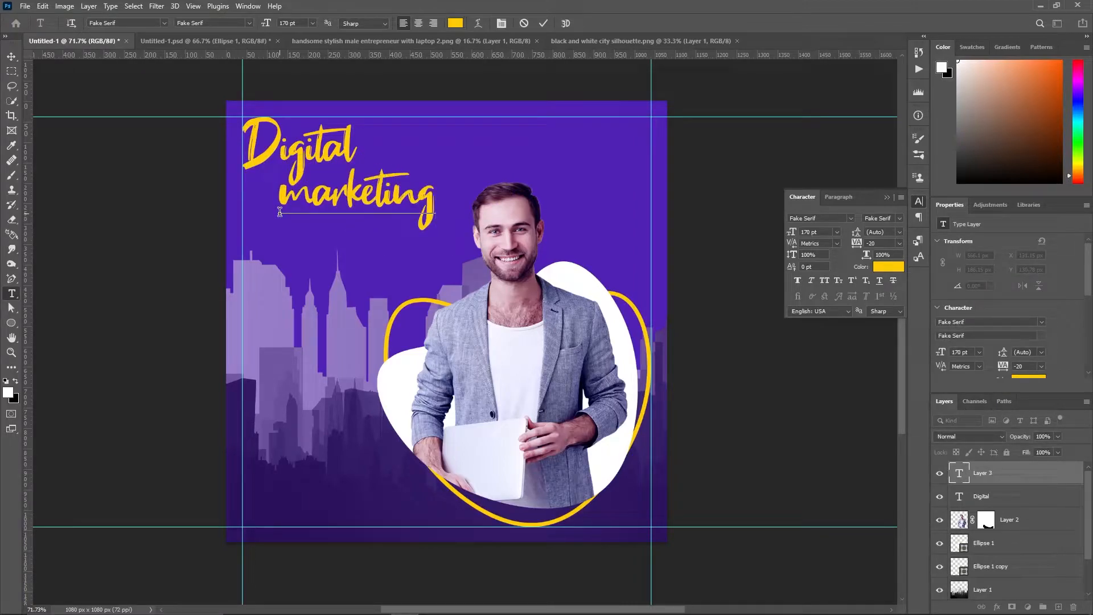
text( agency)
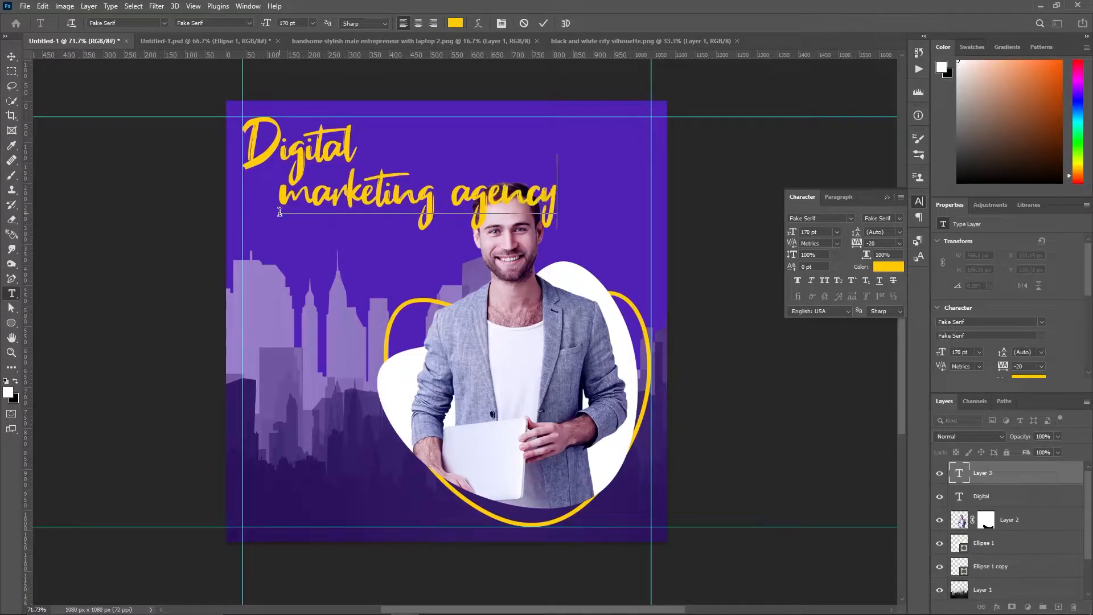
click(543, 23)
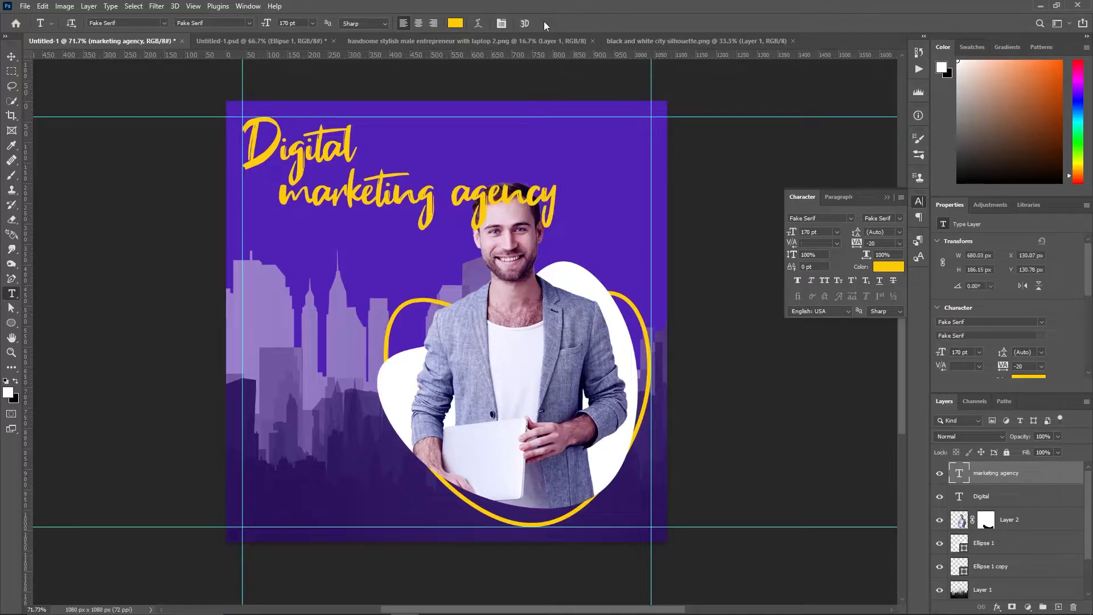
click(454, 196)
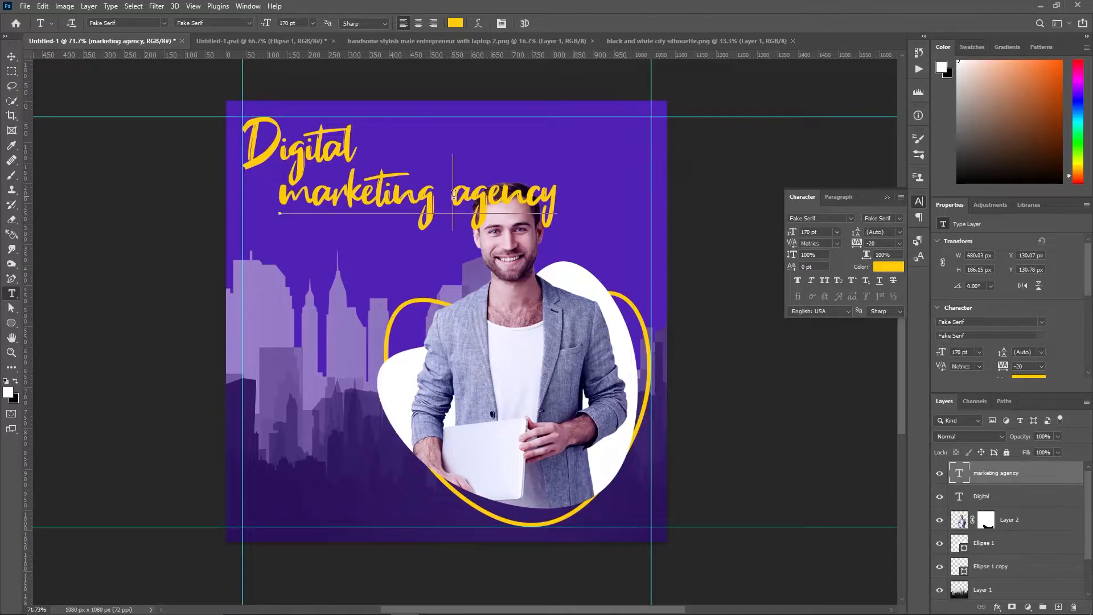
key(Return)
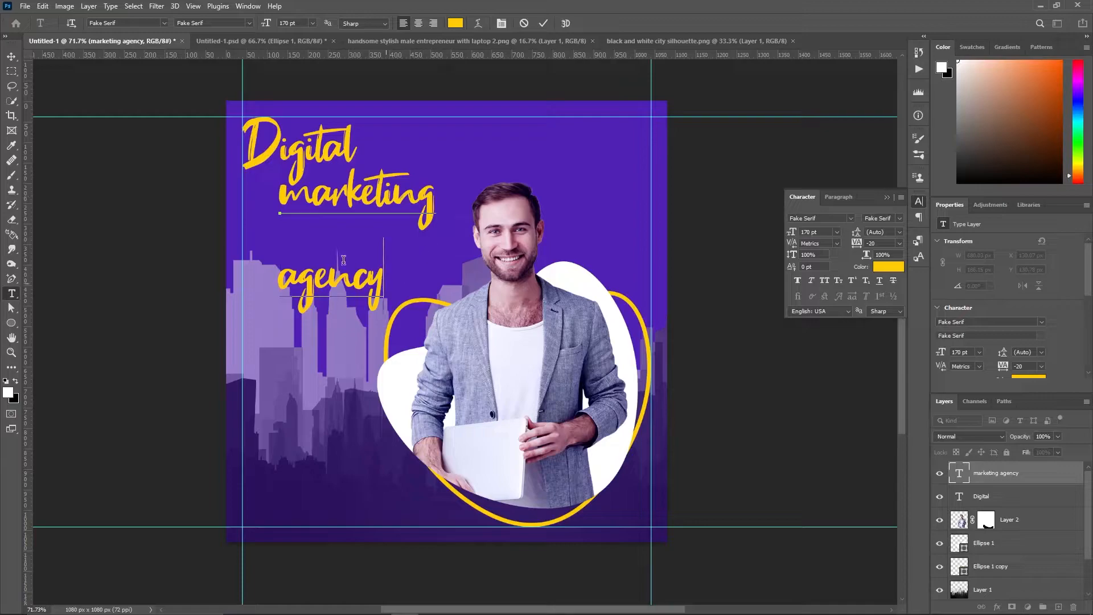
Format the "marketing agency" text as white Montserrat Black at 74 pt with 77 pt leading.
drag(393, 285, 285, 210)
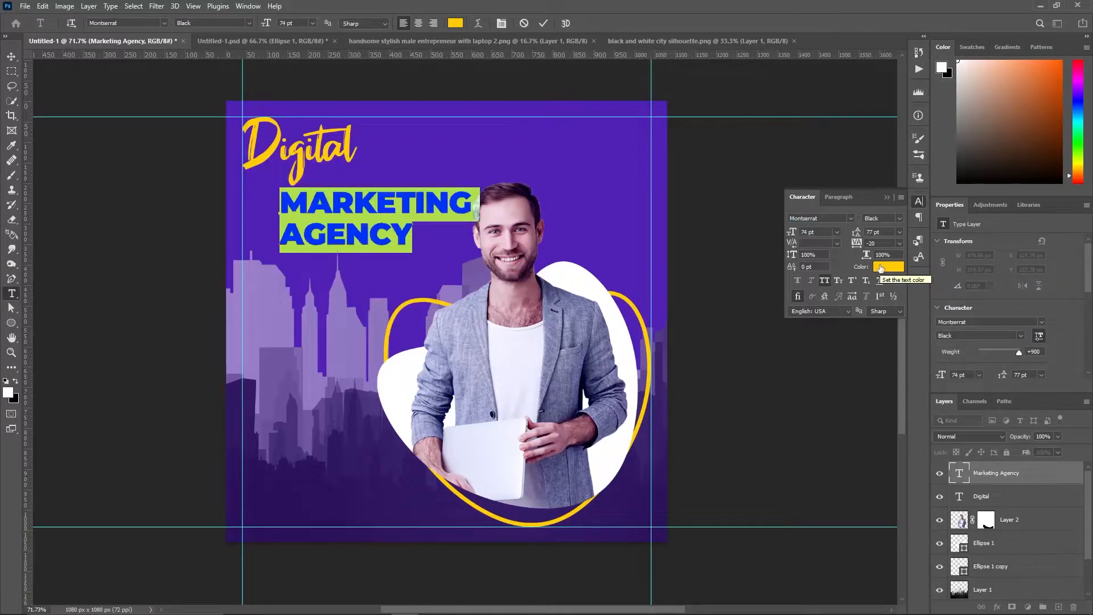
click(888, 266)
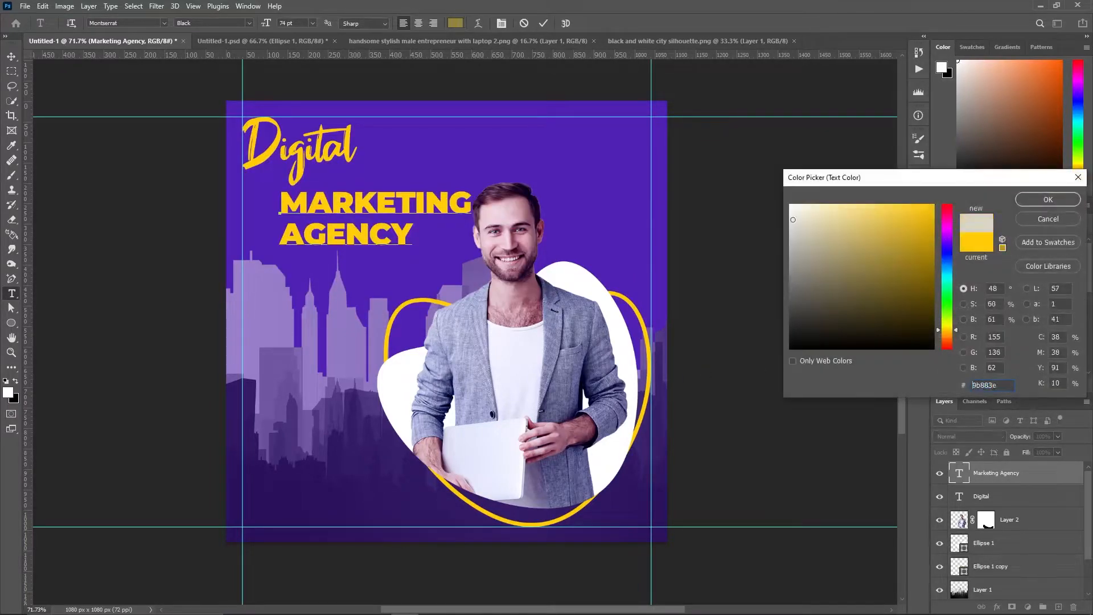
click(805, 209)
key(Return)
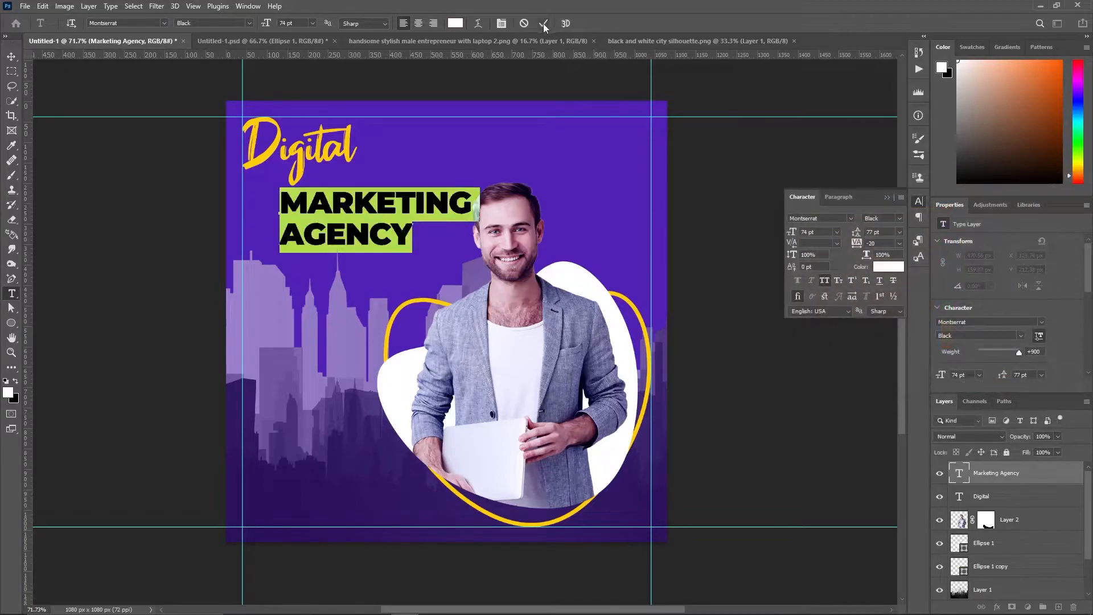
click(543, 22)
Move the "Marketing Agency" text up against the left margin guide, tucked just below and behind "Digital".
click(918, 202)
key(v)
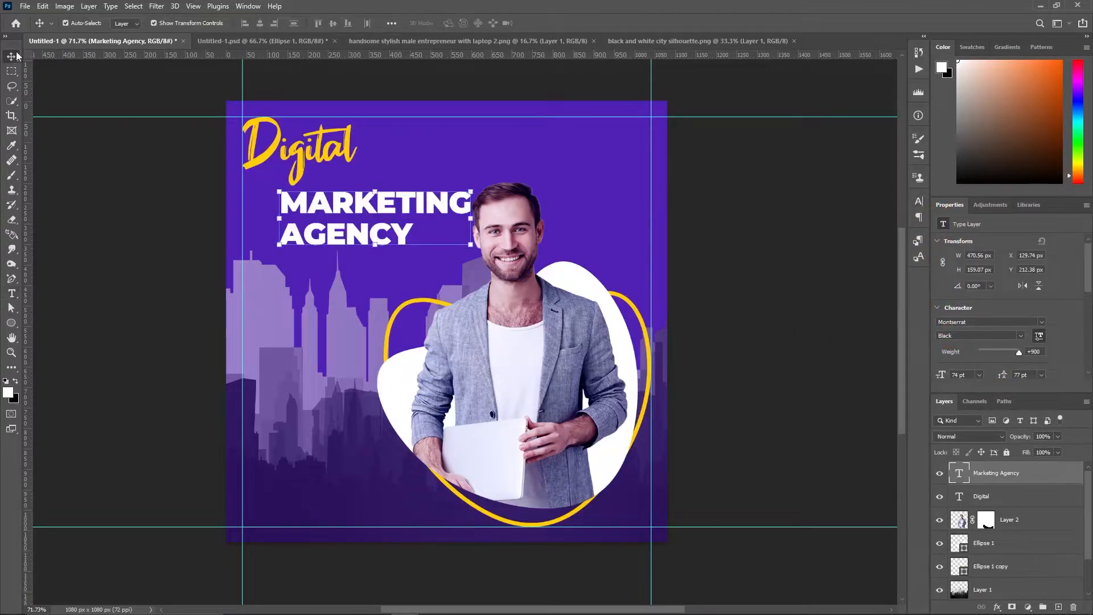
drag(288, 205, 249, 181)
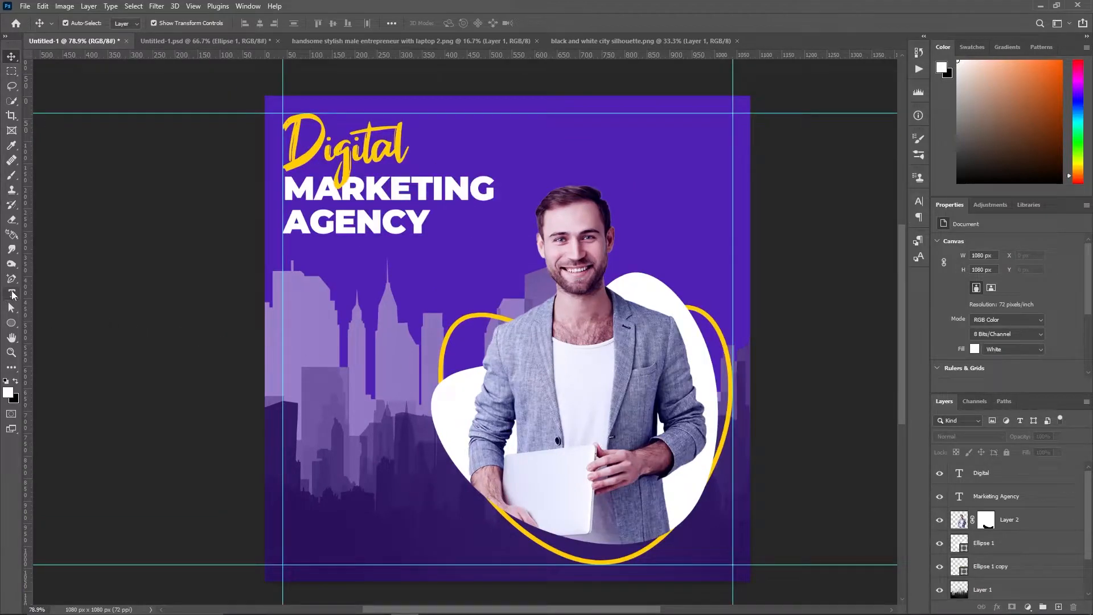
Add a lorem ipsum paragraph text box below the headline in Montserrat Regular at 15 pt.
click(12, 293)
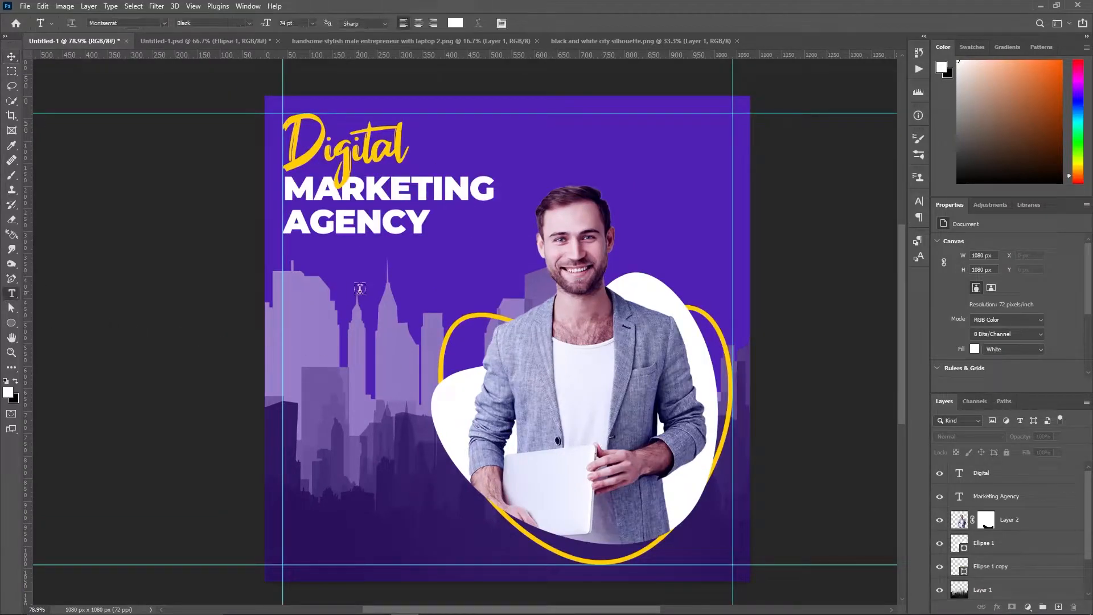
drag(291, 252, 494, 306)
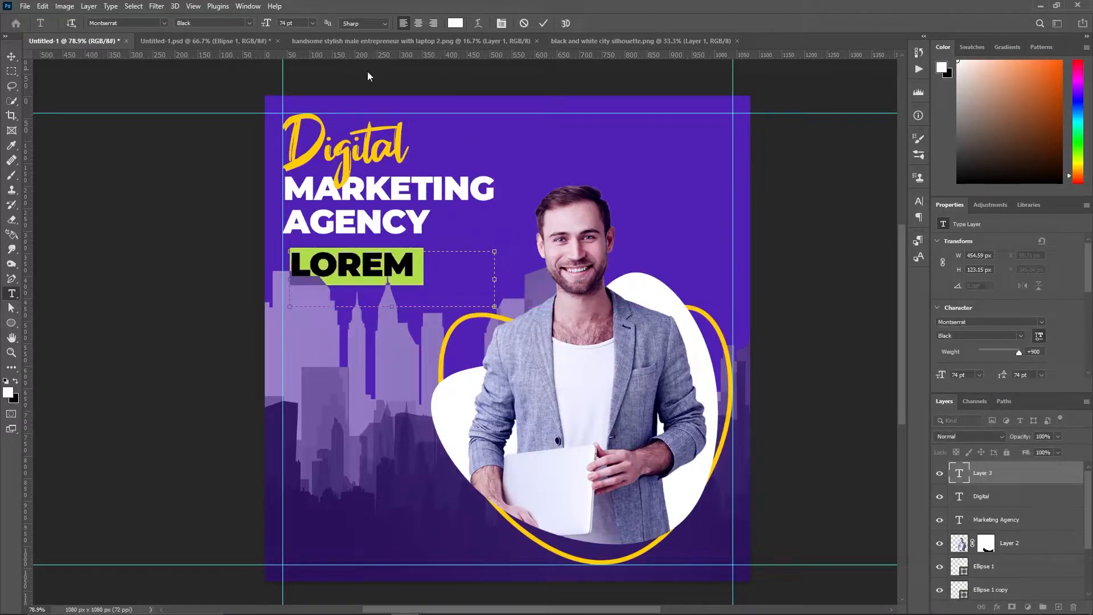
click(918, 201)
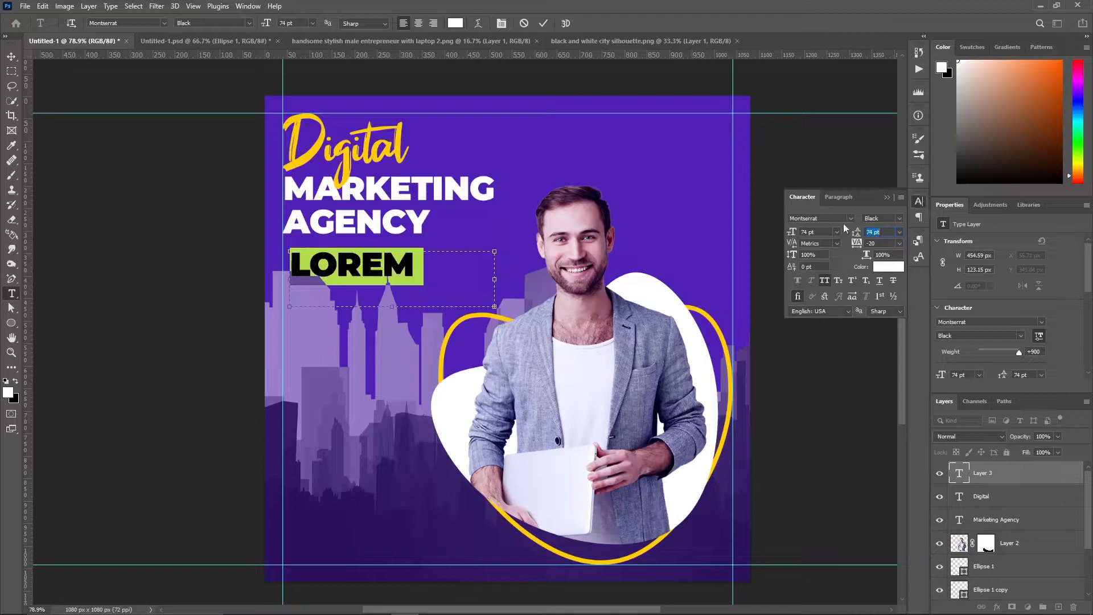
click(900, 218)
click(882, 251)
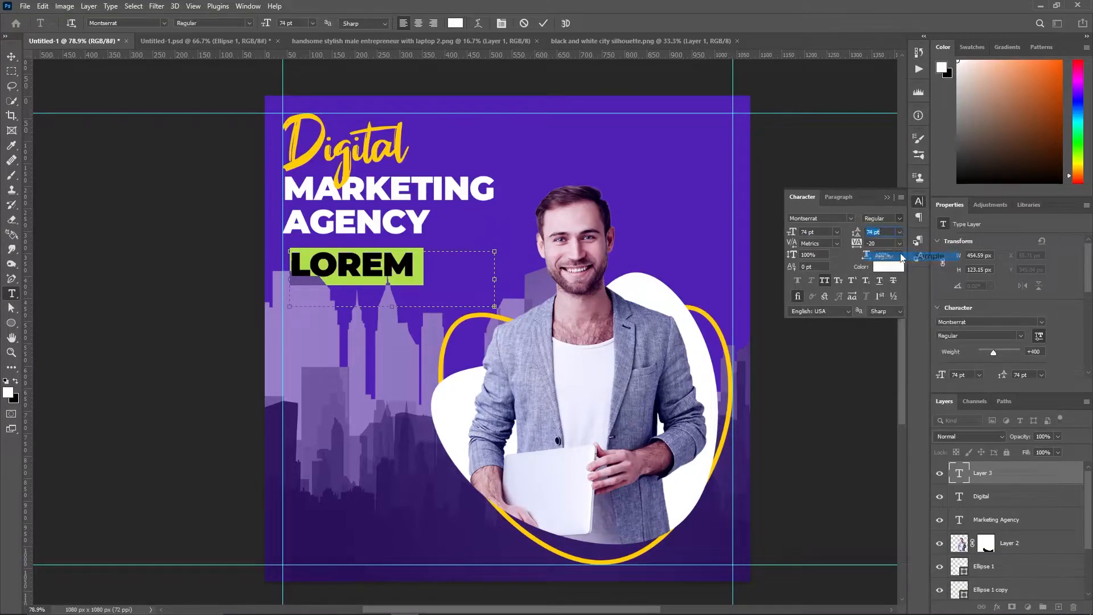
click(816, 232)
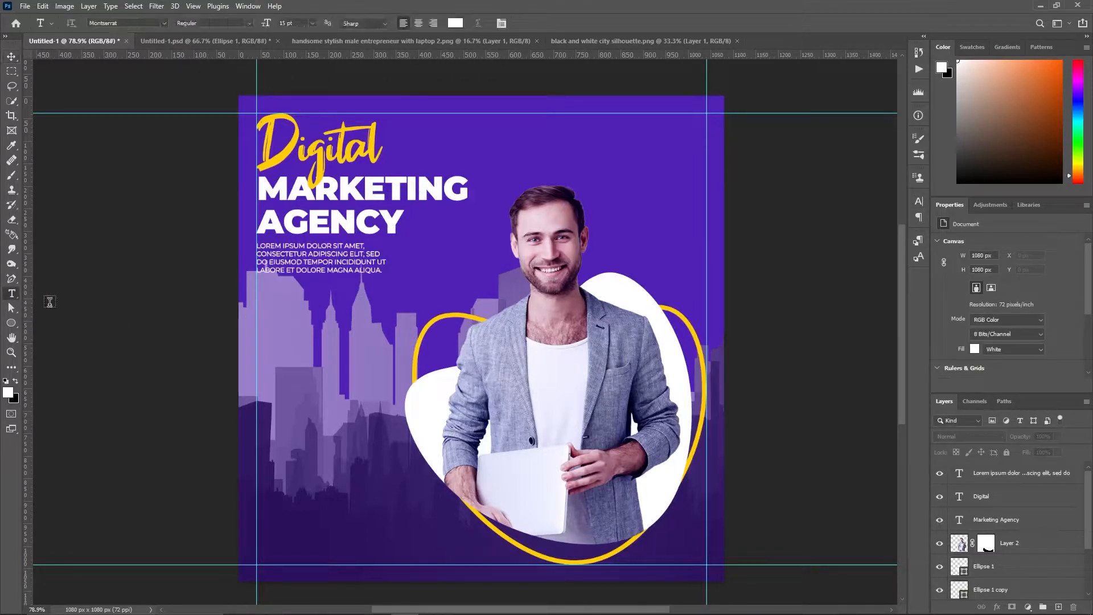
Add the text "online live streaming webinar" over the skyline, broken into three lines with "webinar" last.
click(303, 336)
text(ONLINE LIVE)
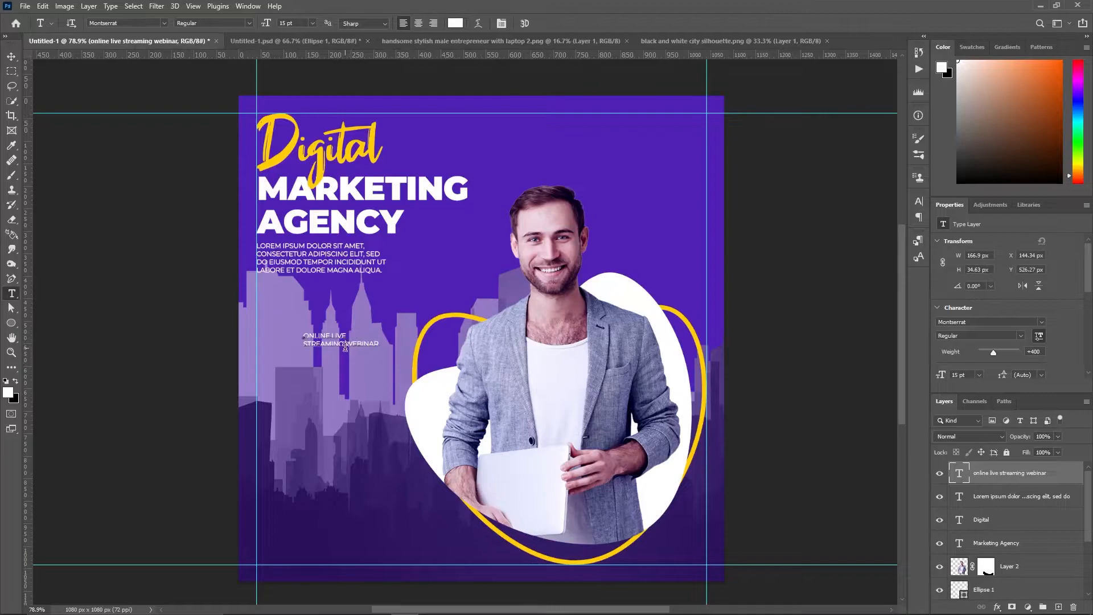
key(BackSpace)
key(Return)
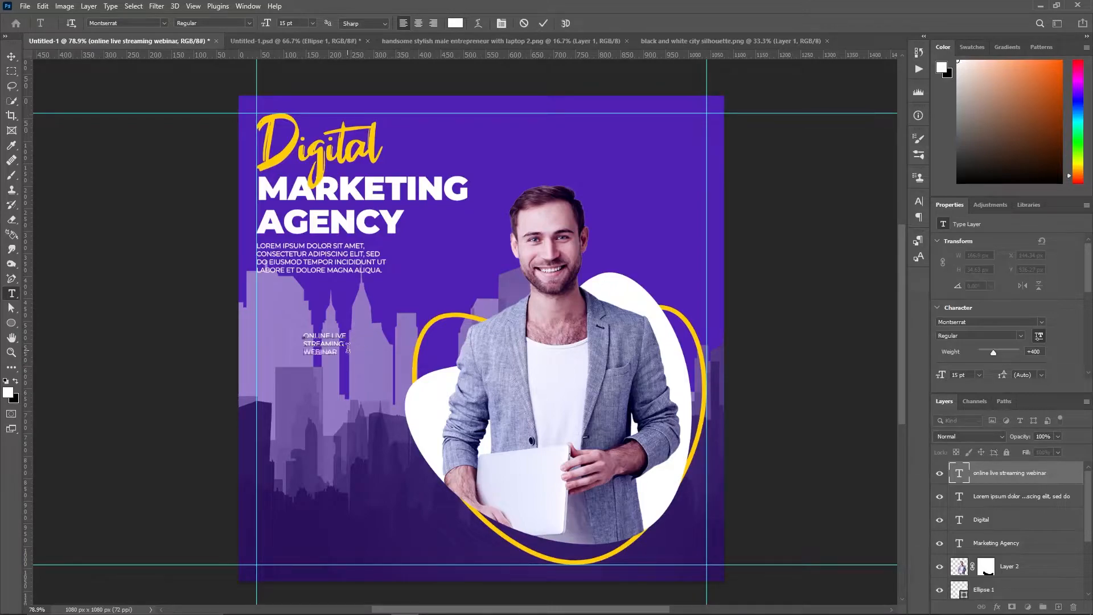
click(544, 24)
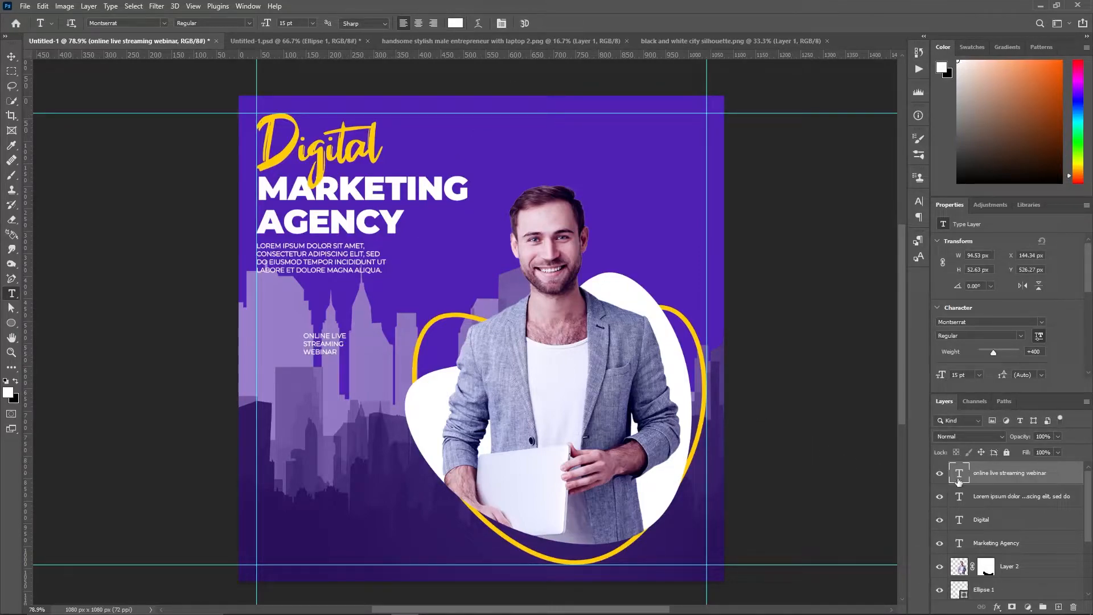
Set the webinar text to Montserrat Black at 40 pt and center its lines over the skyline.
double_click(959, 480)
click(918, 201)
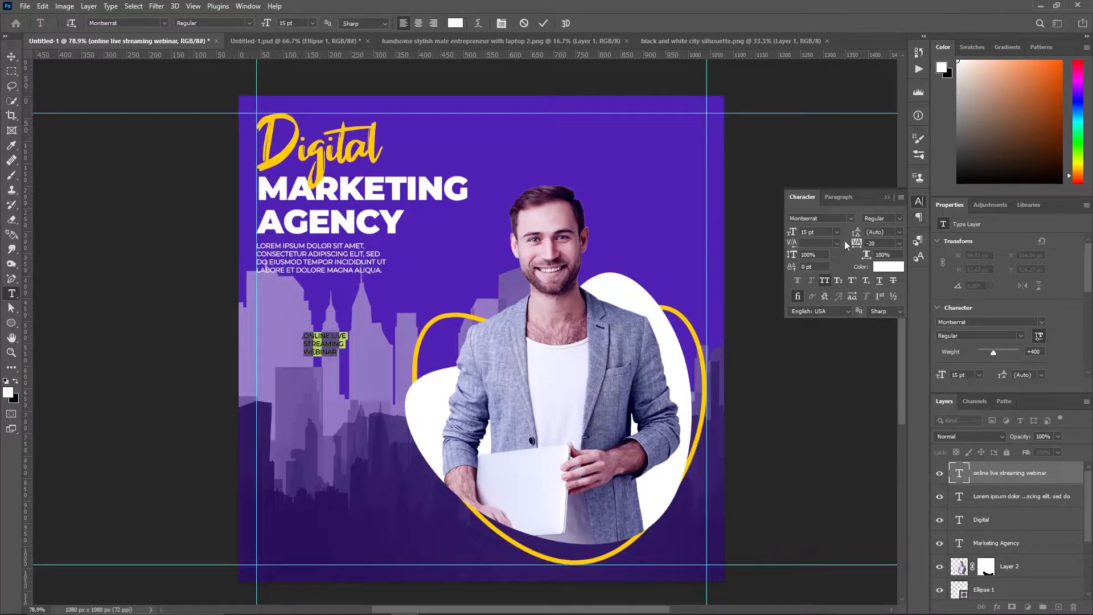
click(891, 218)
click(893, 302)
click(787, 236)
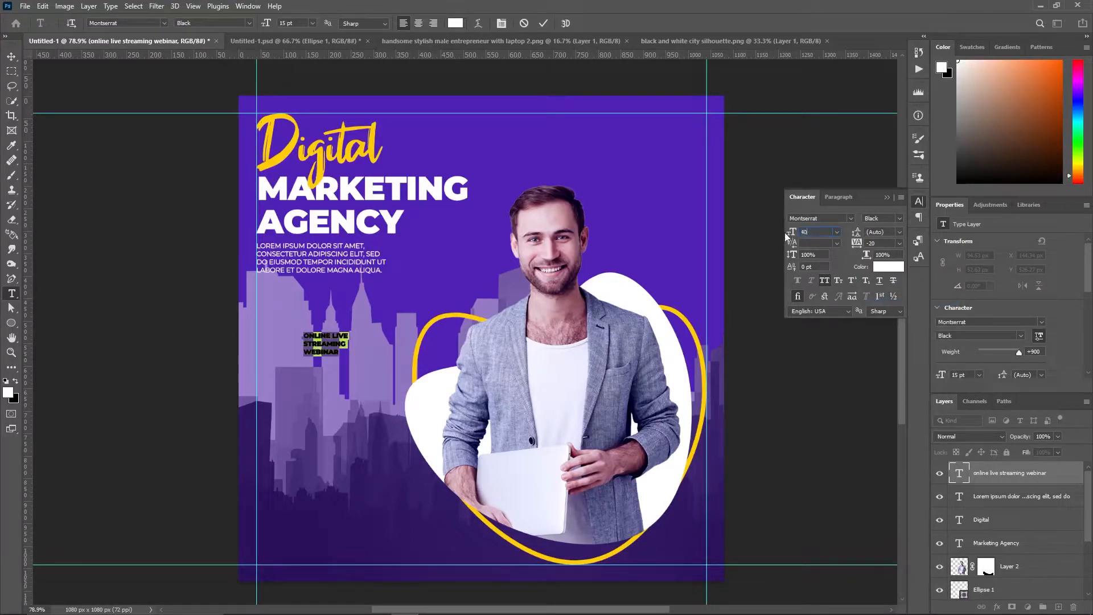
key(Return)
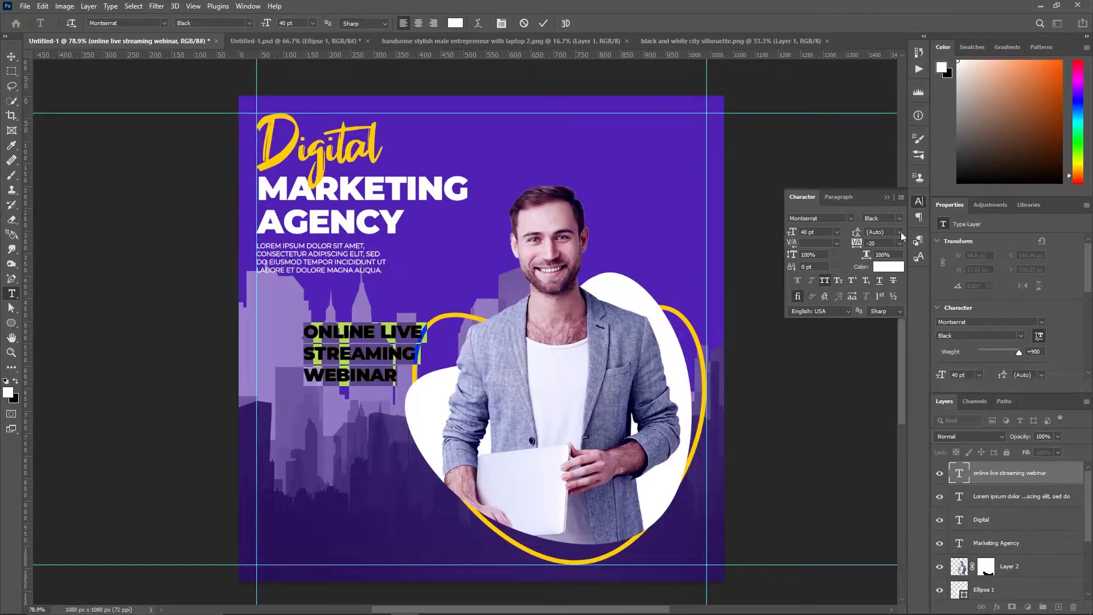
click(922, 203)
click(543, 22)
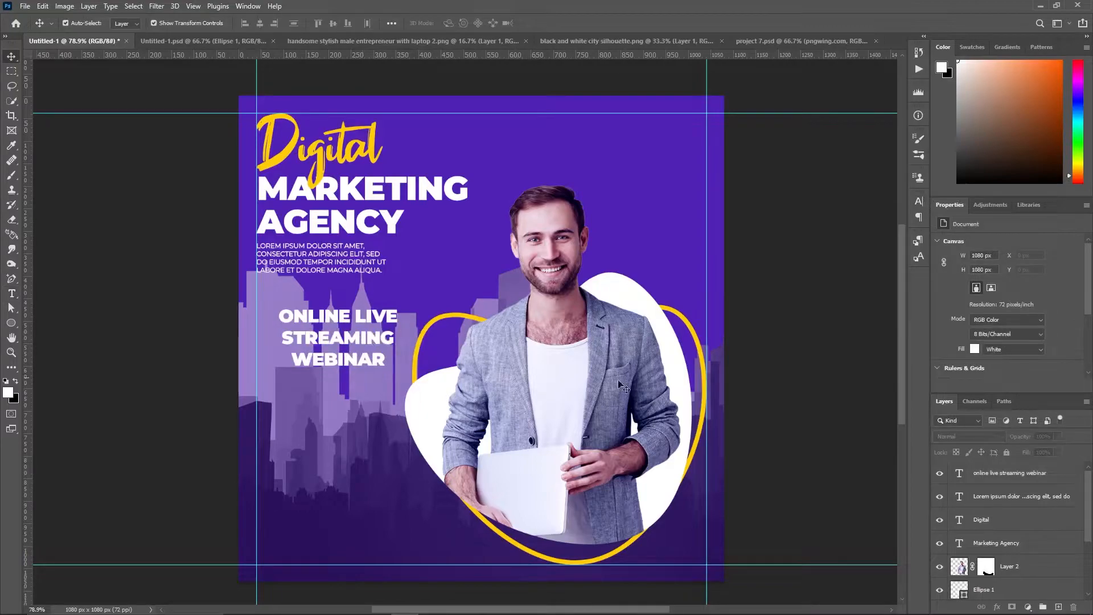
Set the skyline layer's blend mode to Multiply so it darkens into the purple background.
drag(1090, 484, 1091, 545)
click(1002, 546)
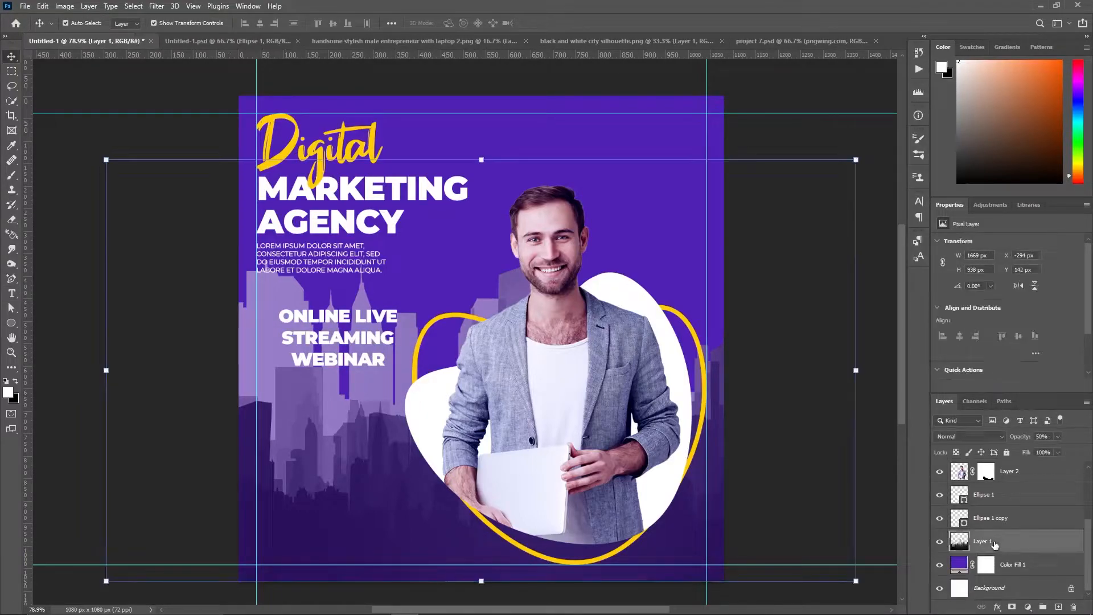
click(993, 436)
click(970, 376)
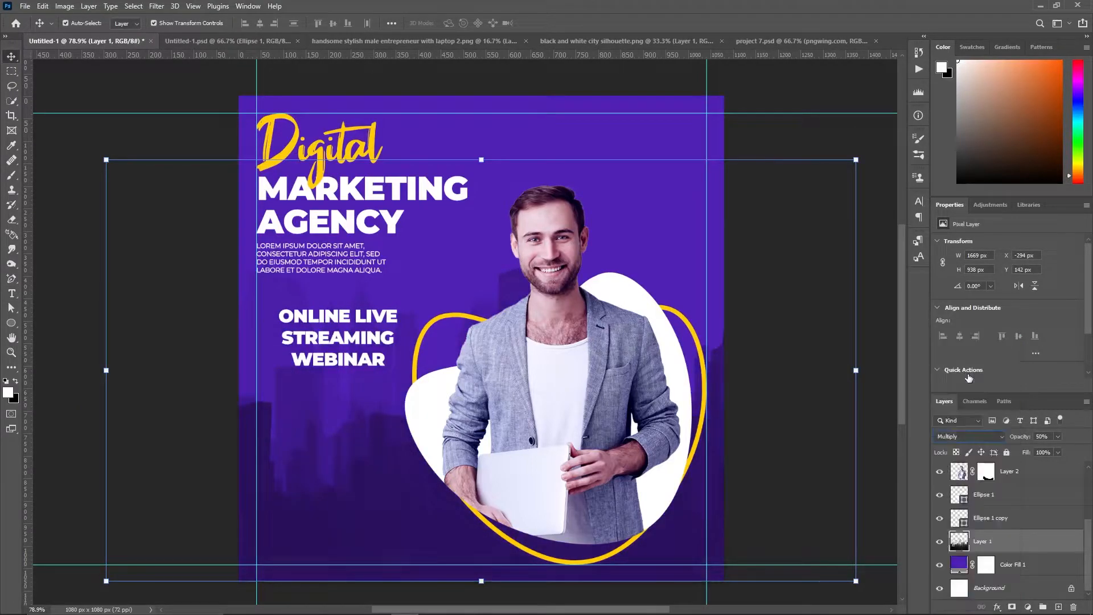
click(743, 137)
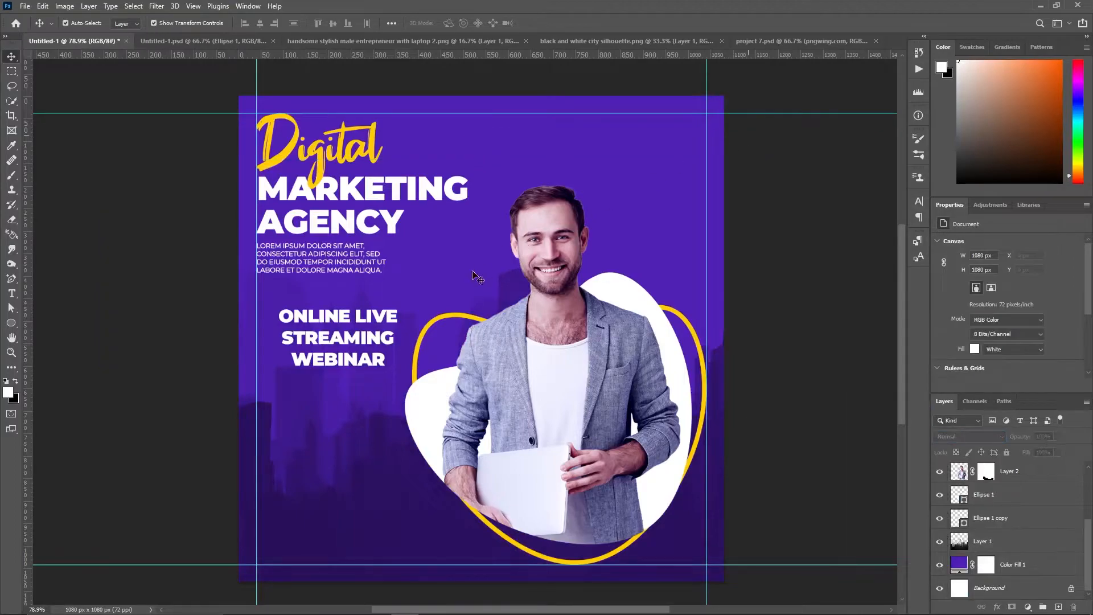
Draw a rectangle about 256 × 47 px near the canvas's lower-left corner and fill it with the recently used yellow.
click(12, 323)
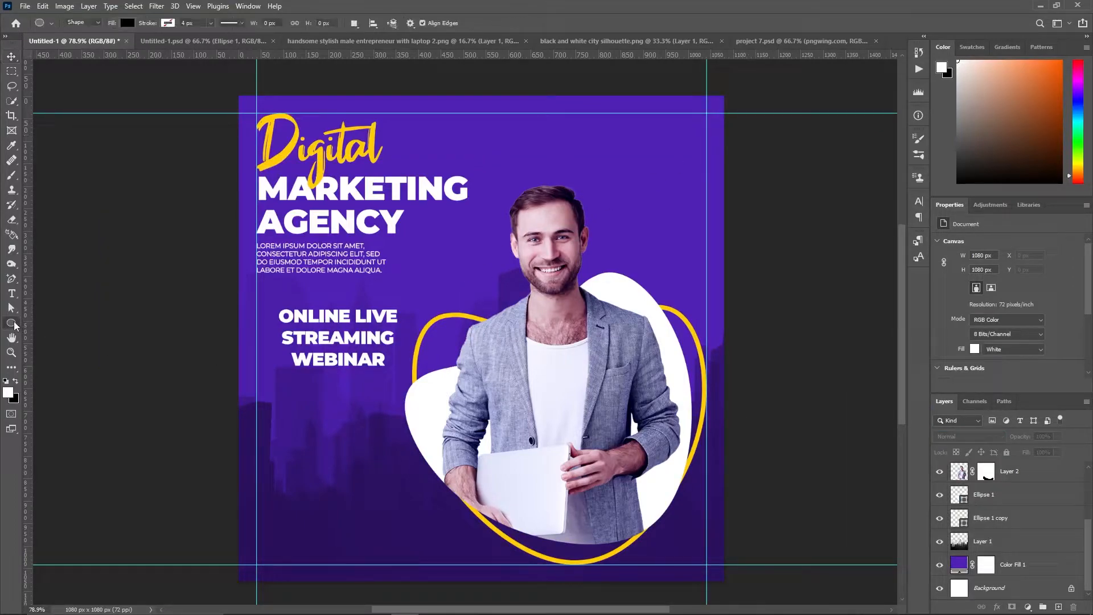
right_click(12, 322)
click(46, 322)
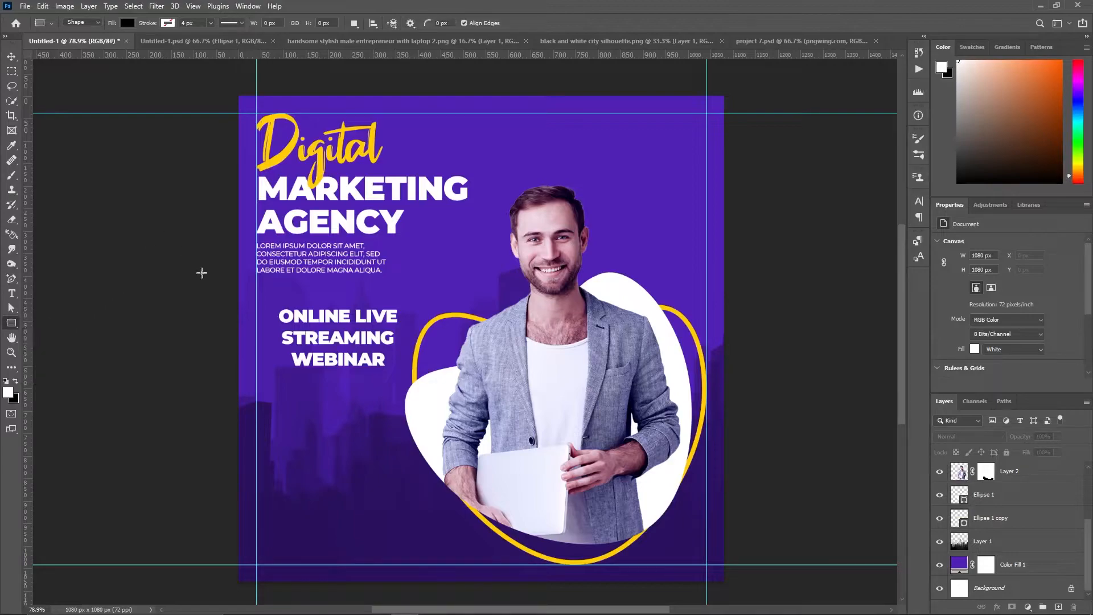
drag(265, 524, 379, 544)
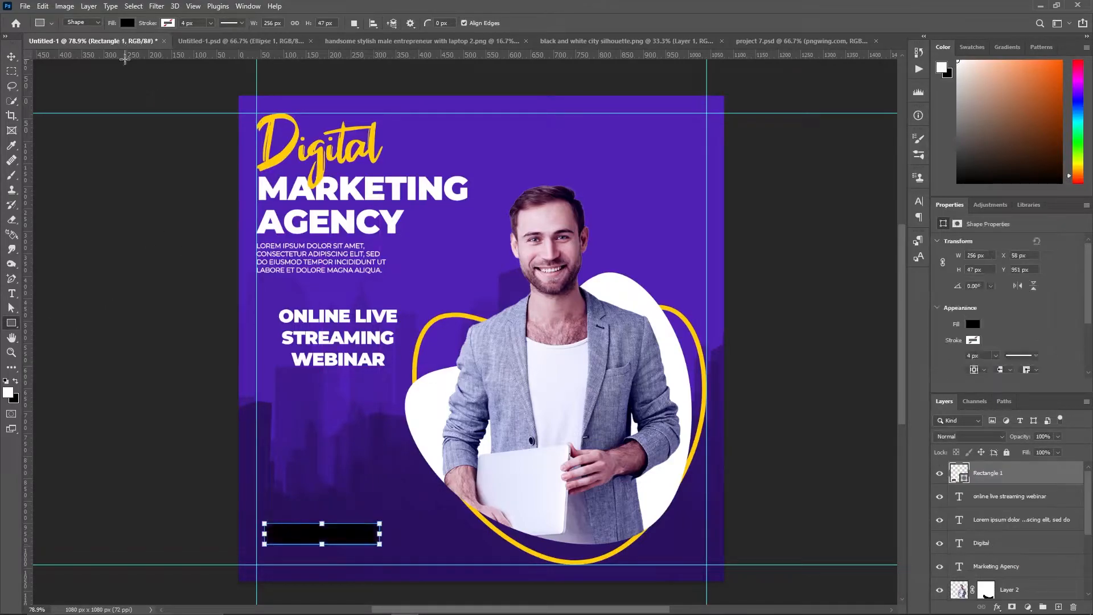
click(971, 324)
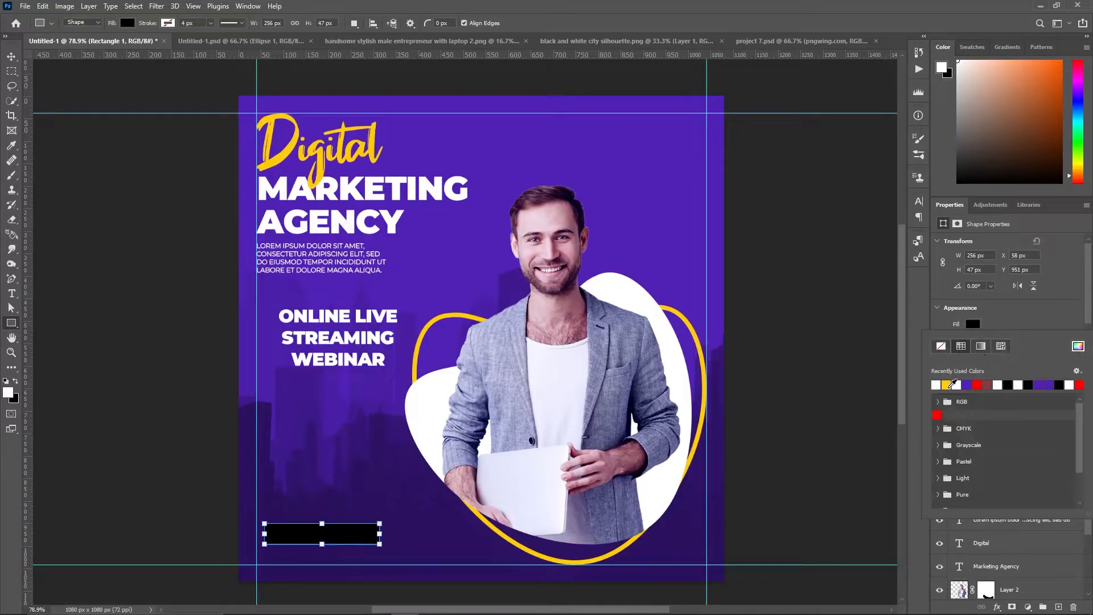
click(948, 385)
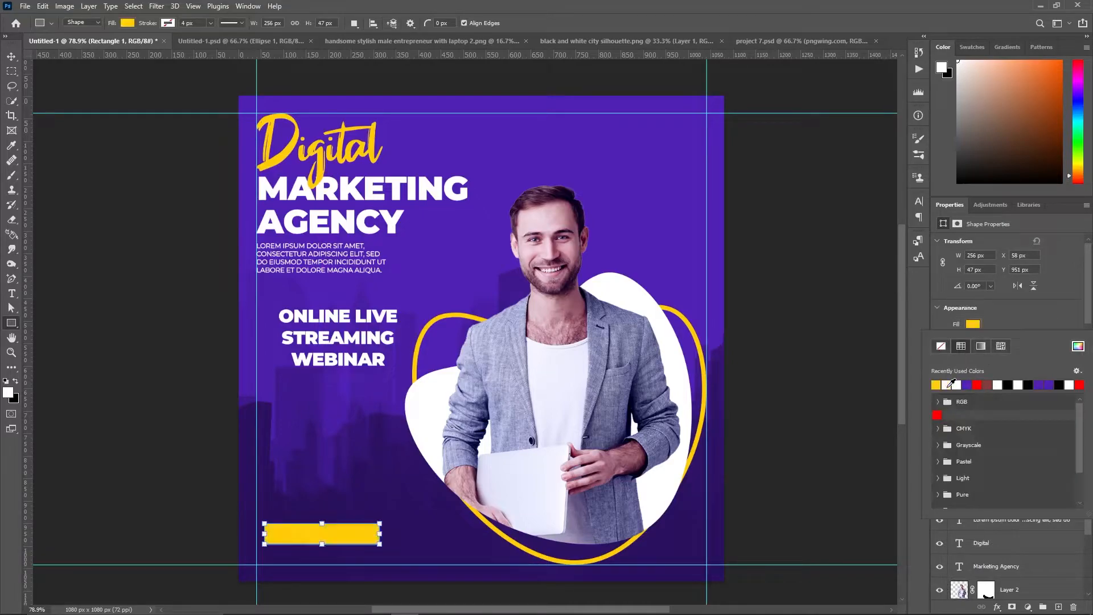
Round the yellow rectangle's corners to 23.5 px and move it up against the left margin guide.
click(1047, 291)
scroll(951, 312, down, 3)
drag(960, 310, 994, 309)
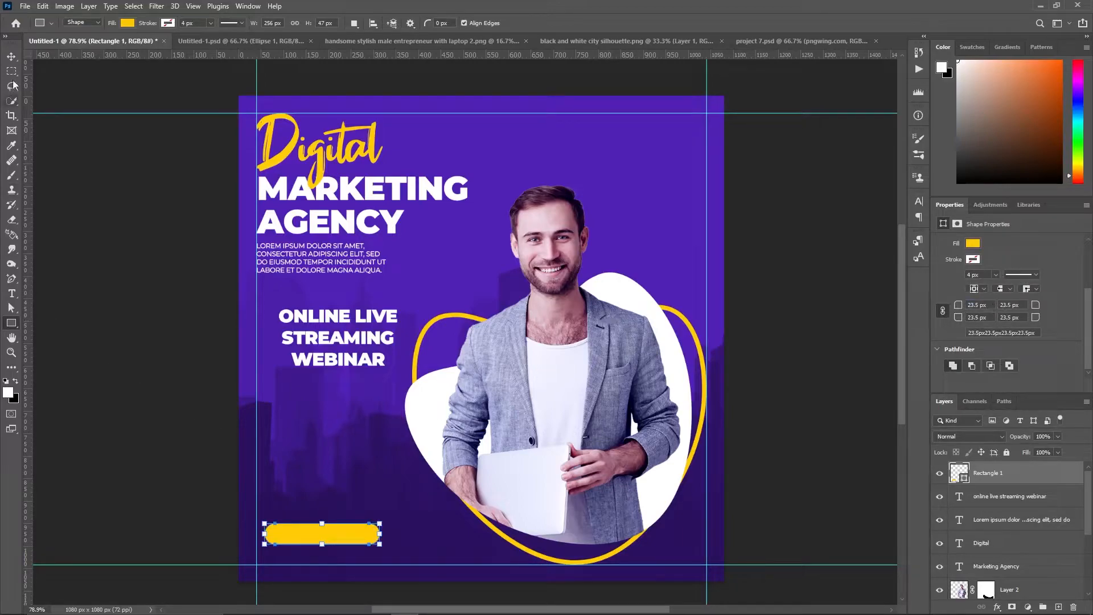
click(11, 56)
drag(296, 534, 288, 516)
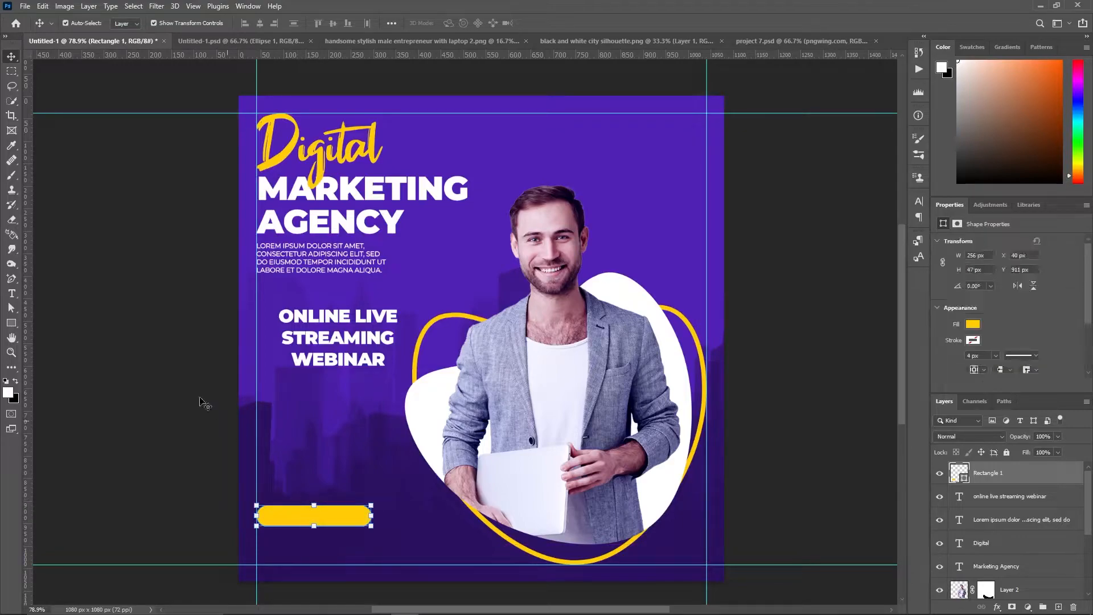
Add the text "get started" between the webinar text and the yellow pill shape.
click(11, 293)
click(312, 427)
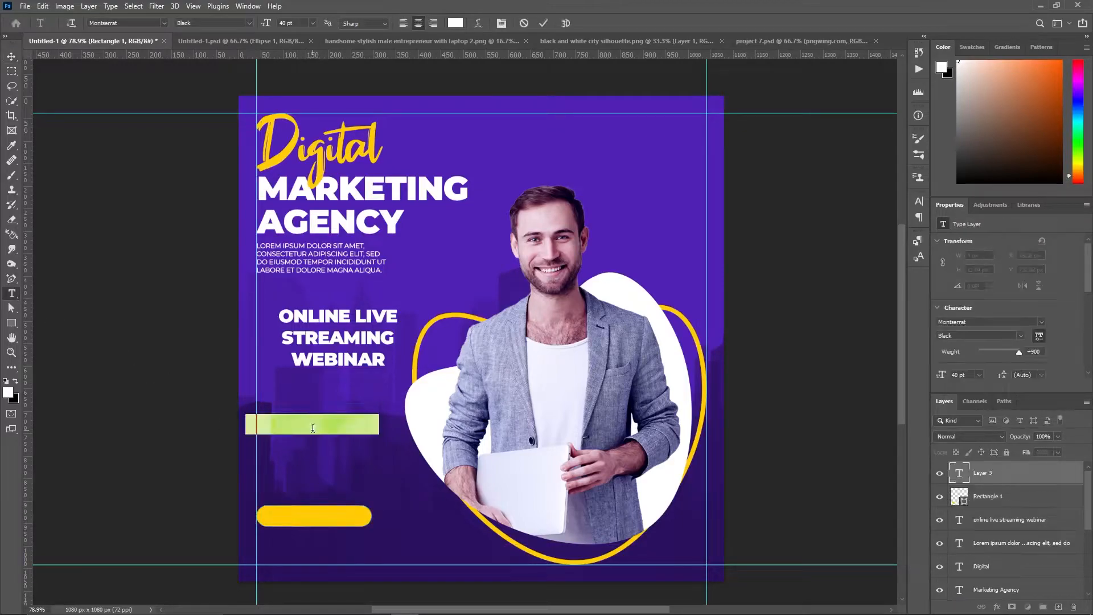
text(GET ST)
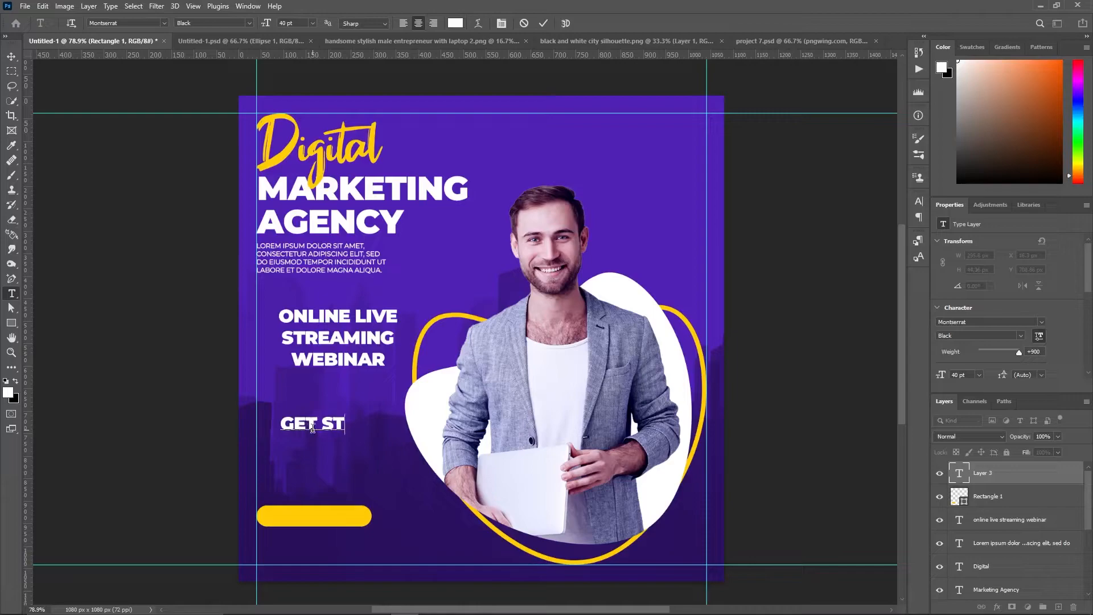
text(ART ED)
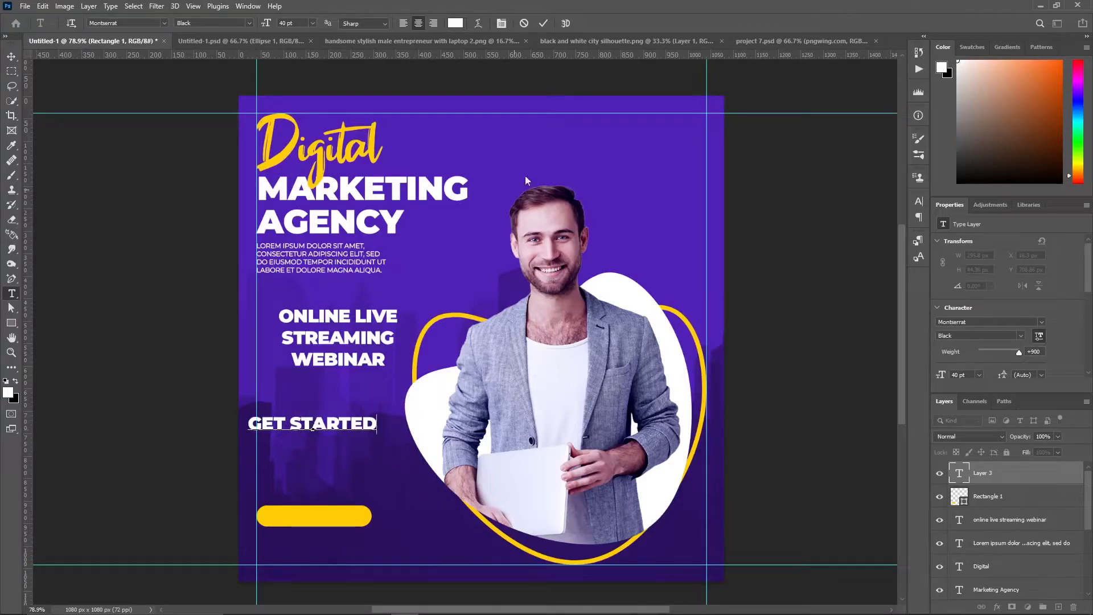
key(ctrl+Return)
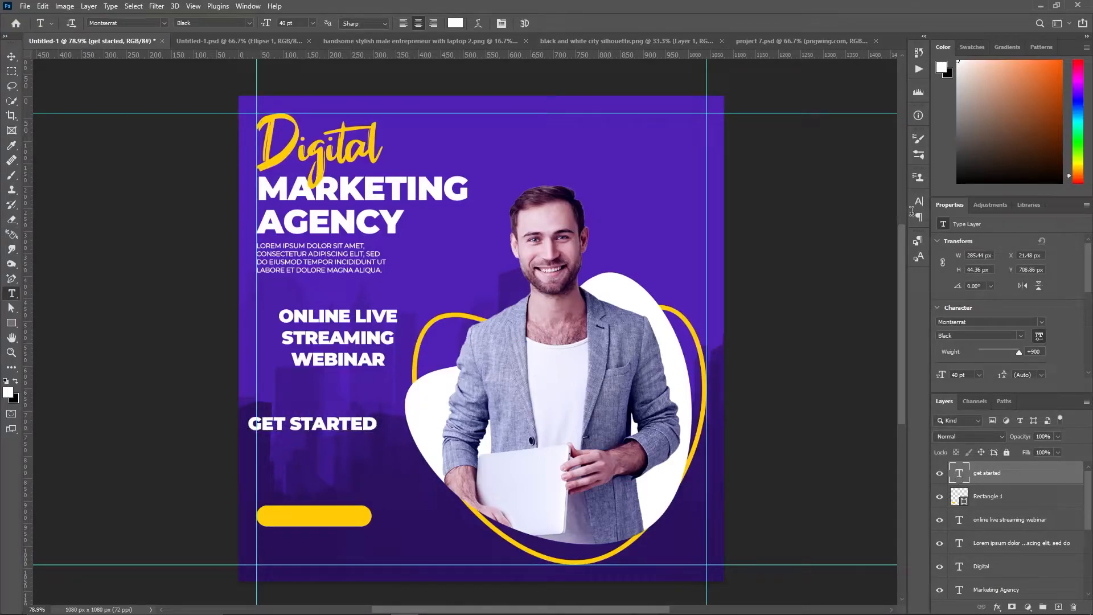
key(Return)
Set the "get started" text to Montserrat Medium at 20 pt in the background's purple.
click(916, 202)
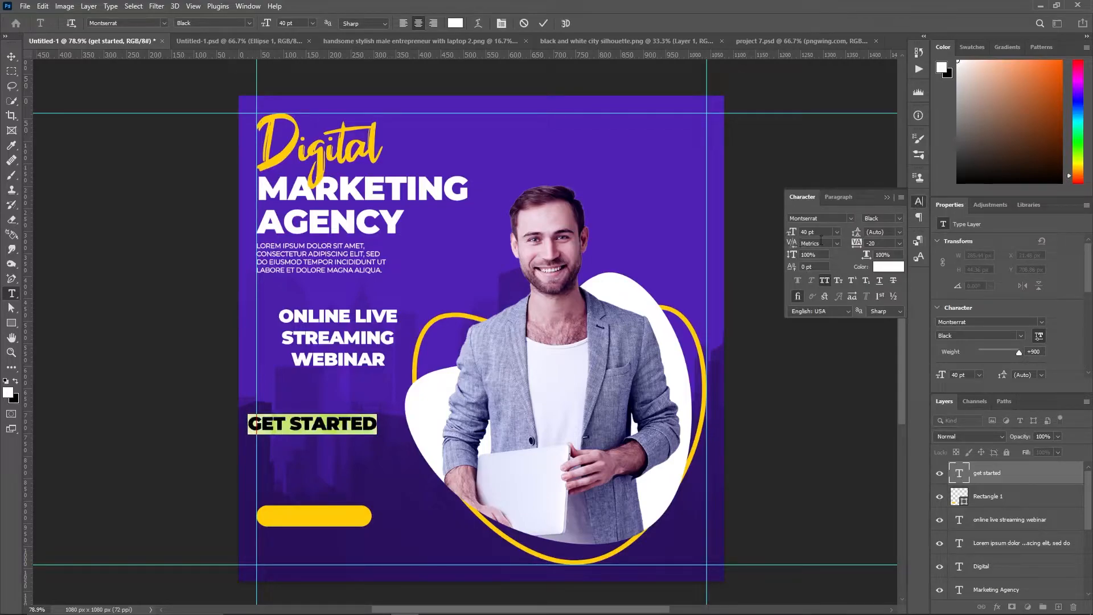
text(20)
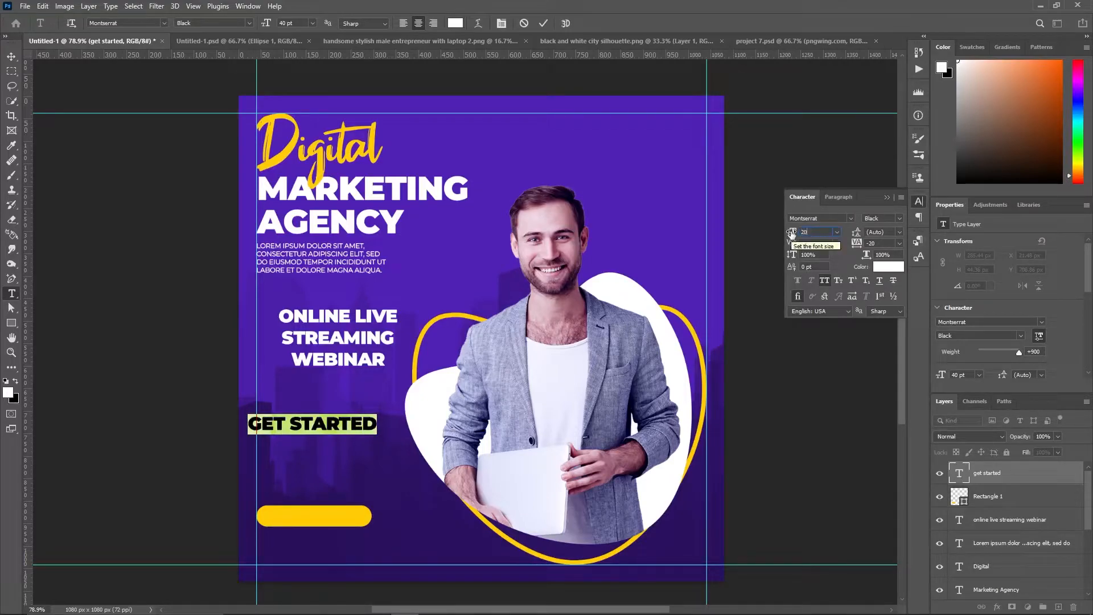
key(Return)
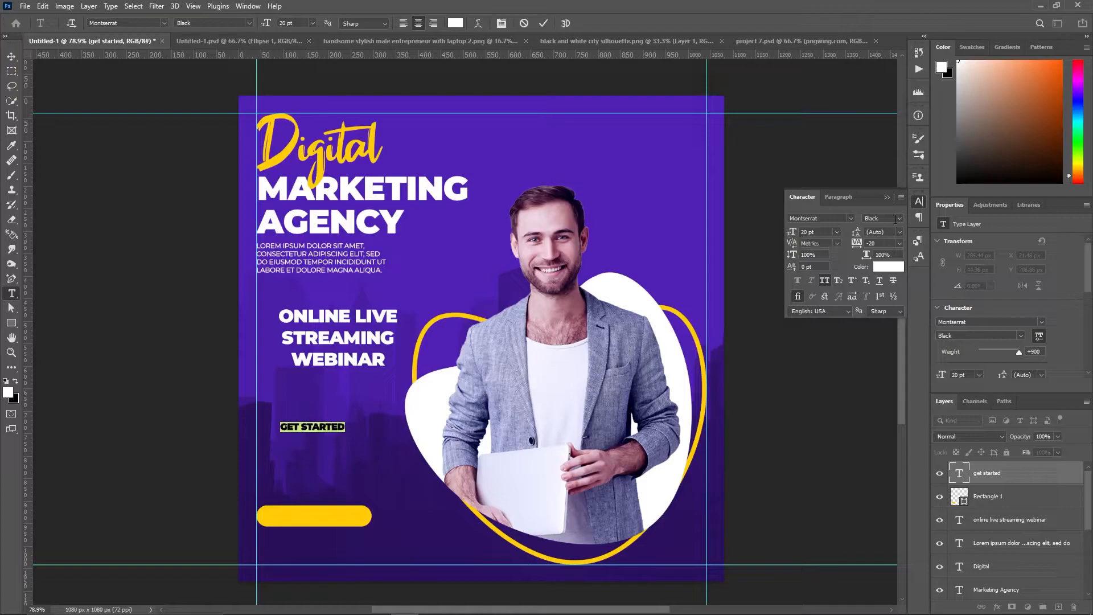
click(888, 218)
click(899, 265)
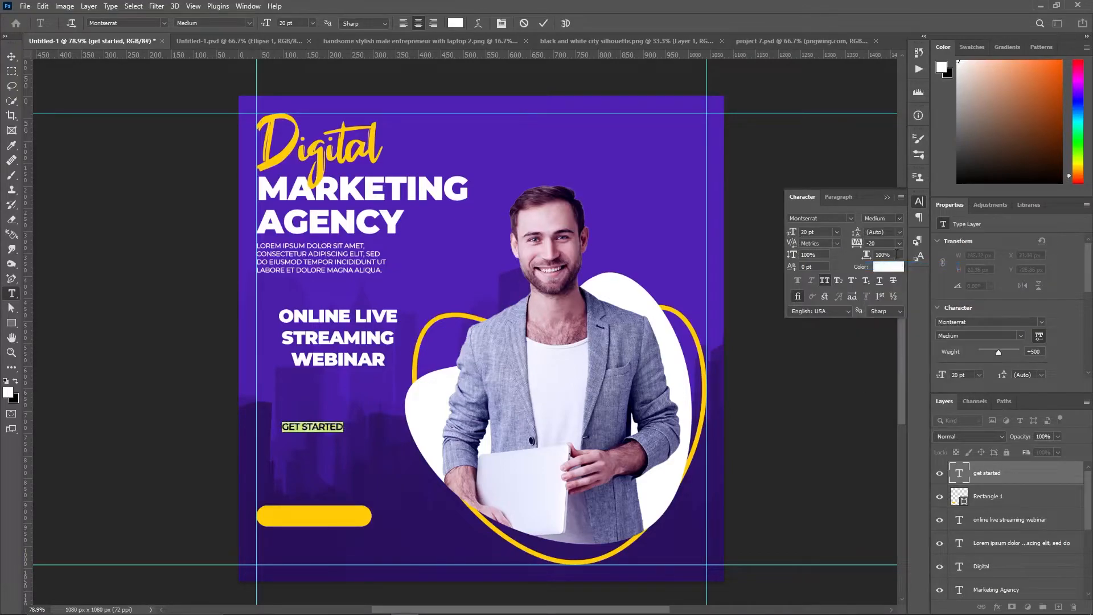
click(886, 267)
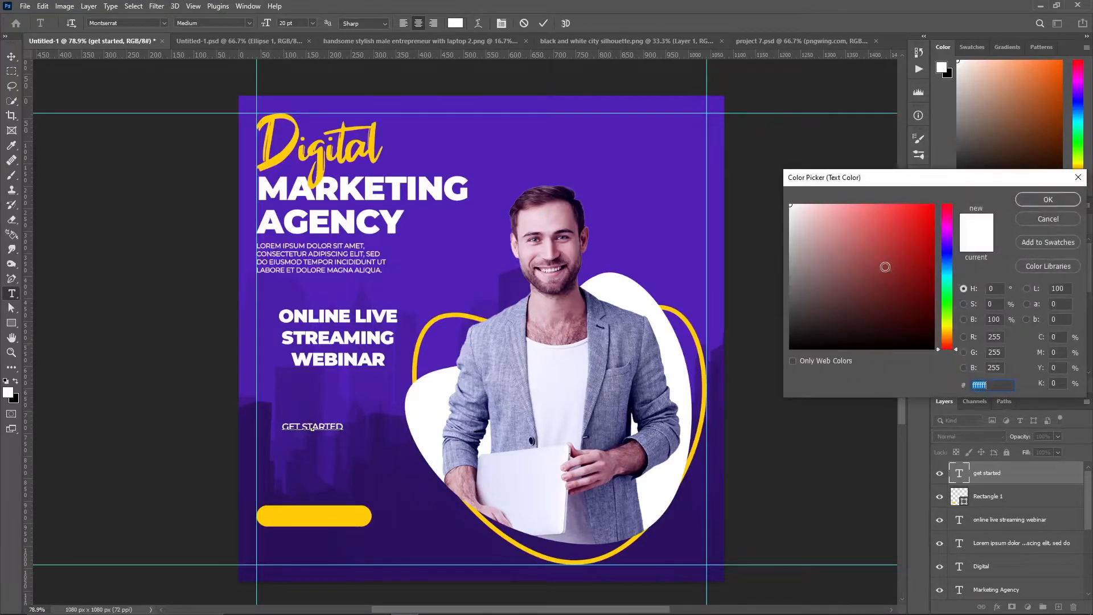
click(656, 101)
click(1020, 201)
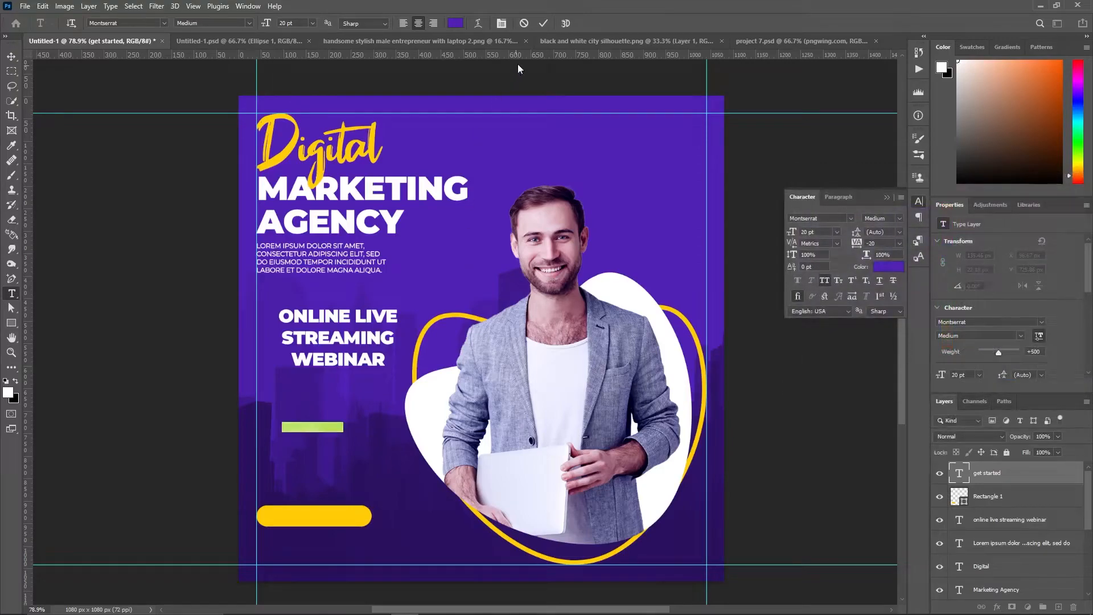
click(544, 24)
Move the "get started" text onto the yellow pill shape, toward its left end.
click(11, 56)
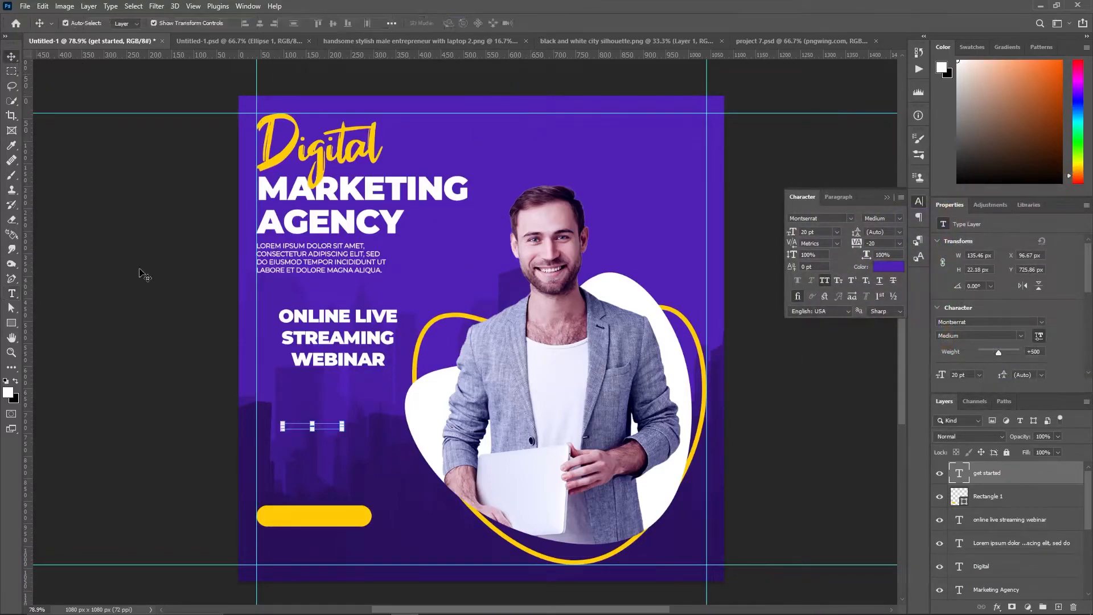
drag(295, 429, 291, 518)
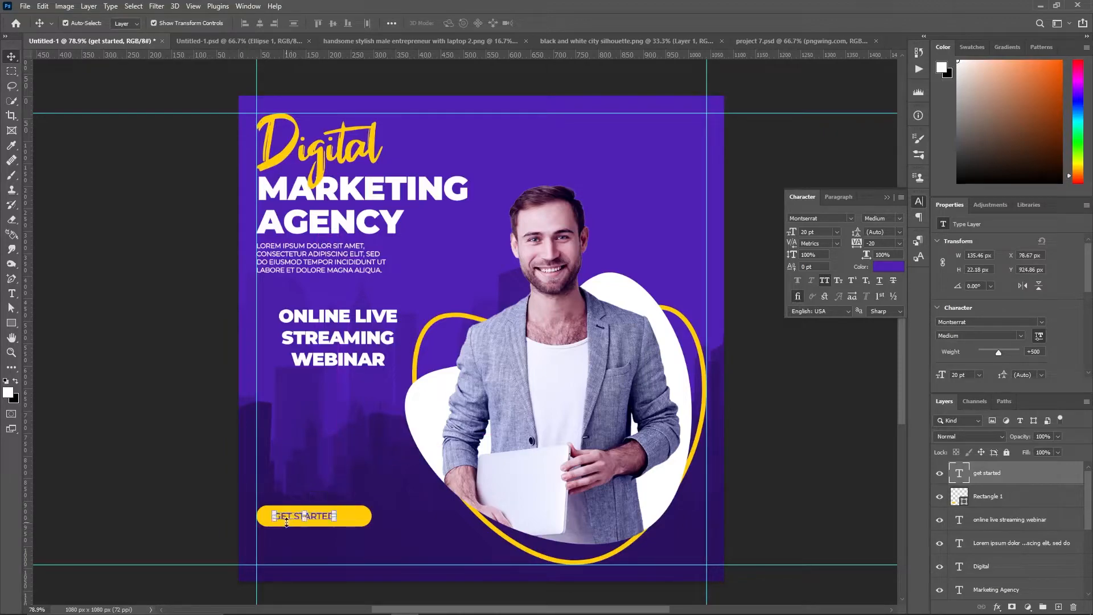
click(761, 152)
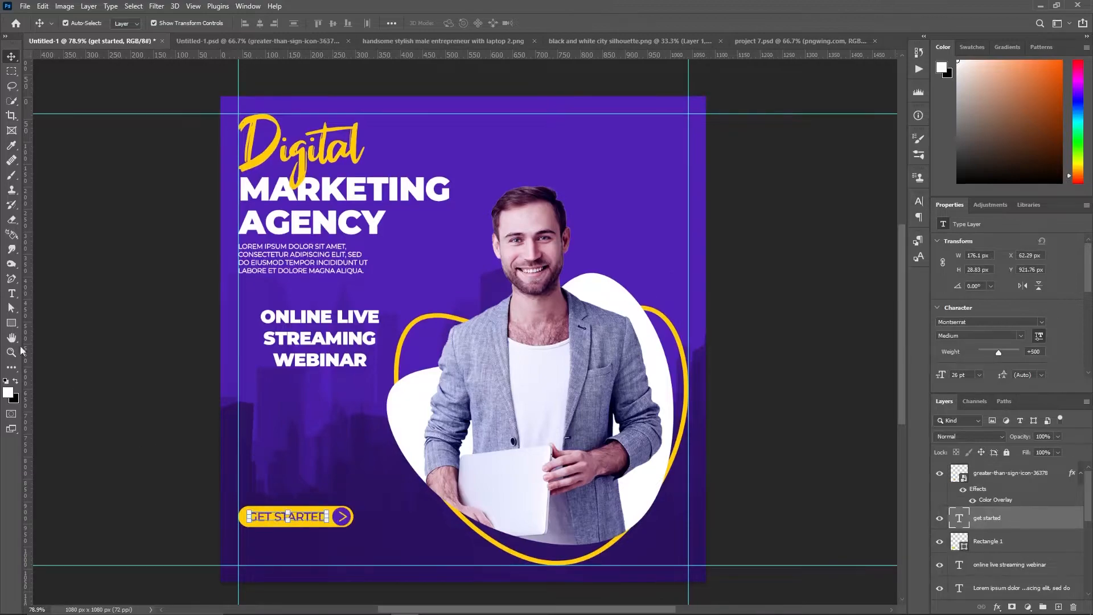
Add a text line with the contact phone number just below the "Get Started" button.
click(11, 293)
click(255, 543)
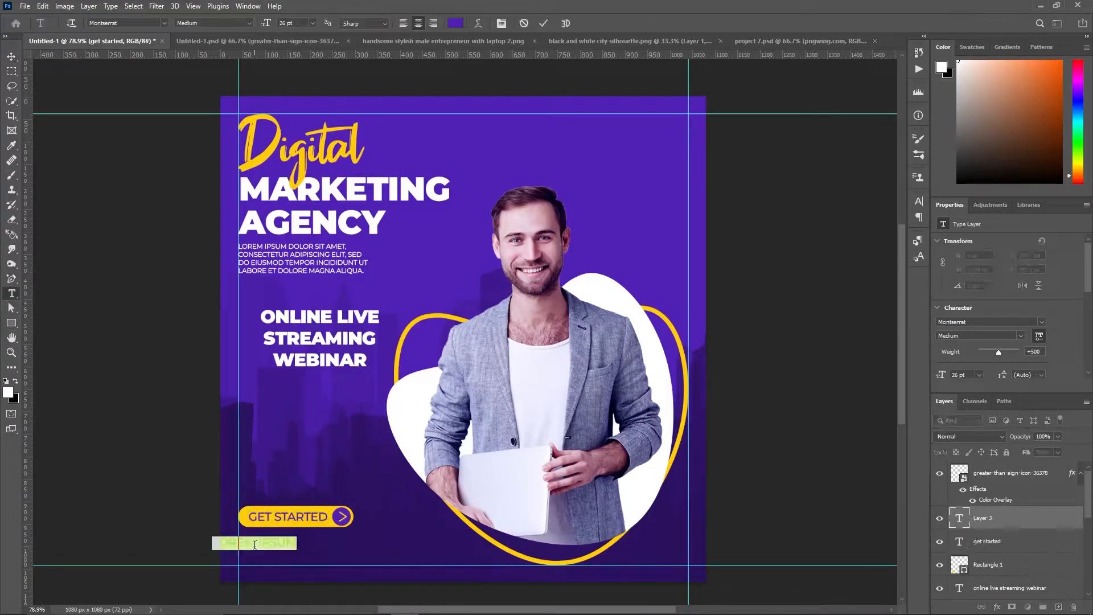
key(BackSpace)
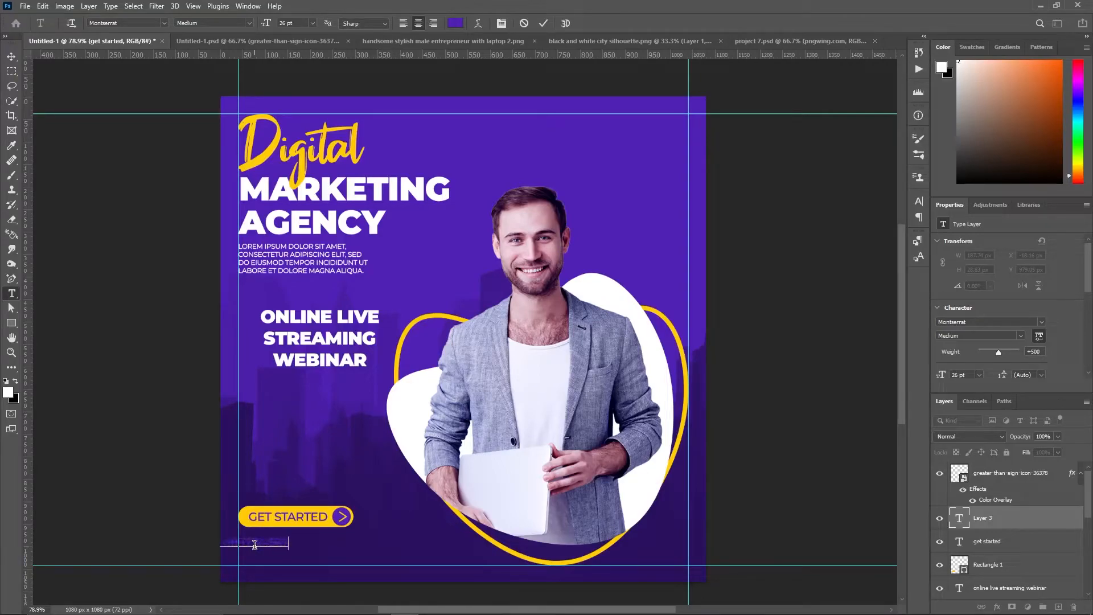
Set the phone number text to Montserrat Bold at 30 pt in white.
drag(296, 544, 208, 543)
click(917, 202)
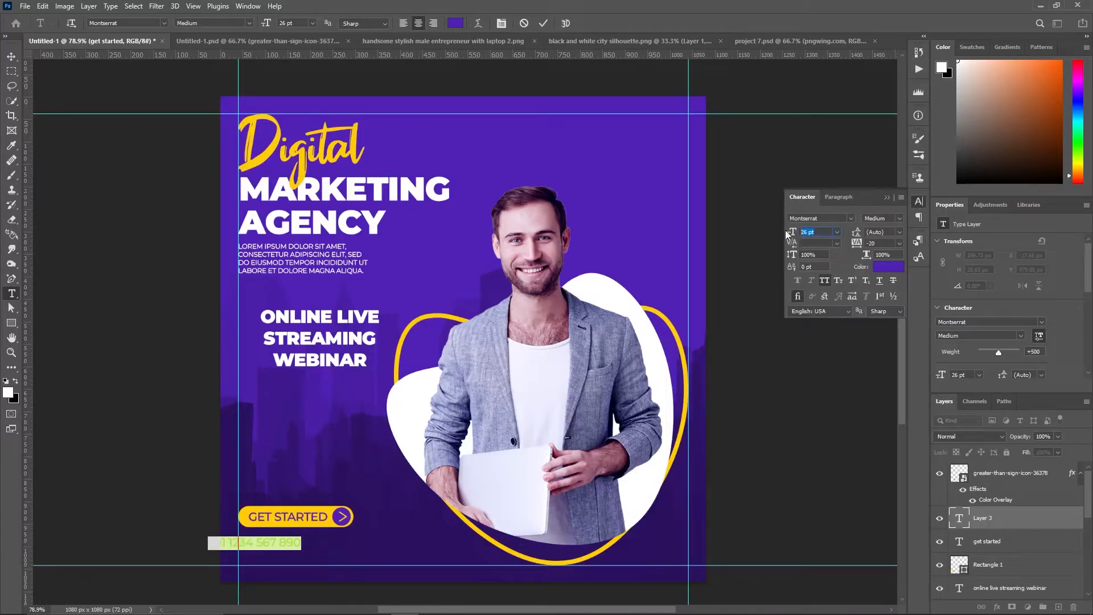
key(Return)
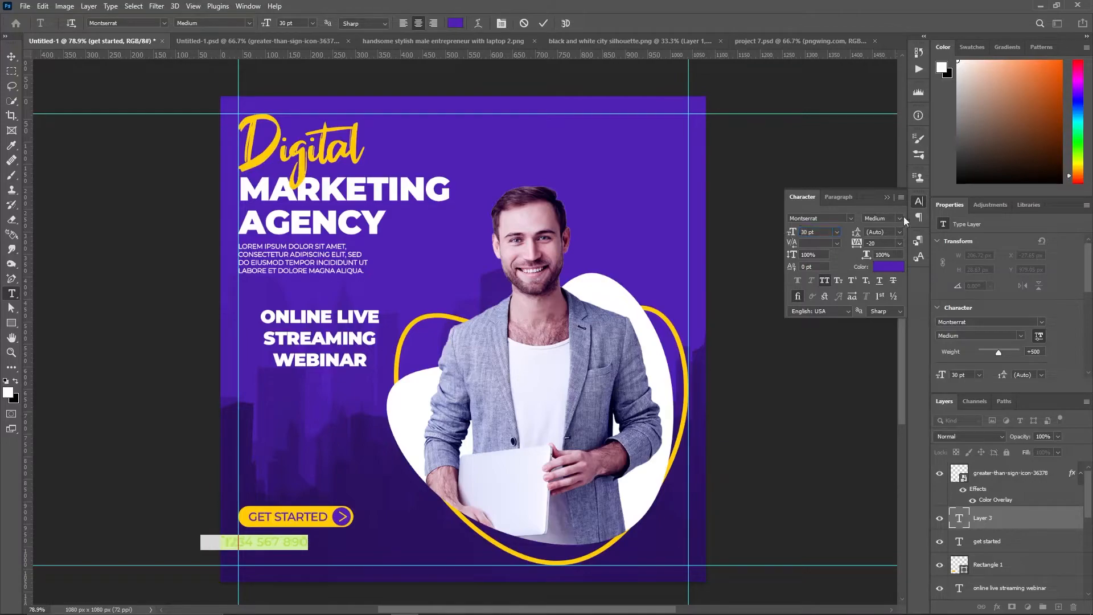
click(899, 218)
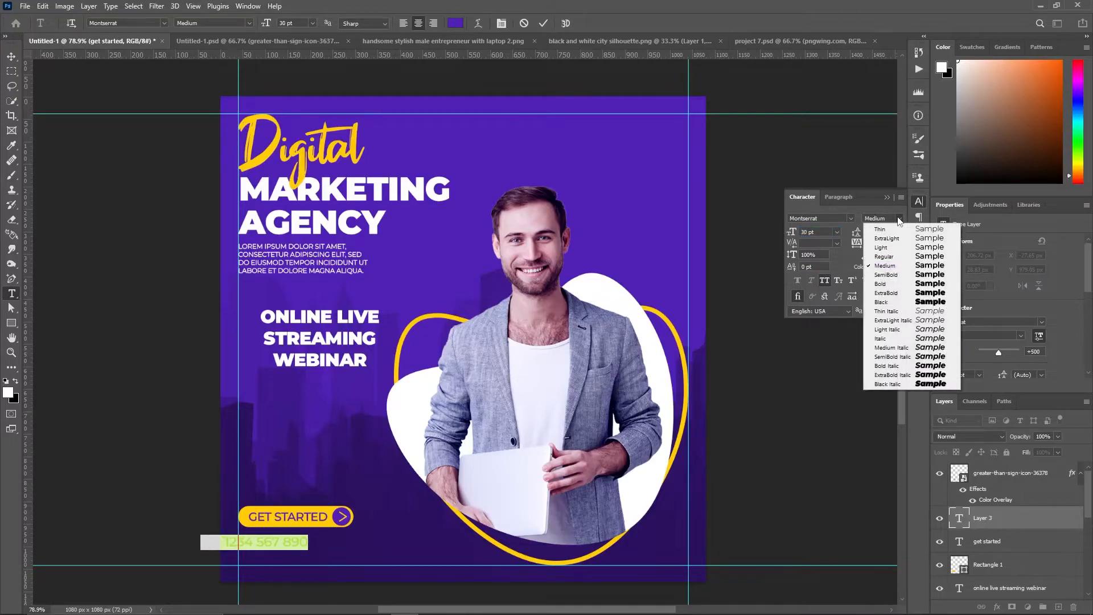
click(882, 284)
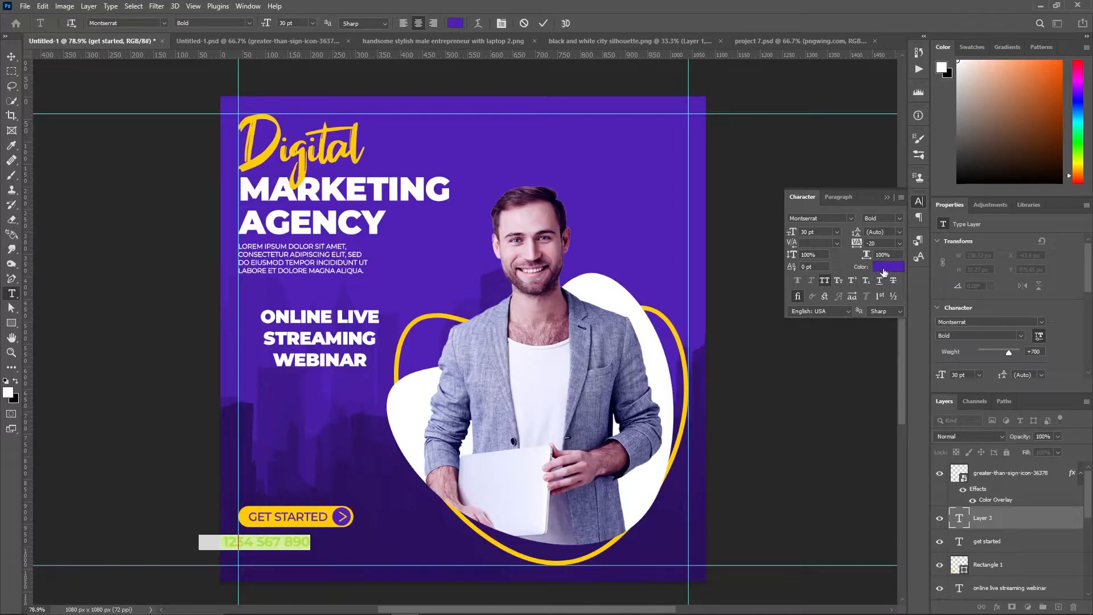
click(884, 272)
click(793, 205)
click(1049, 200)
click(544, 24)
click(918, 201)
Align the phone number with the left margin guide, directly beneath the "Get Started" button.
click(11, 57)
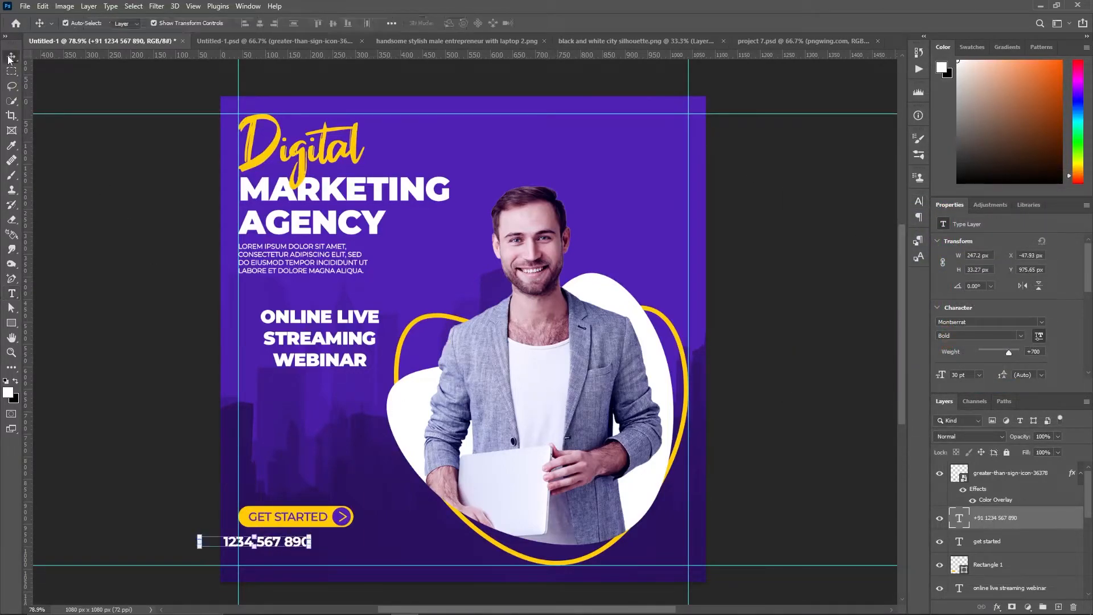
drag(279, 544, 317, 544)
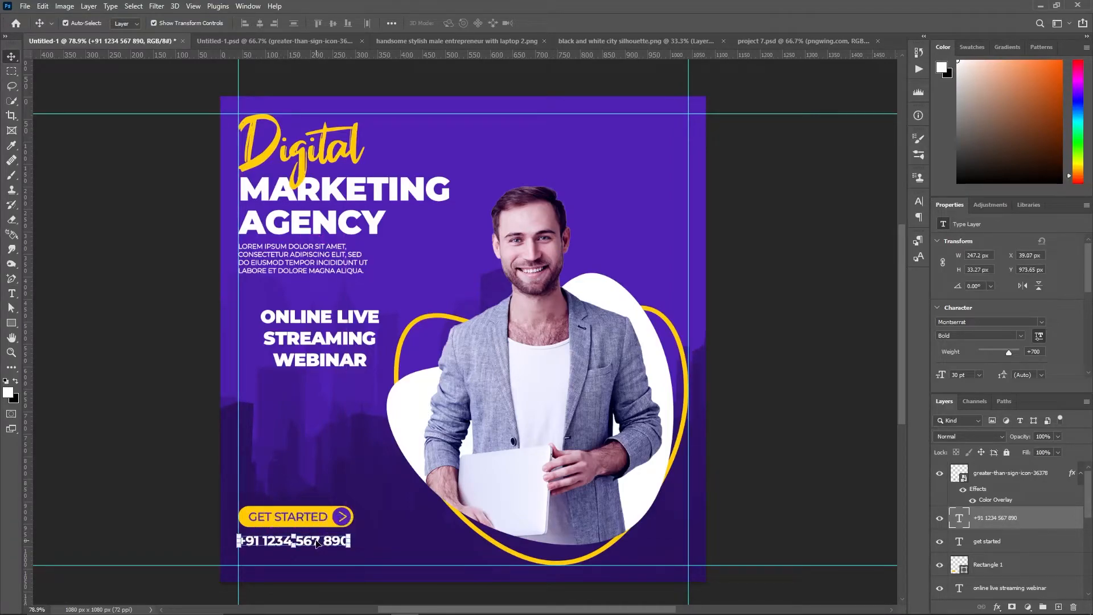
click(147, 450)
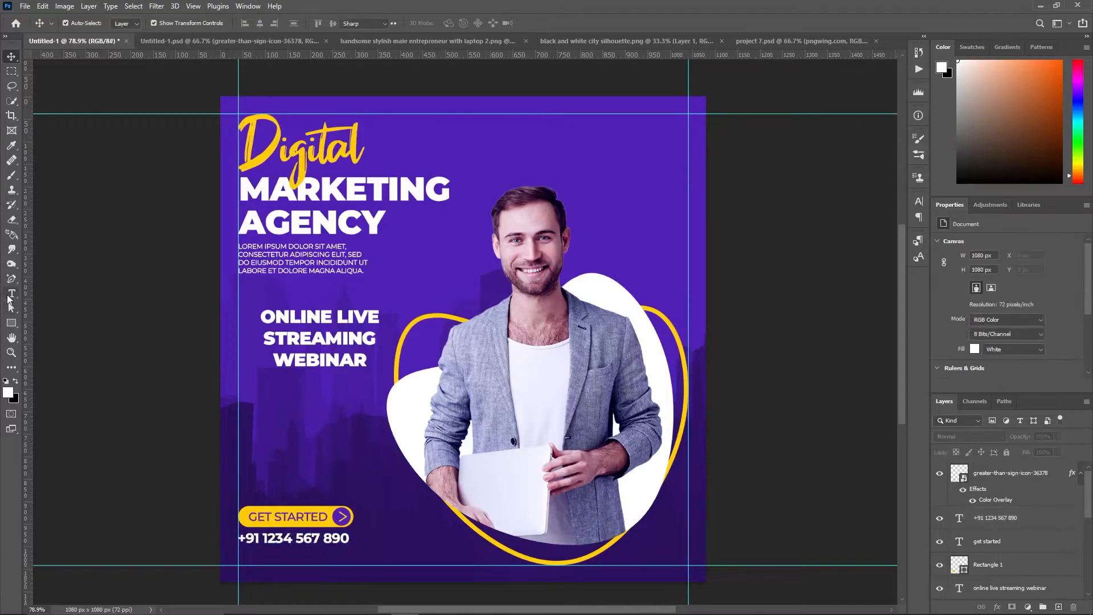
click(11, 294)
click(251, 556)
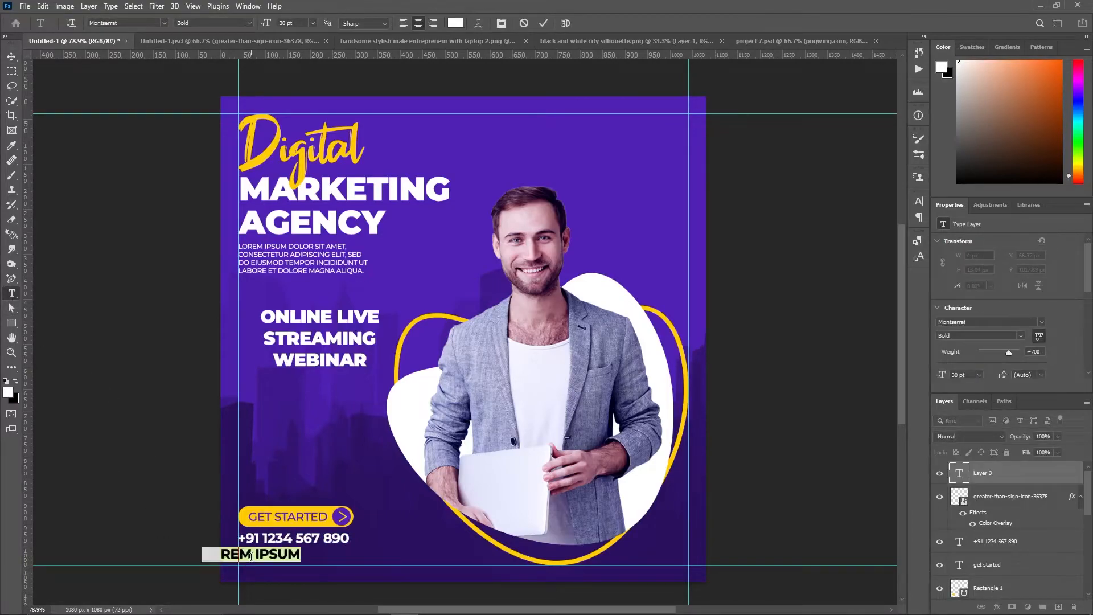
text(www.w)
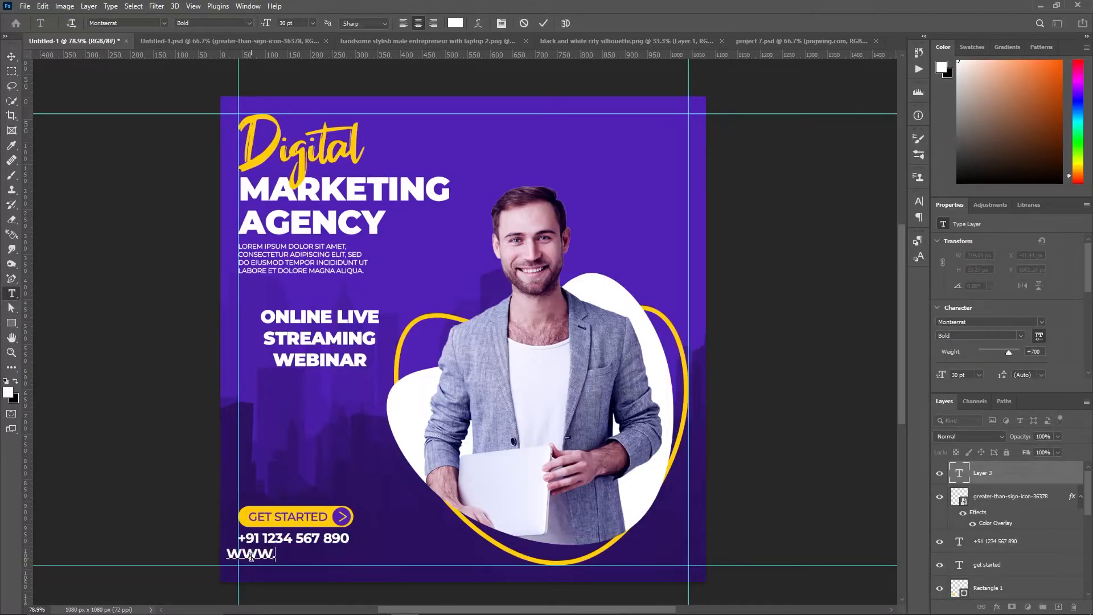
text(ebsite)
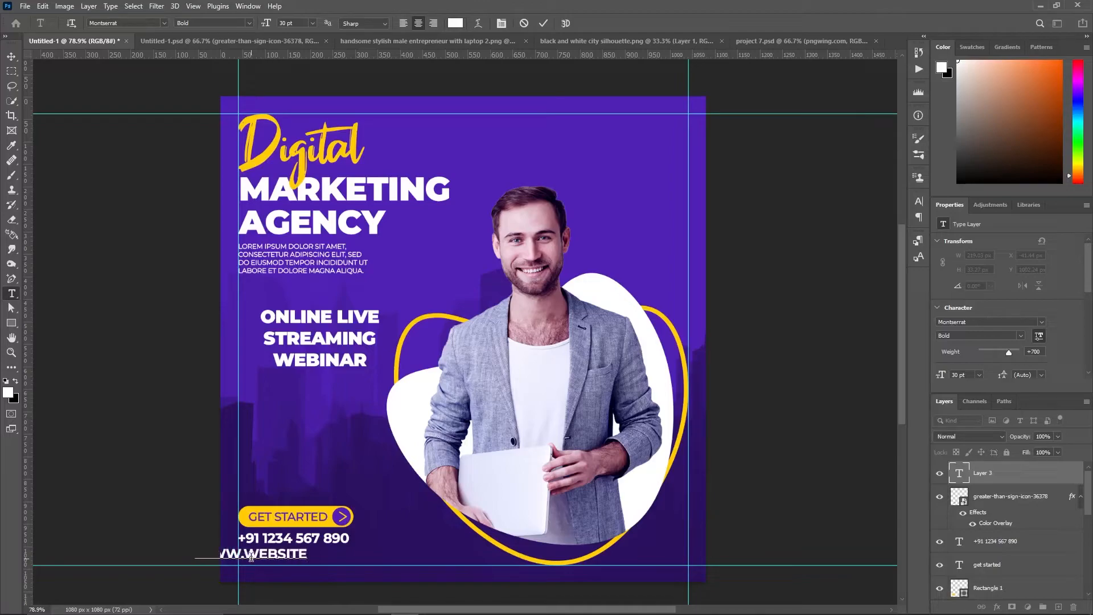
text(.com)
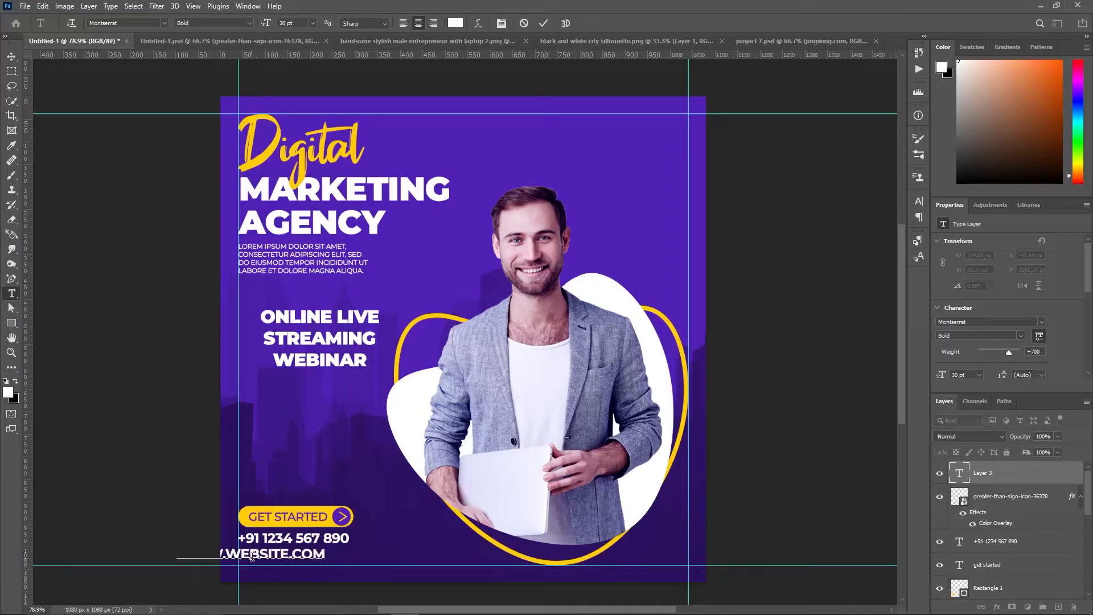
click(544, 23)
Set the website text to Montserrat Medium at 20 pt without all caps, and align it under the phone number at the margin guide.
double_click(959, 472)
click(918, 201)
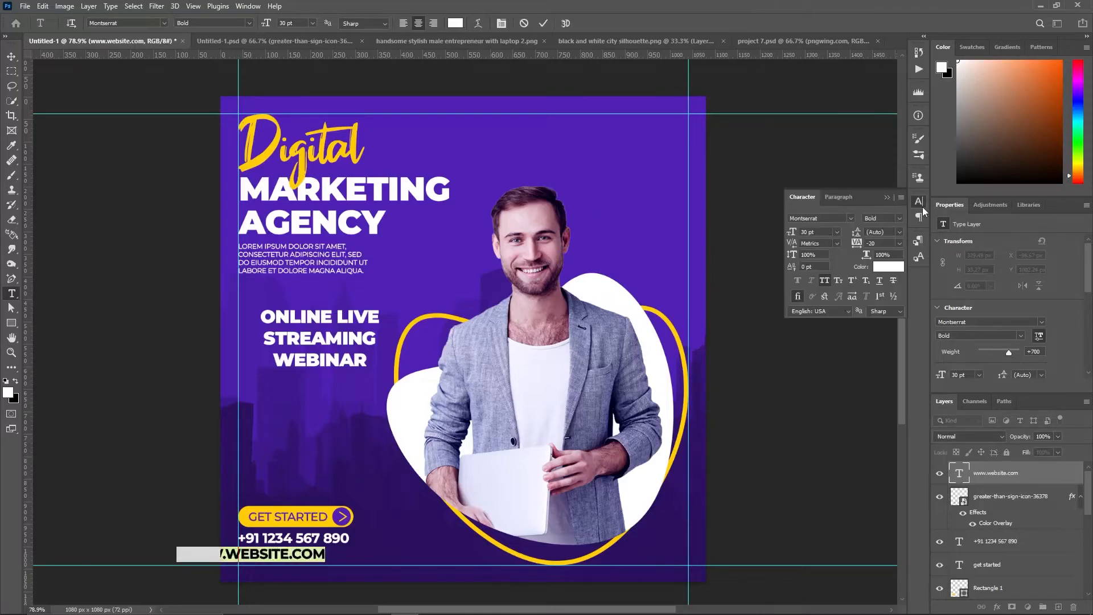
click(825, 279)
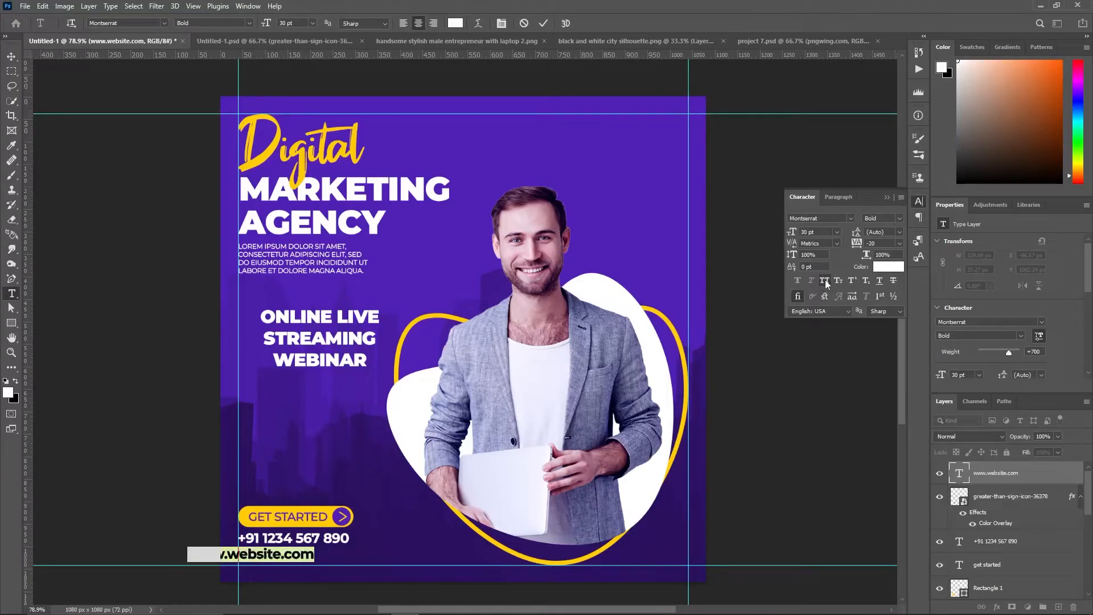
click(899, 217)
click(898, 268)
click(793, 232)
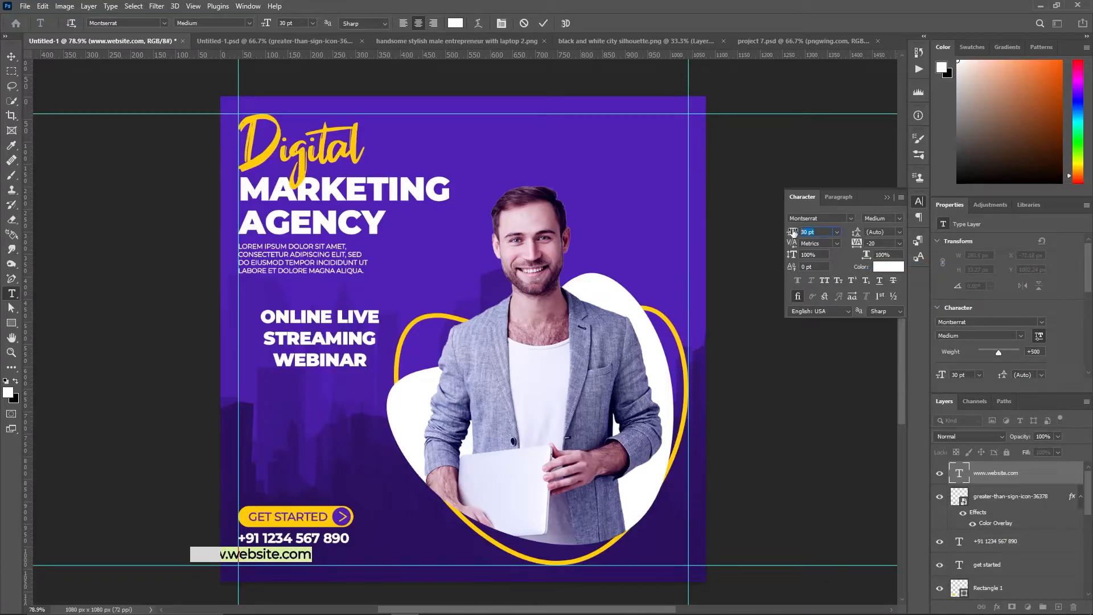
key(Return)
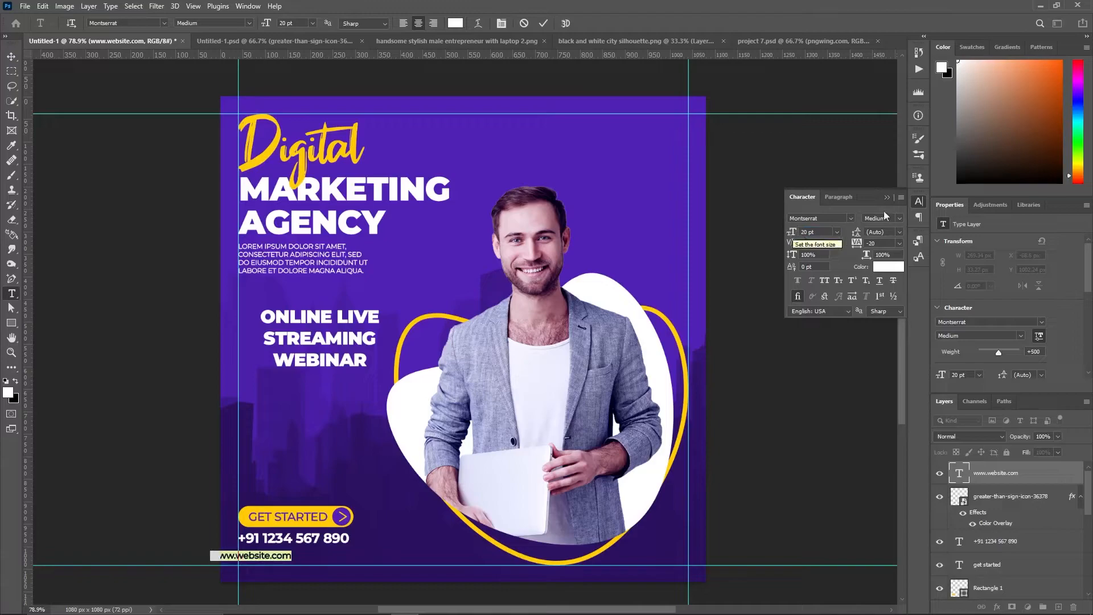
click(830, 193)
click(543, 23)
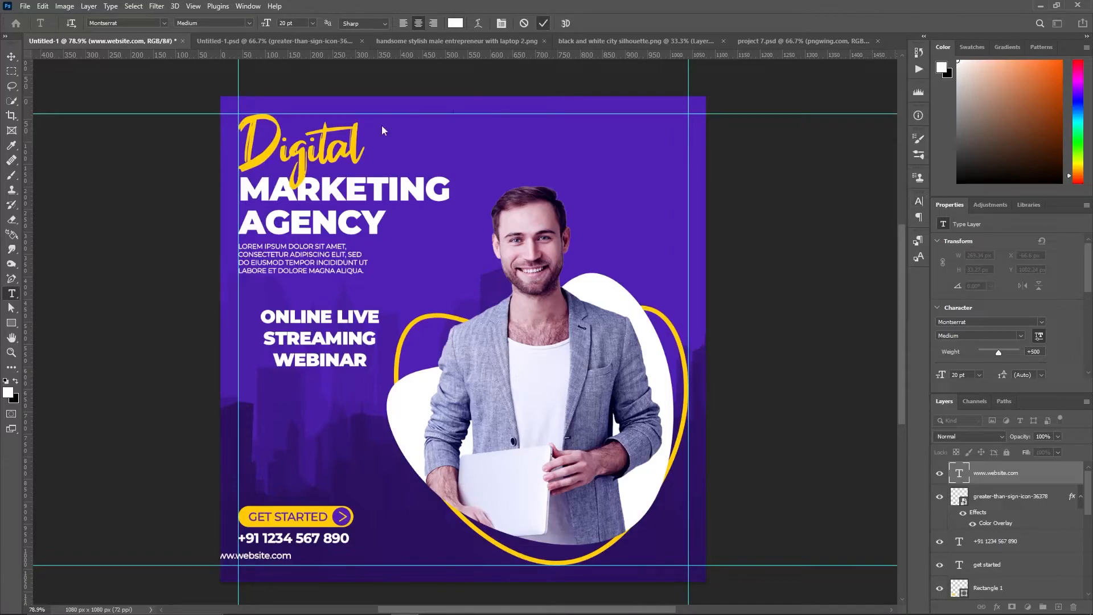
click(14, 58)
drag(262, 556, 286, 561)
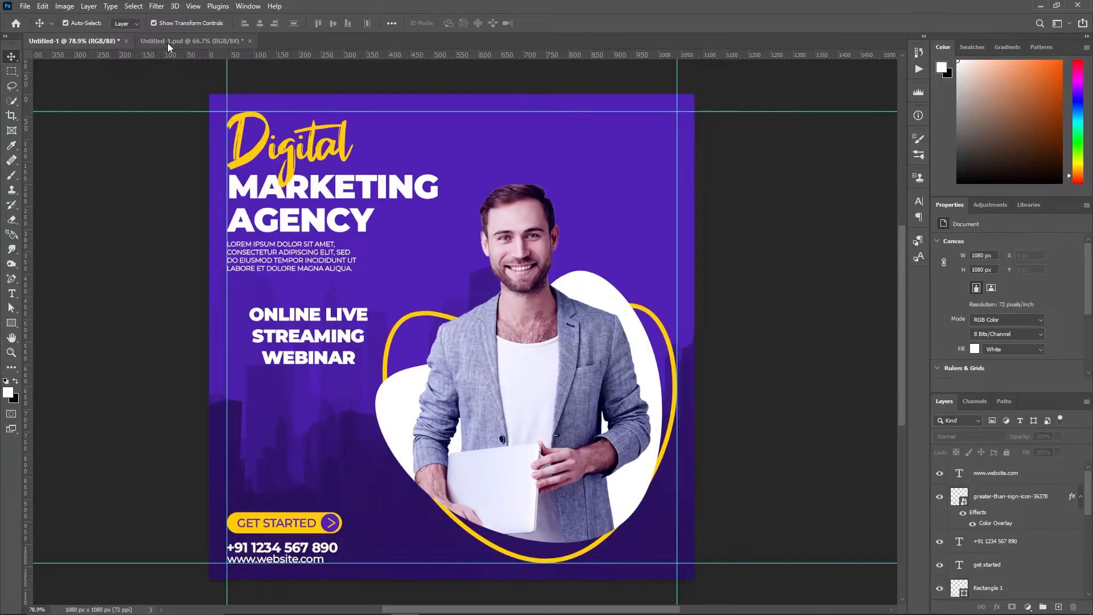
Bring the white curved arrow from Untitled-1.psd into the post and place it beneath the webinar text.
click(168, 43)
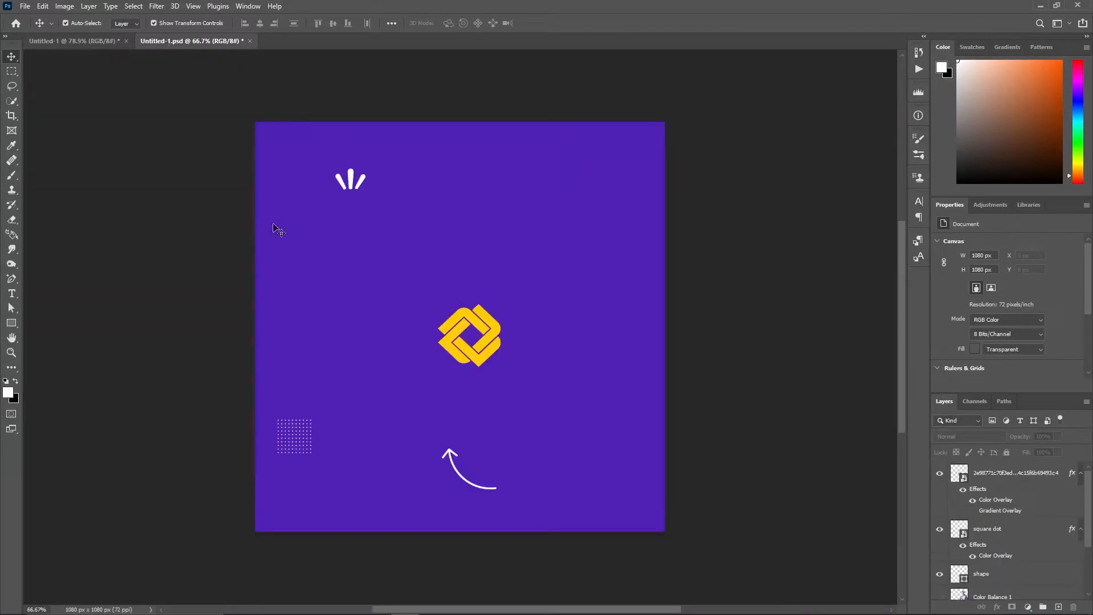
click(457, 458)
drag(457, 458, 335, 399)
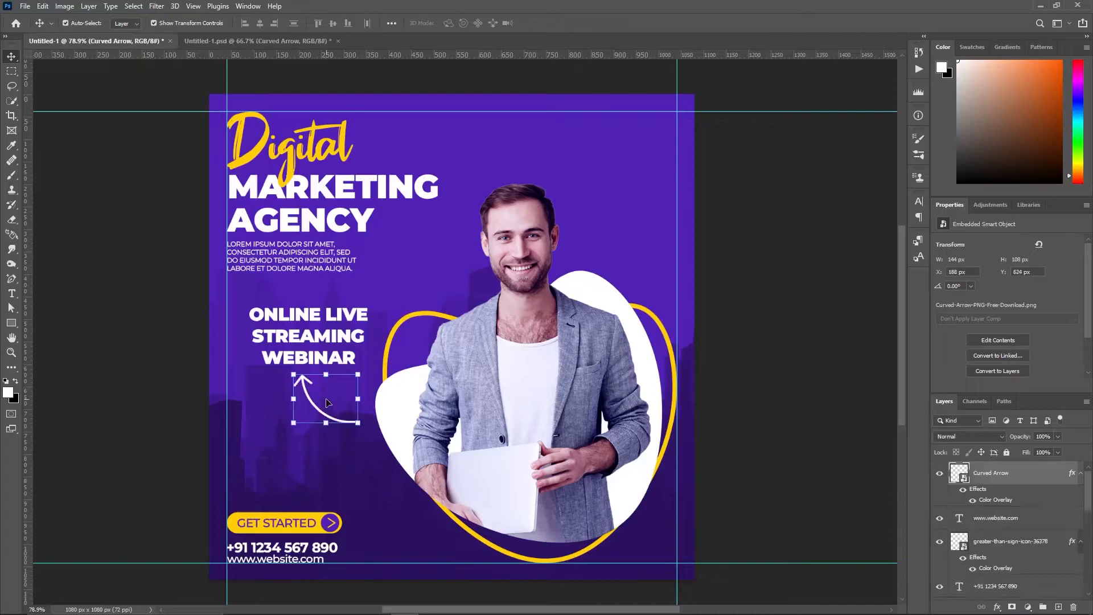
Bring the square dot pattern from Untitled-1.psd into the post and place it just above the "Get Started" button.
click(218, 42)
click(291, 436)
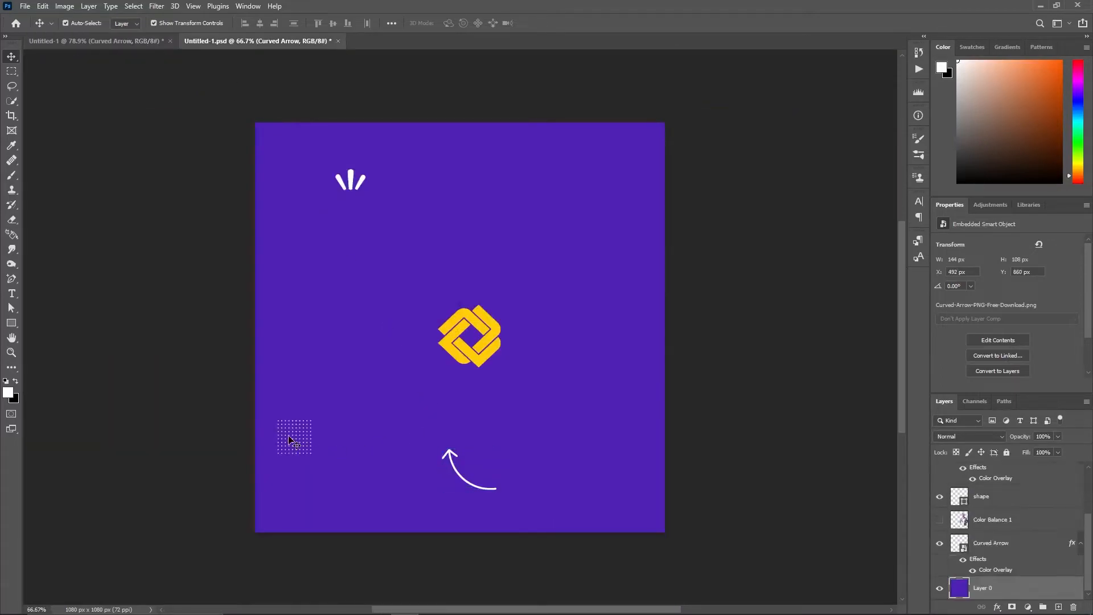
drag(290, 436, 122, 43)
drag(285, 462, 267, 482)
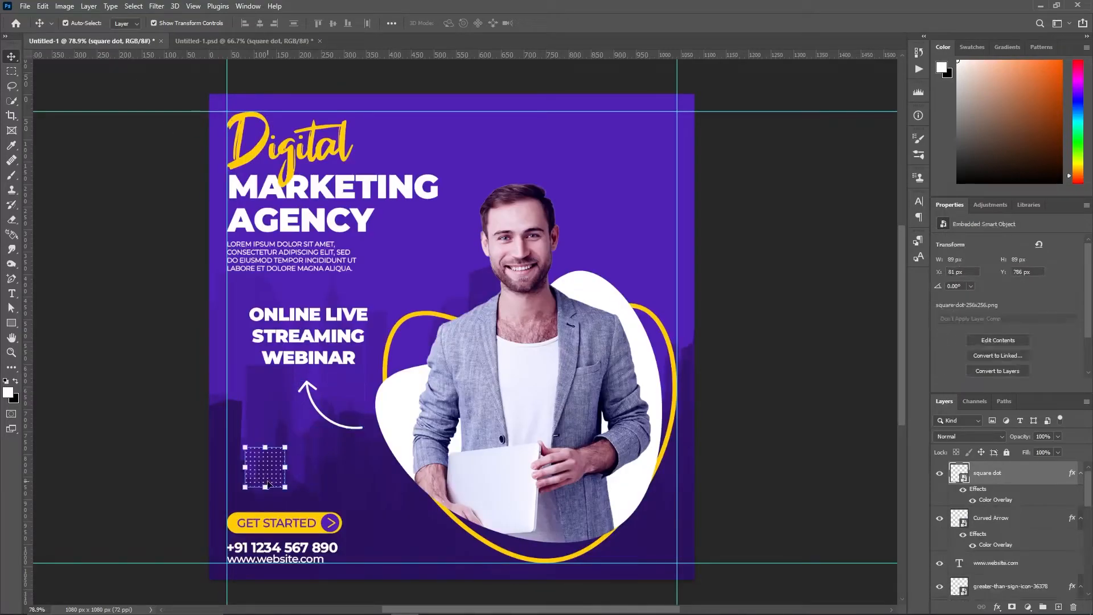
key(shift+Down)
key(shift+Left)
key(shift+Down)
key(Down)
key(Down)
key(Down)
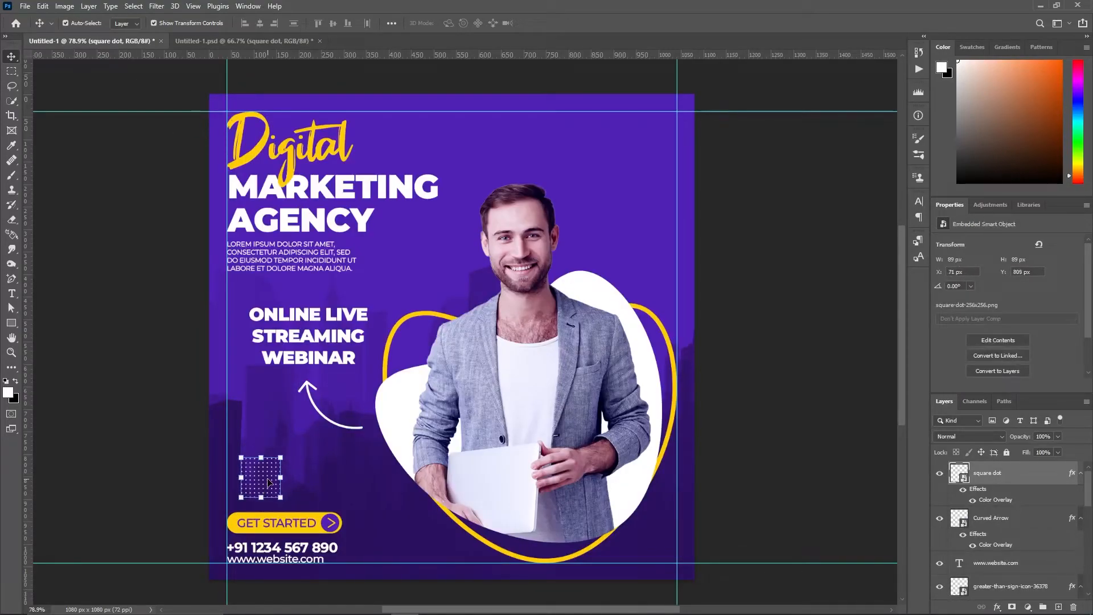
Duplicate the dot pattern and place the copy in the post's upper-right area, beside the man's head.
key(ctrl+j)
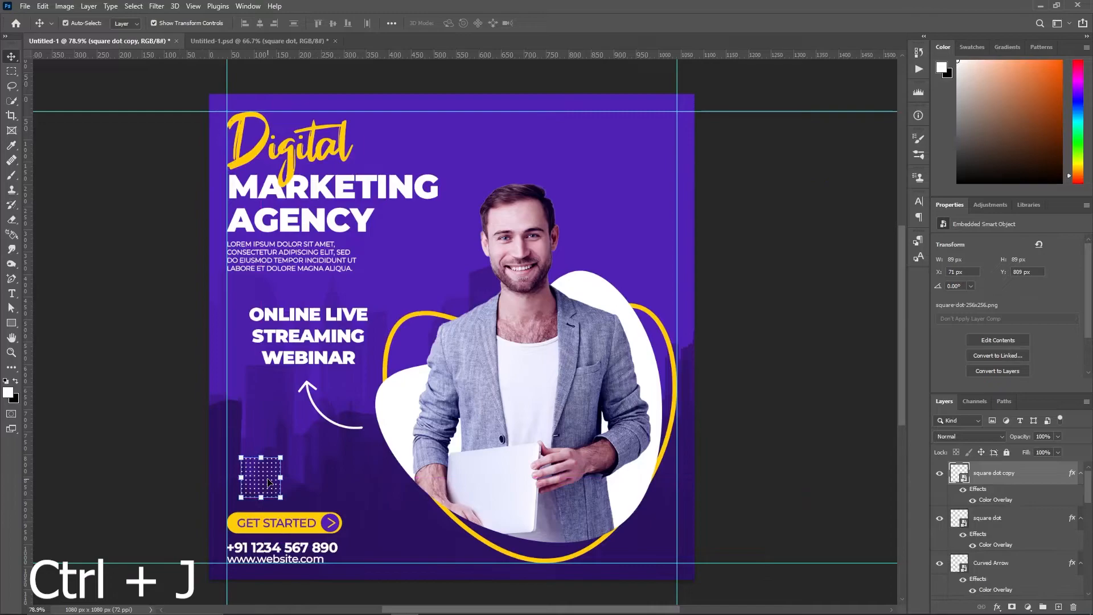
drag(270, 482, 615, 178)
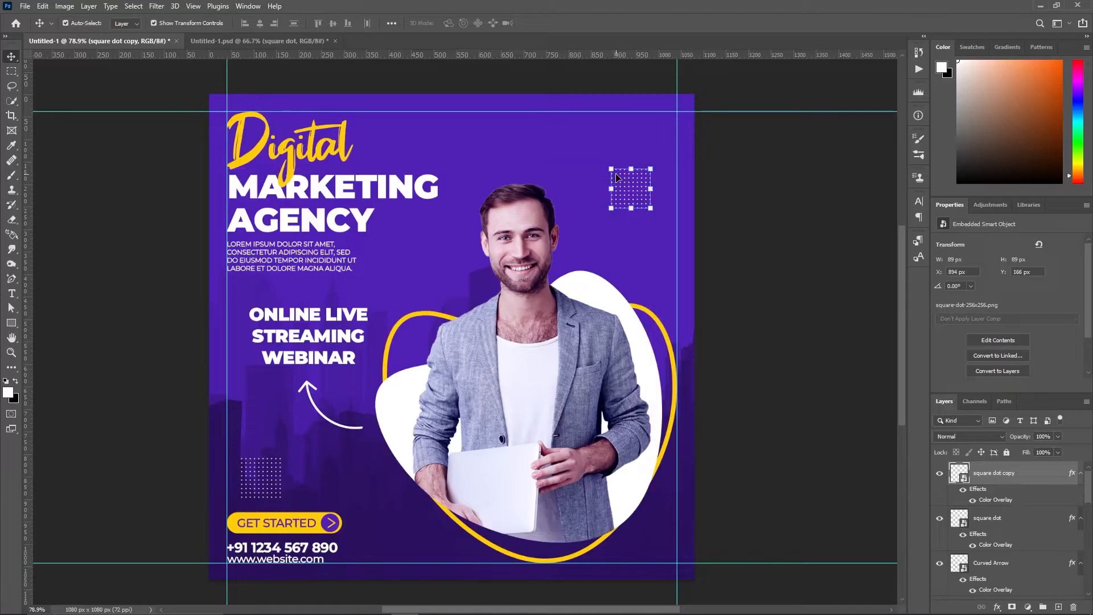
click(783, 250)
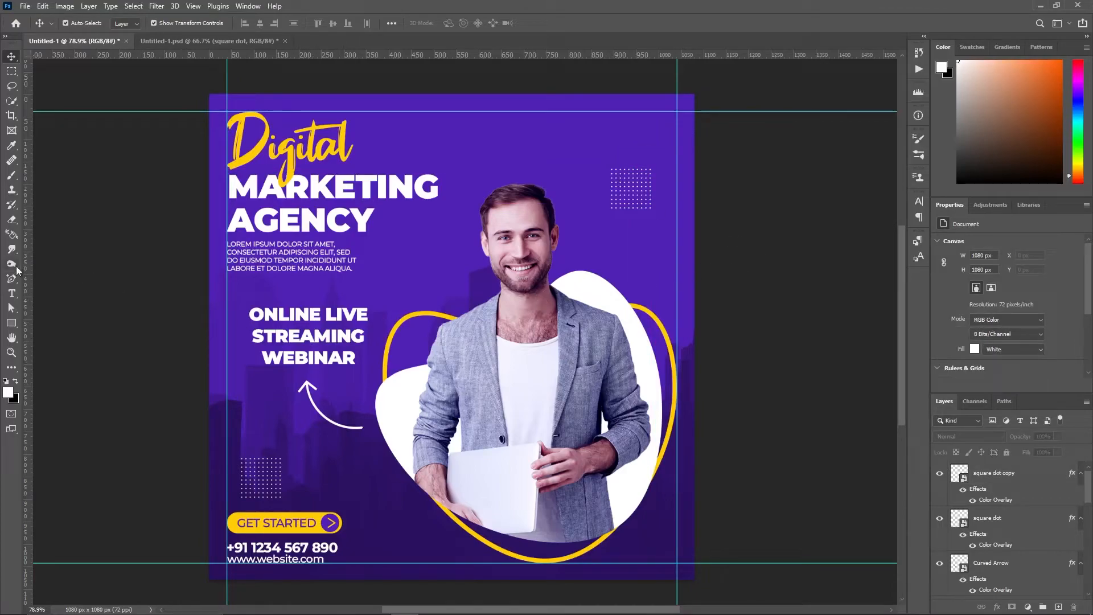
Draw a circle about 29 px wide with no fill and a 5 px white stroke beside the lorem ipsum paragraph.
right_click(11, 322)
click(51, 333)
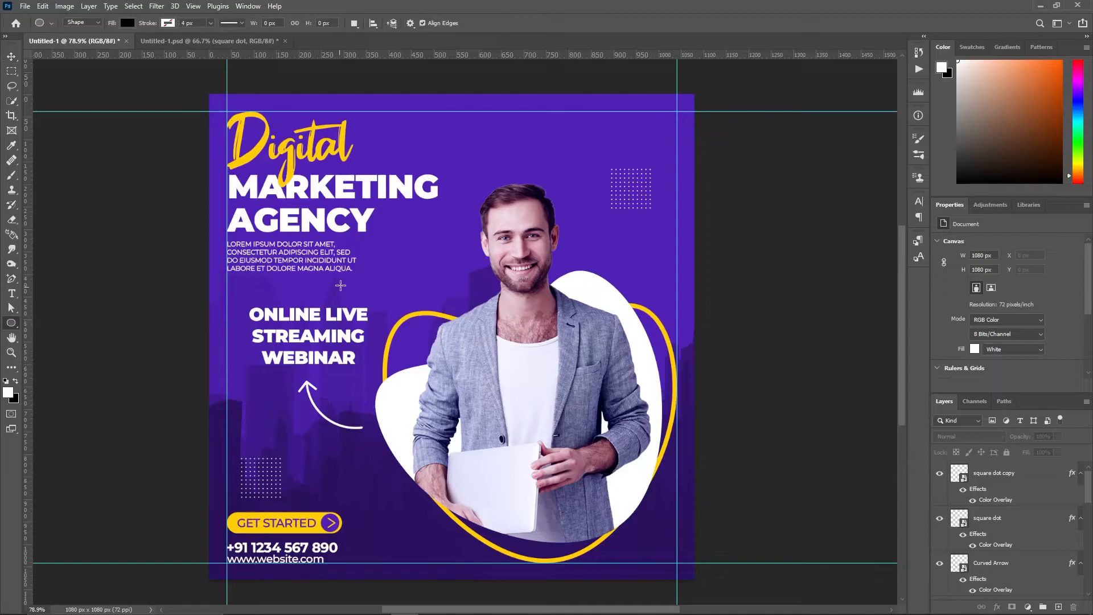
click(127, 23)
click(60, 45)
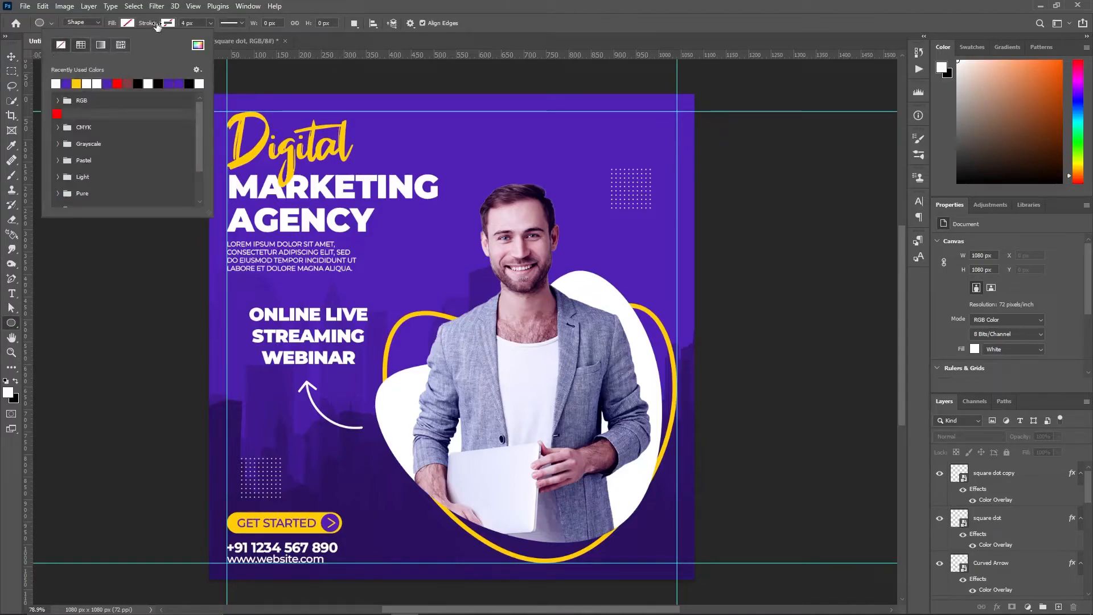
click(167, 22)
click(127, 84)
drag(195, 23, 173, 22)
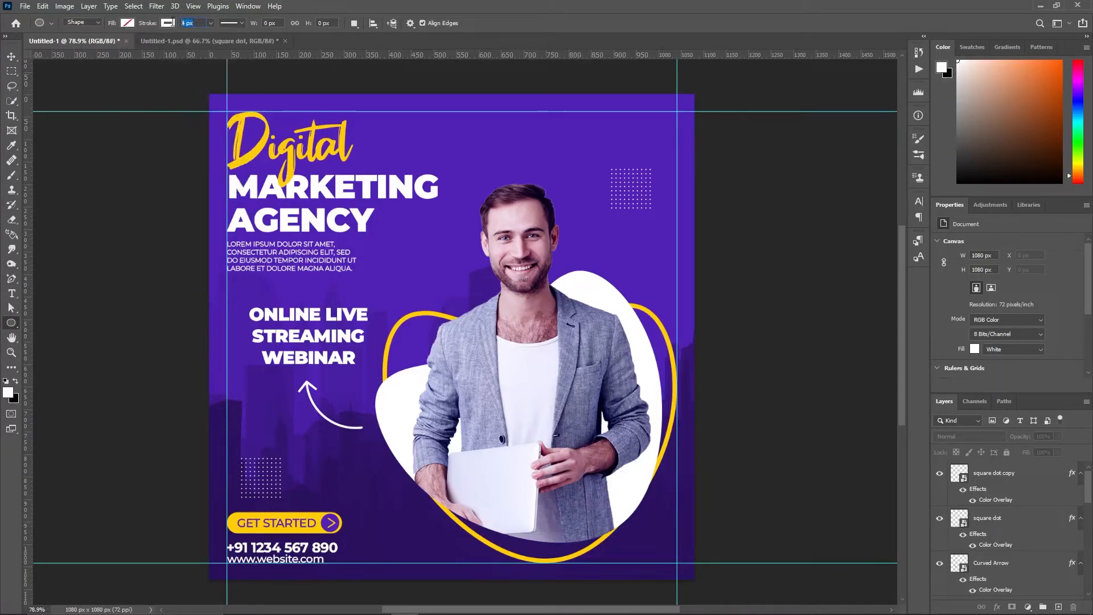
text(5)
key(Return)
drag(391, 260, 408, 273)
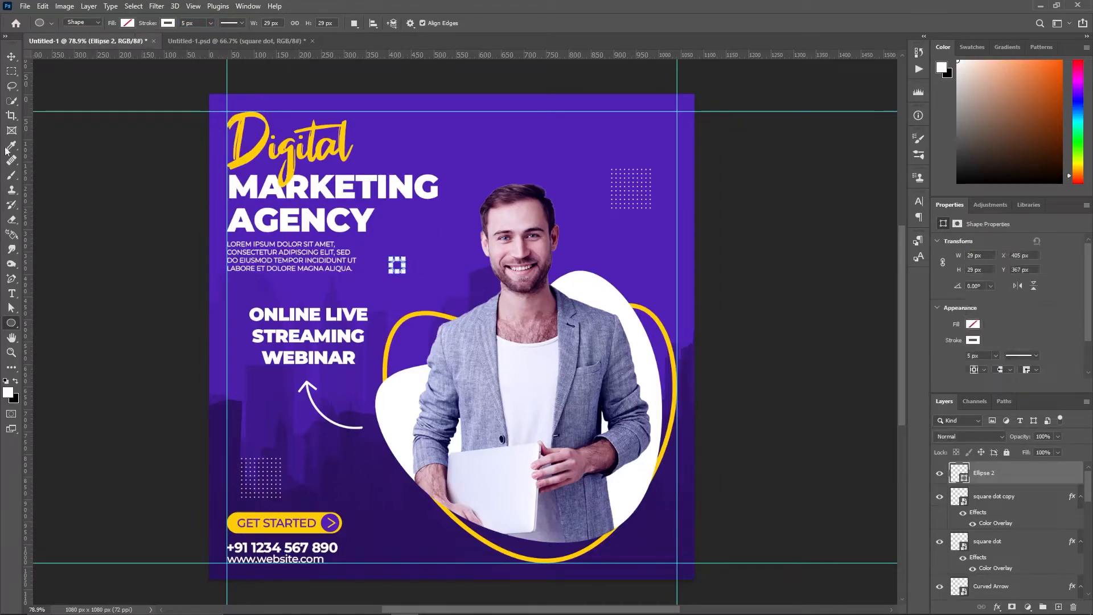
Duplicate the white ring twice, placing one copy above the man's head and the other near the lower dot pattern.
click(11, 56)
scroll(408, 273, up, 2)
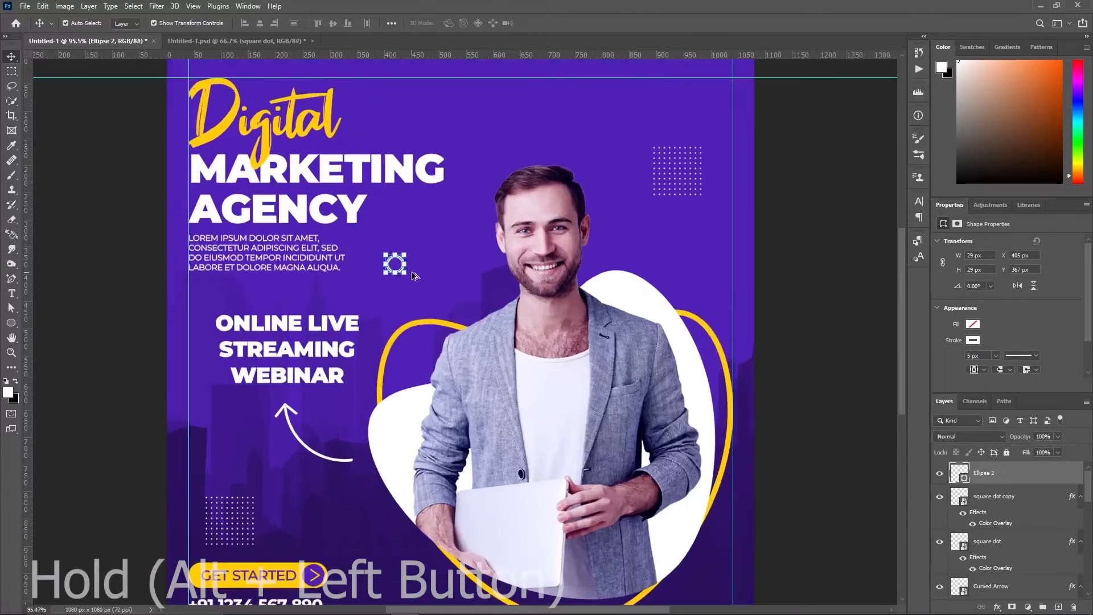
scroll(414, 276, up, 1)
drag(430, 258, 631, 100)
click(422, 253)
drag(422, 253, 309, 574)
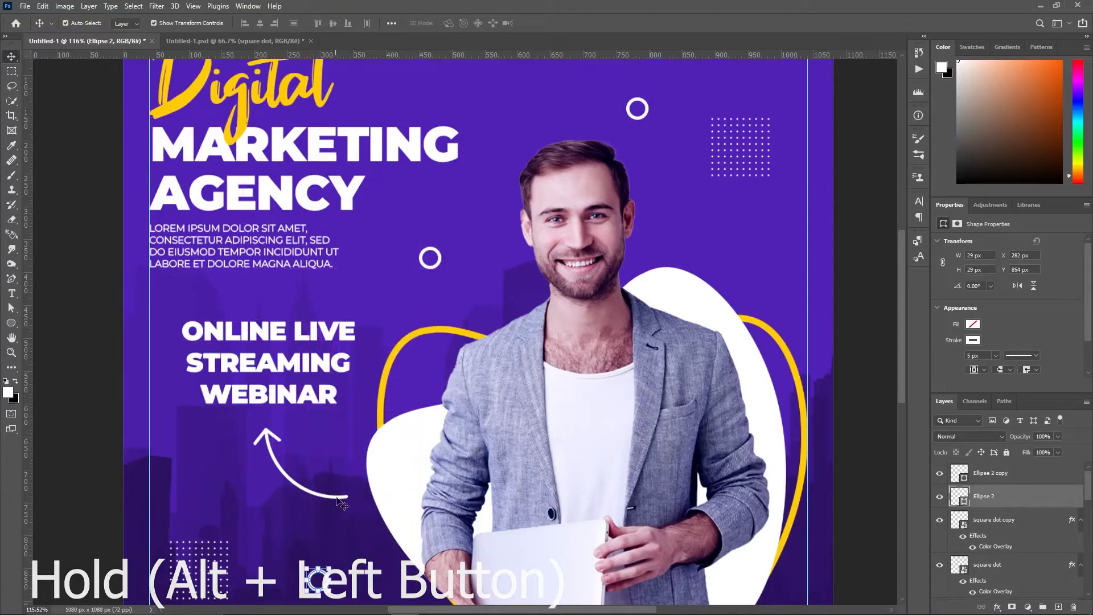
Shrink the ring near the lower dot pattern to about 21 px and the ring above the man's head to about 69%.
scroll(336, 515, down, 2)
drag(334, 529, 330, 532)
key(Return)
click(548, 207)
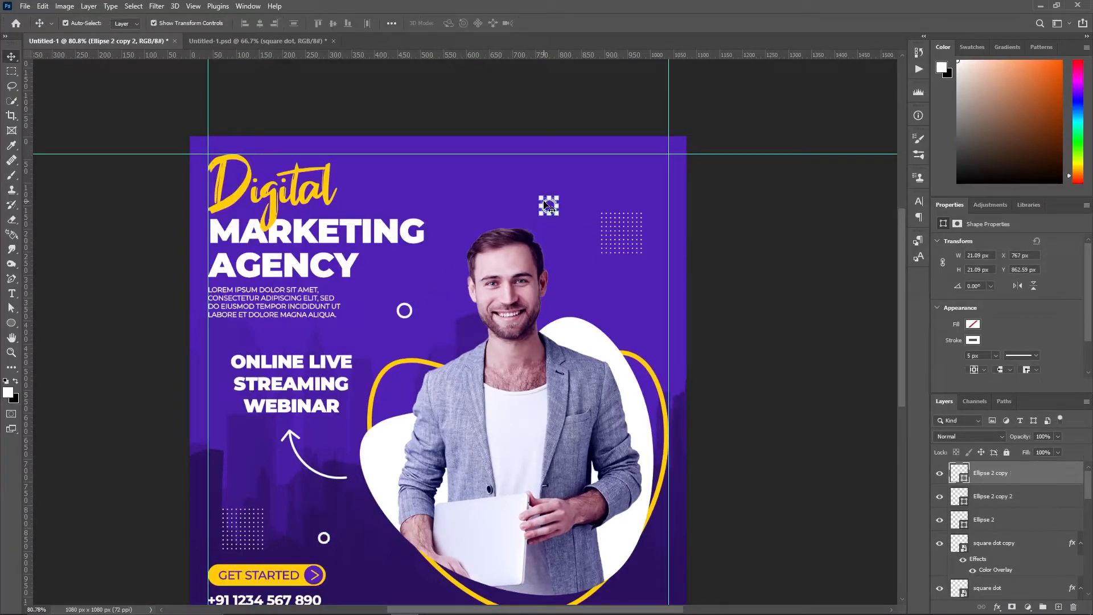
drag(557, 197, 552, 201)
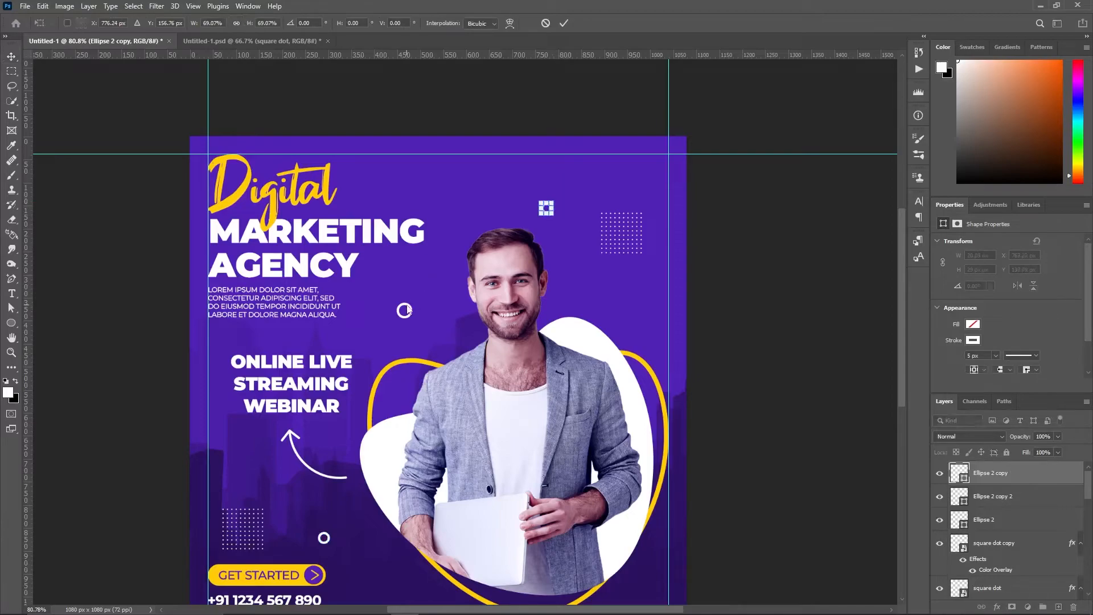
key(Return)
Enlarge the ring beside the lorem ipsum paragraph slightly and deselect it.
click(404, 311)
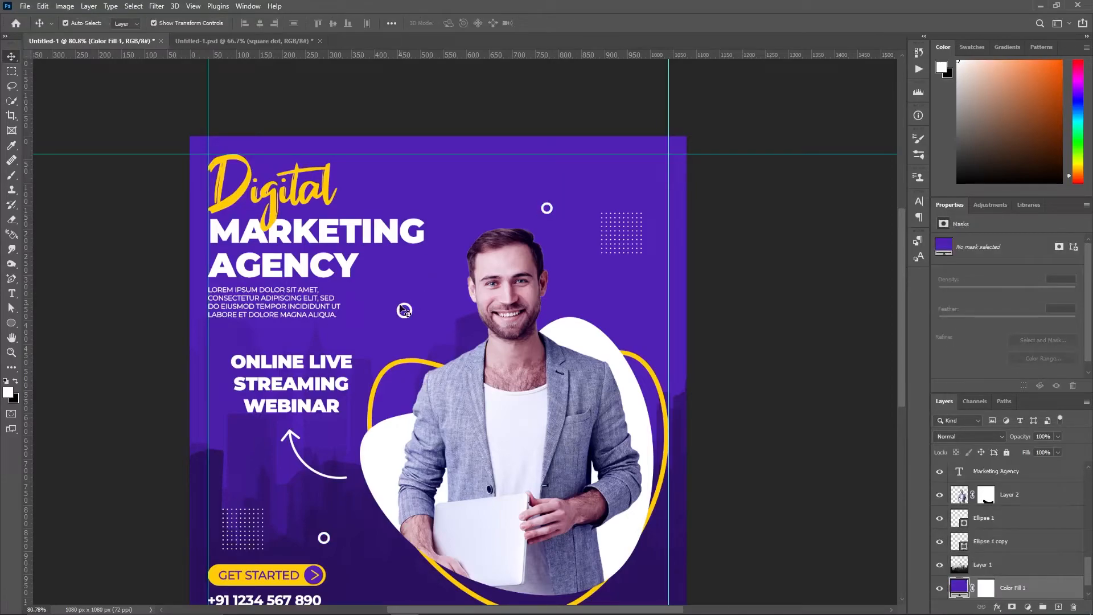
click(400, 309)
drag(397, 302, 393, 299)
click(564, 23)
click(722, 275)
scroll(245, 183, down, 2)
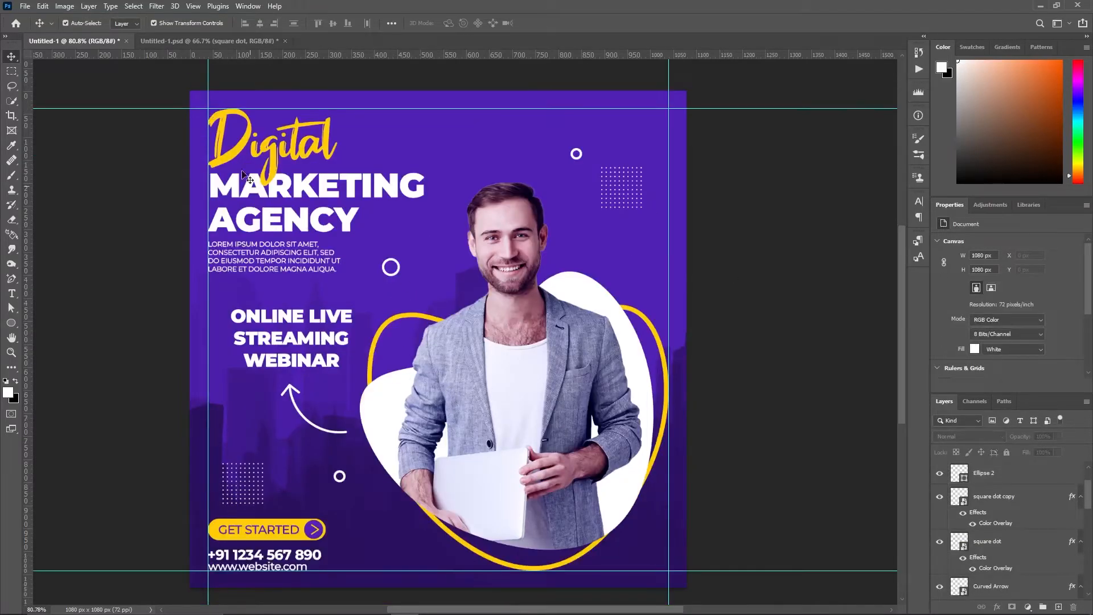
Bring the white three-ray shape from Untitled-1.psd into the post and tilt it above the white blob beside the man's face.
click(205, 41)
click(351, 179)
key(ctrl+c)
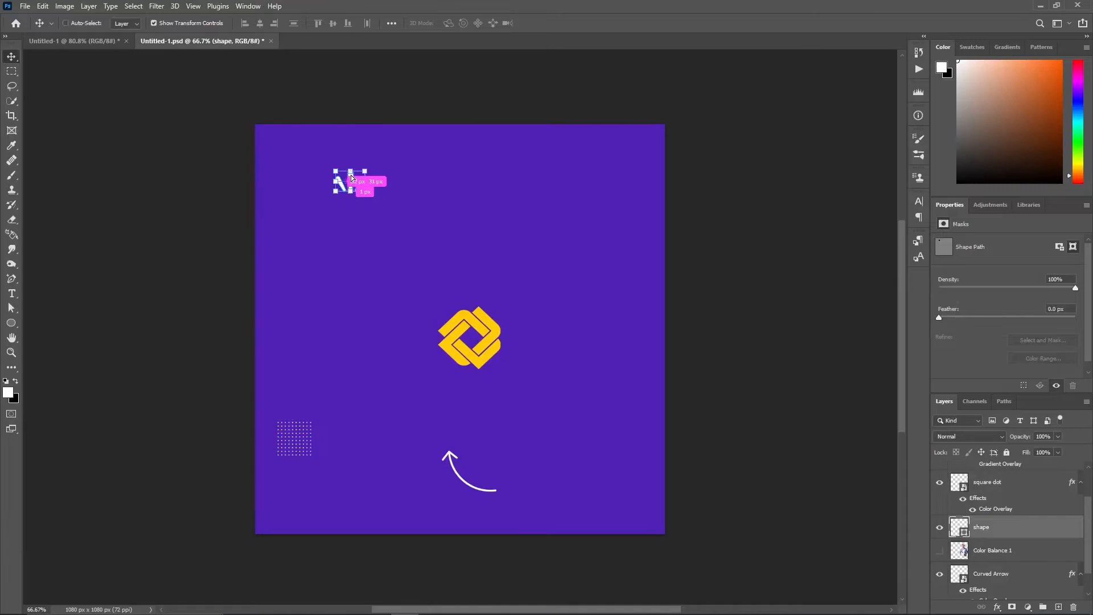
drag(350, 178, 583, 228)
key(ctrl+t)
click(564, 23)
click(745, 306)
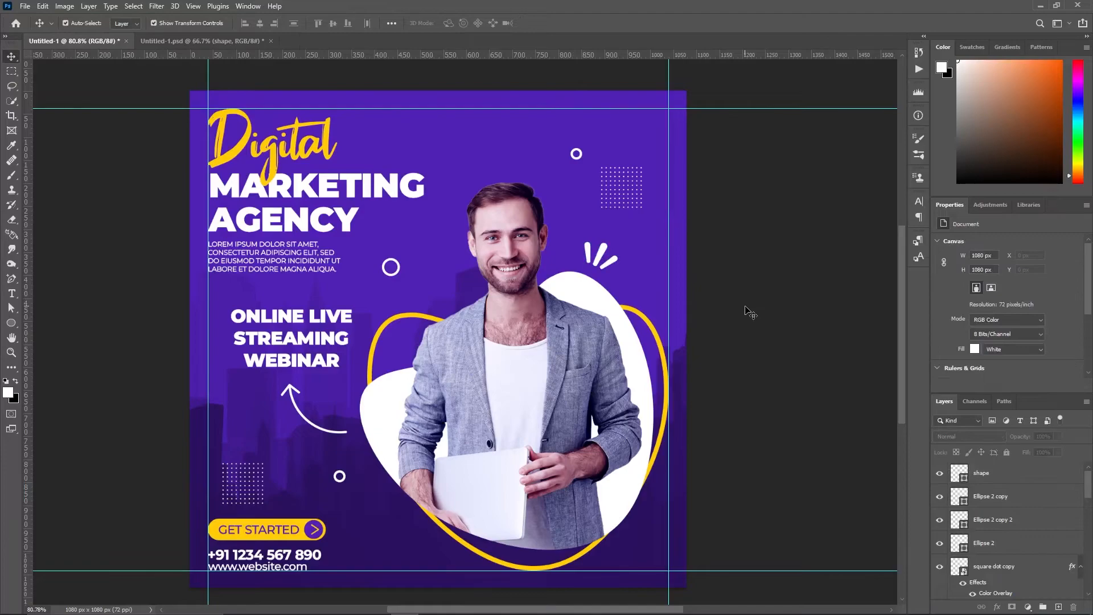
Add the two-line text "LOGO HERE" near the post's upper-right corner.
click(11, 294)
click(601, 124)
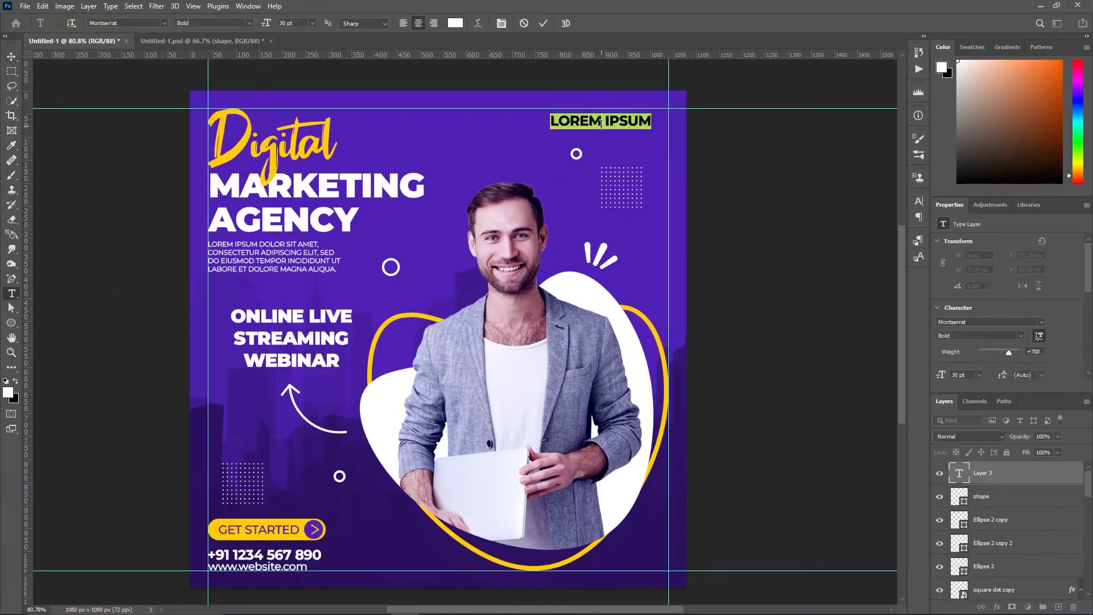
text(LOGO )
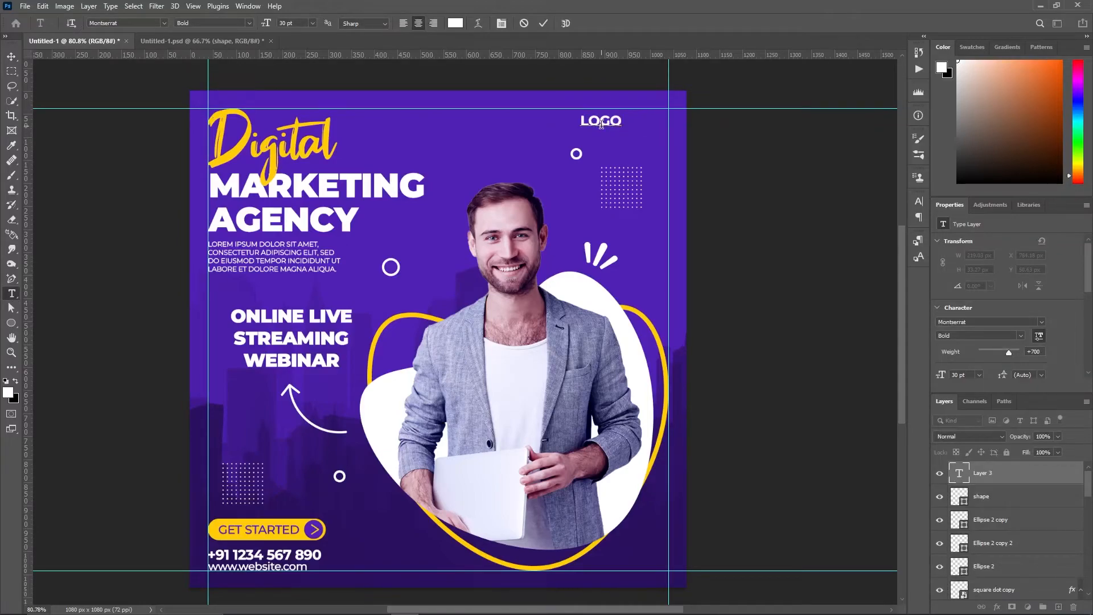
text(HERE)
click(543, 24)
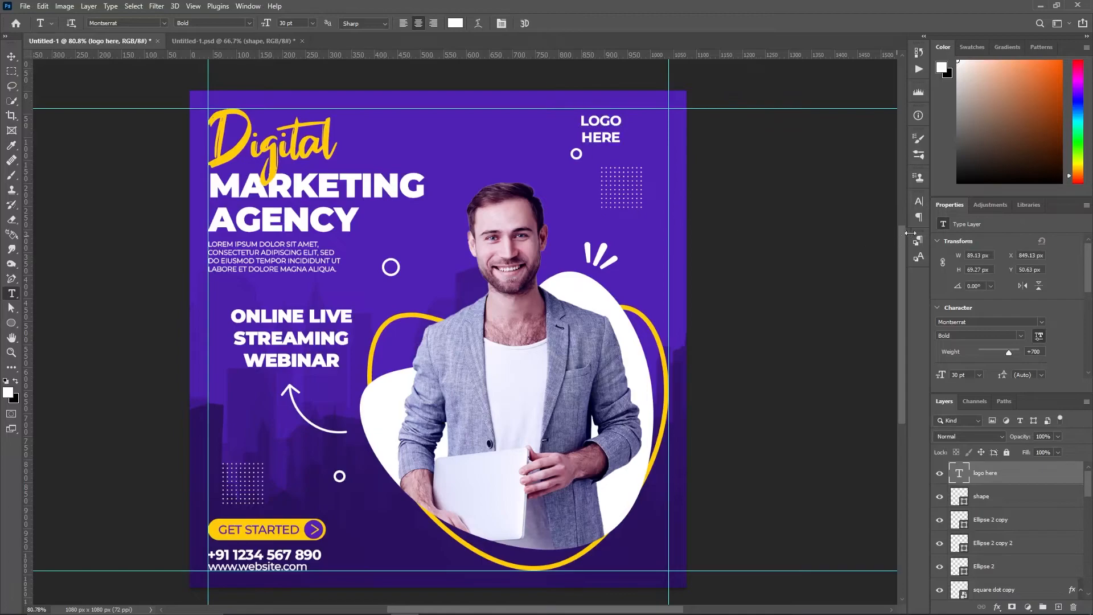
Change the "LOGO HERE" text to the Montserrat Black weight.
double_click(960, 474)
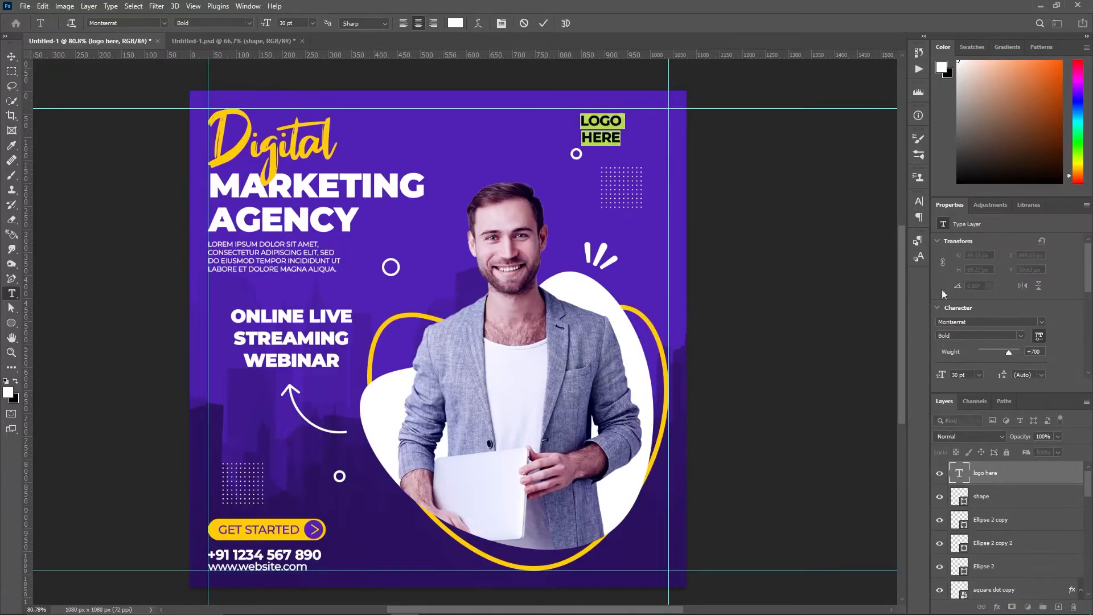
click(916, 204)
click(900, 218)
click(905, 307)
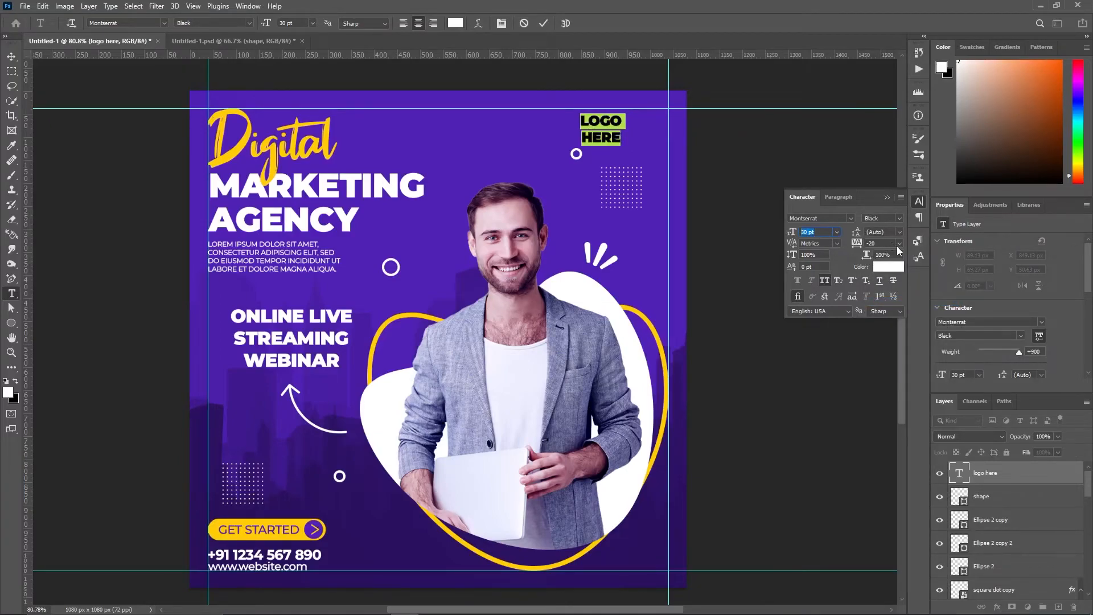
click(918, 201)
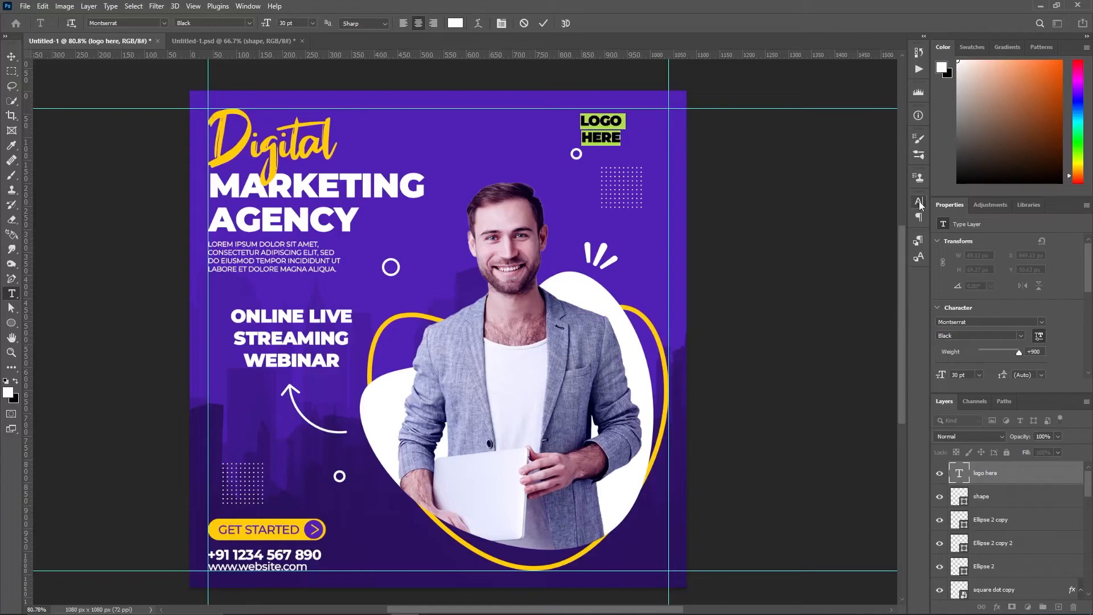
click(543, 23)
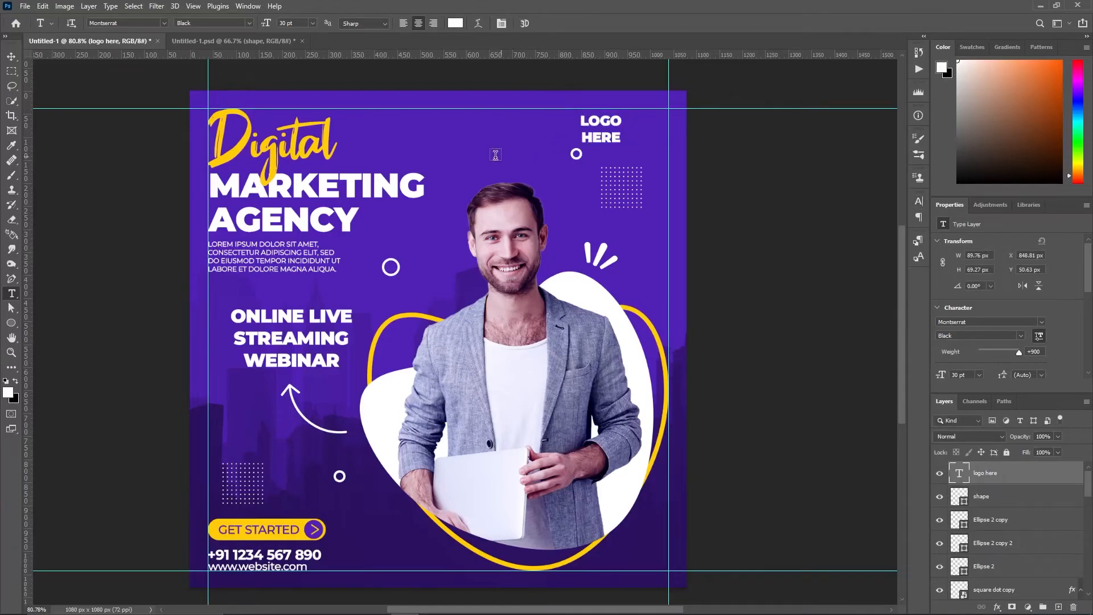
Move the "LOGO HERE" text into the upper-right corner of the margin guides and enlarge it to about 99 px wide.
key(v)
drag(586, 125, 624, 142)
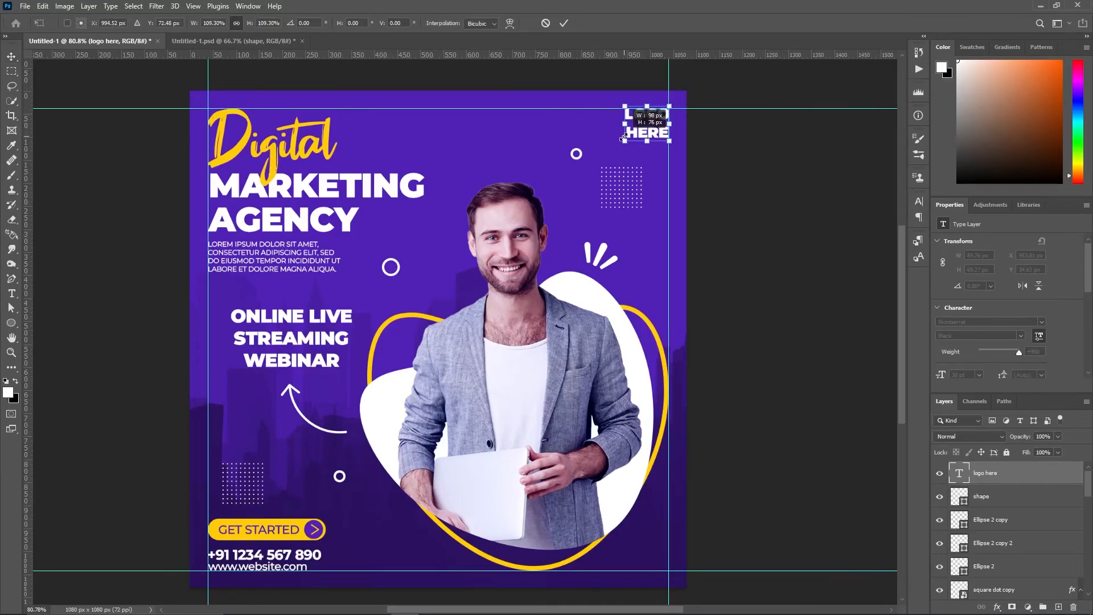
click(565, 23)
Bring the yellow interlaced logo symbol from Untitled-1.psd into the post, scale it to about 4.8%, and place it just left of "LOGO HERE".
click(238, 42)
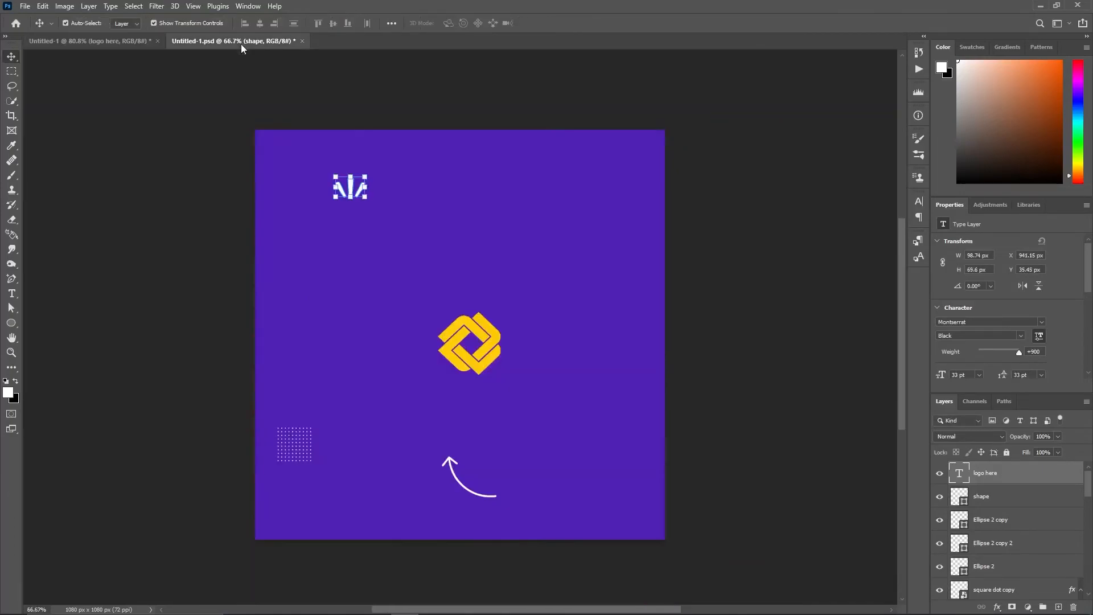
drag(445, 362, 81, 40)
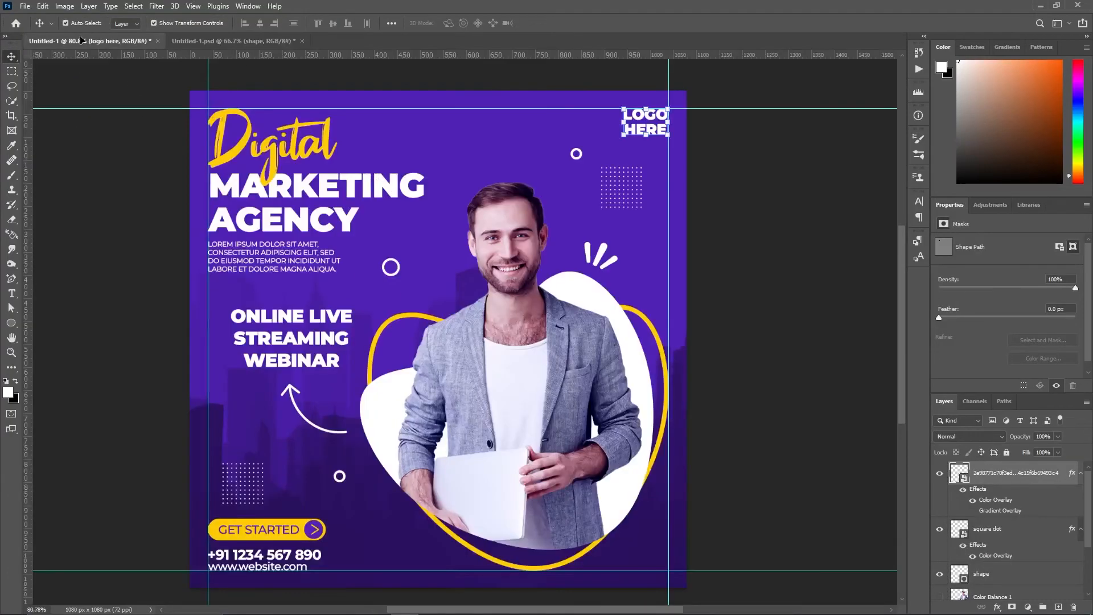
drag(574, 129, 568, 137)
drag(576, 74, 607, 121)
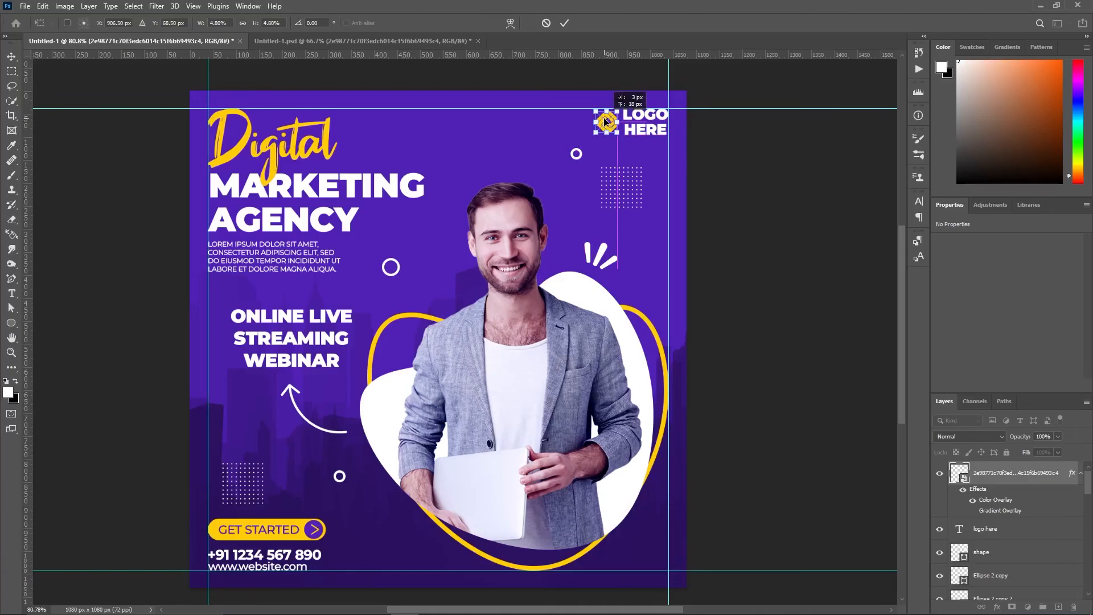
click(564, 23)
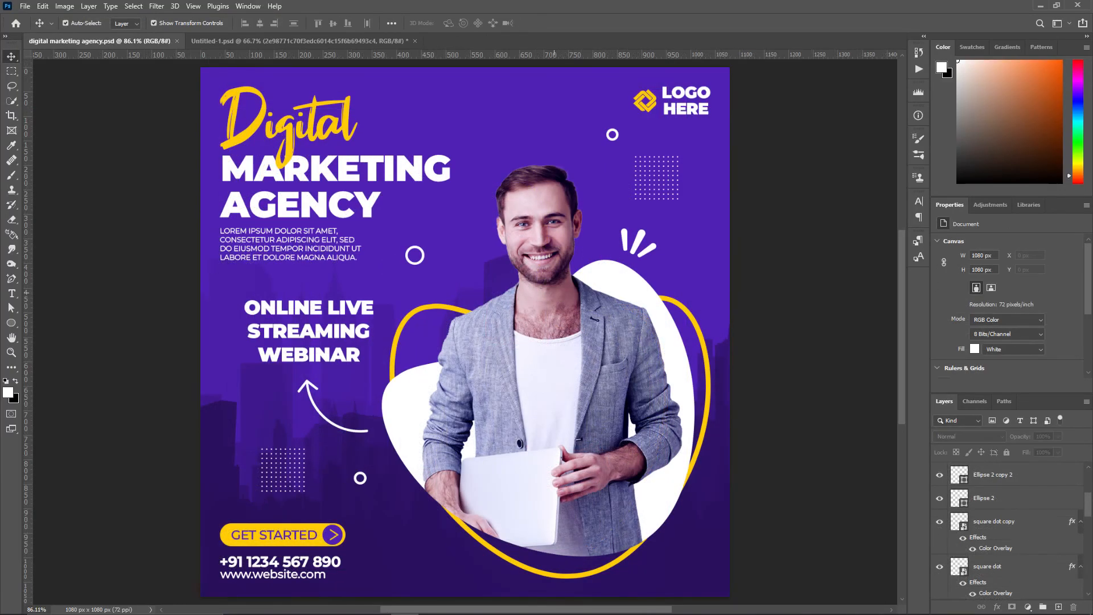